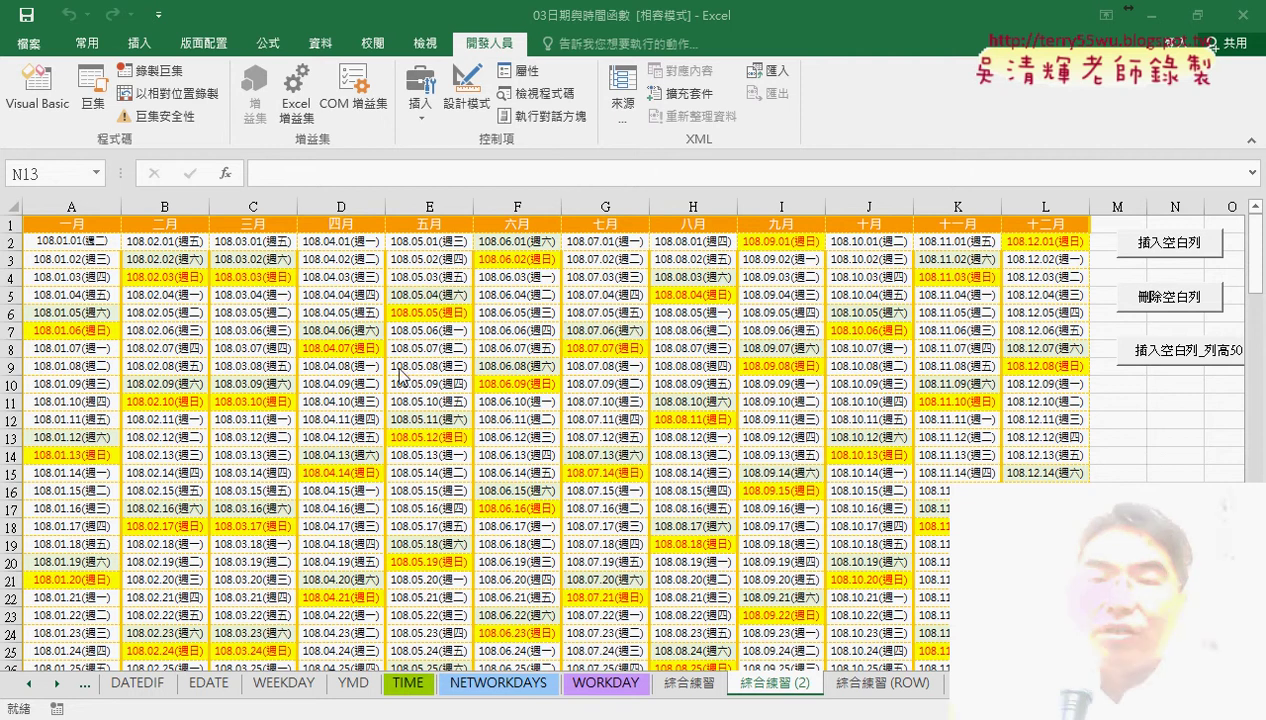
# - Select H11, then run the insert-blank-rows button and scroll through the result
pyautogui.click(693, 401)
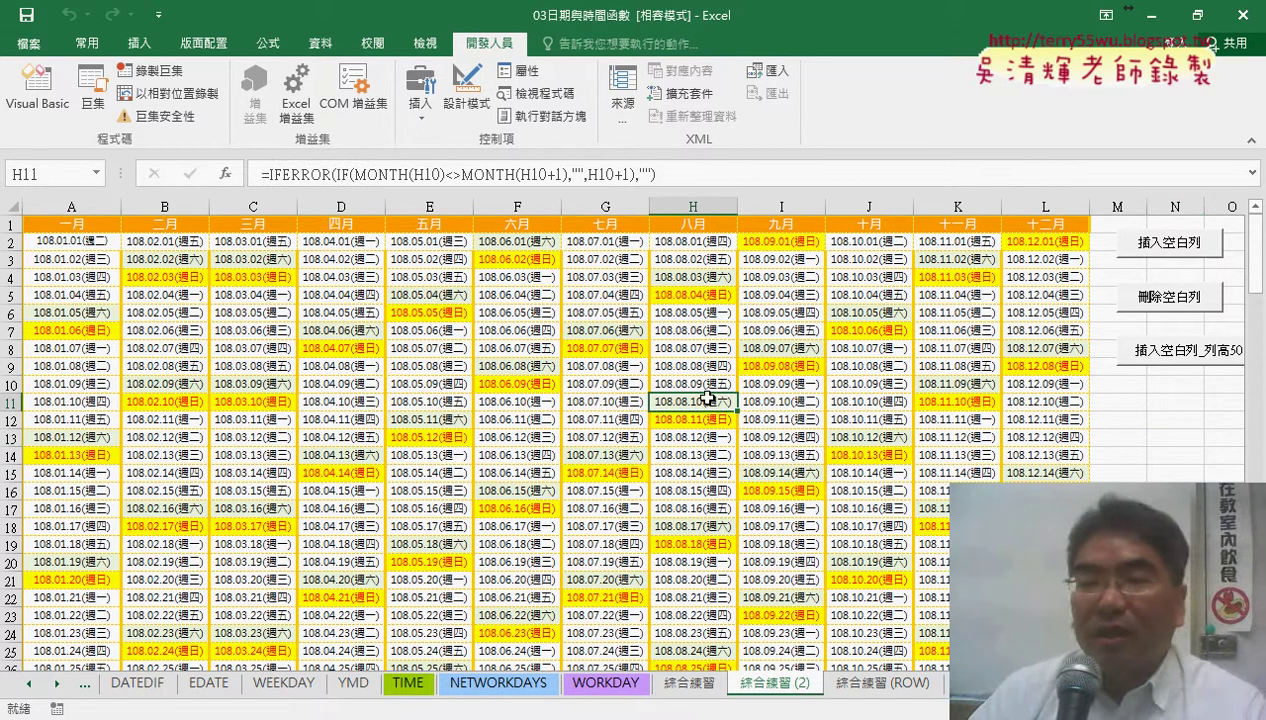
pyautogui.click(1152, 250)
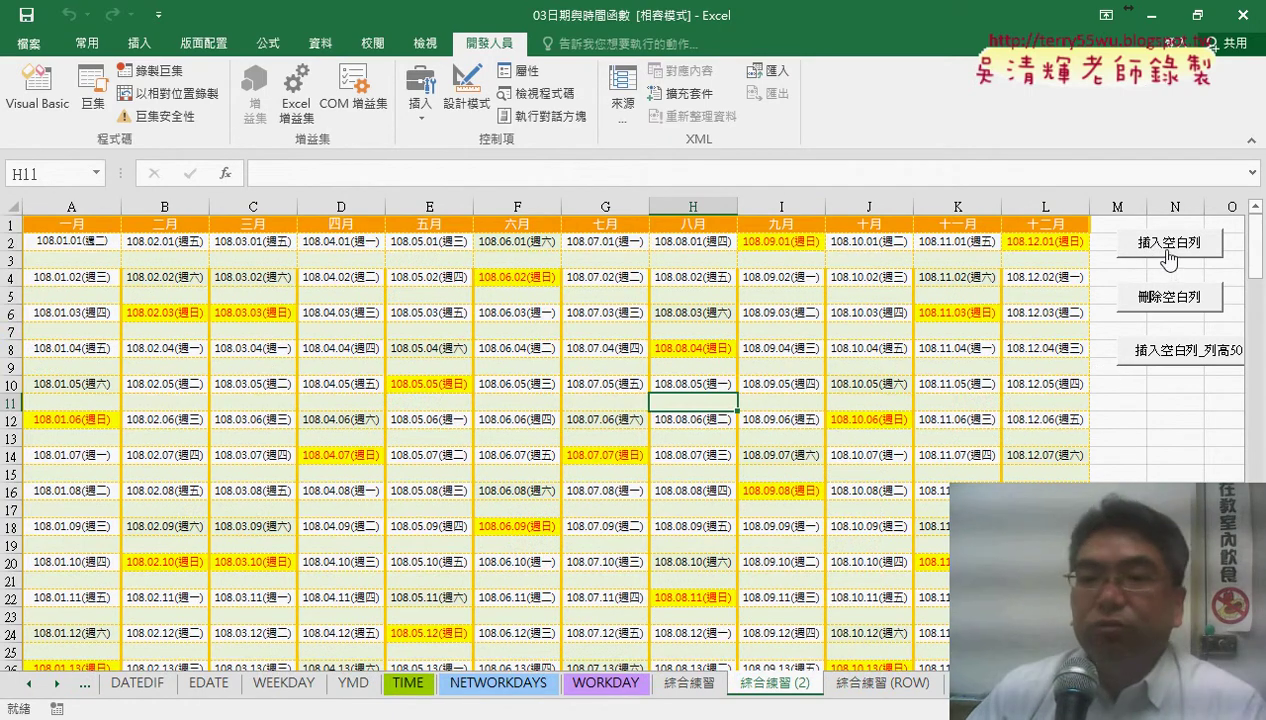
pyautogui.scroll(-3, 972, 460)
pyautogui.scroll(-6, 918, 452)
pyautogui.scroll(-5, 918, 452)
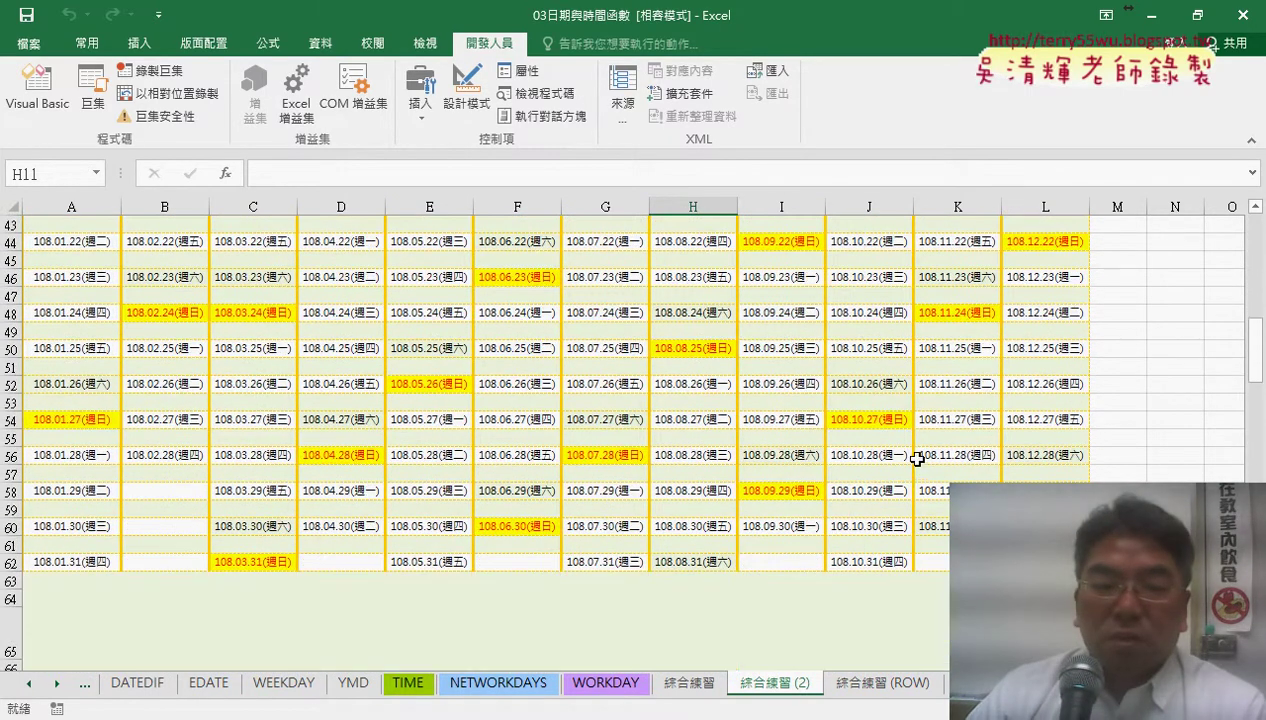
pyautogui.scroll(-2, 916, 450)
pyautogui.scroll(8, 916, 450)
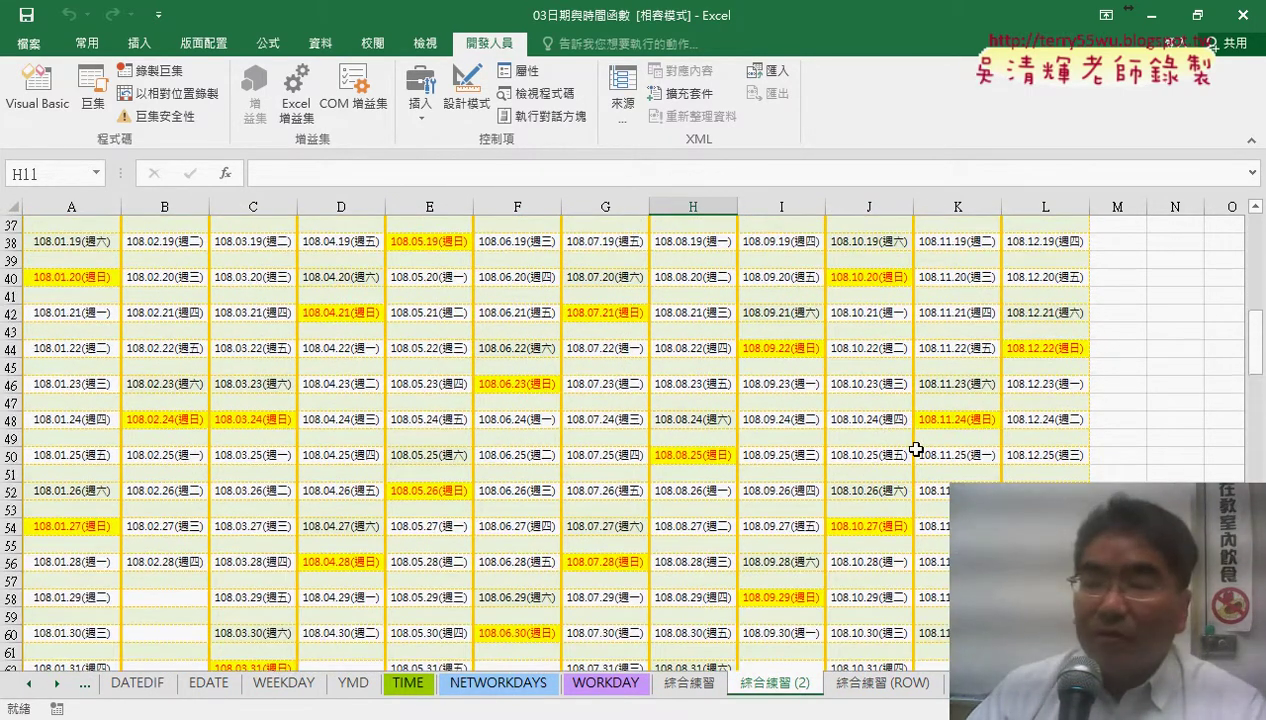
pyautogui.scroll(8, 960, 300)
# - Remove the blank rows, insert them again, then remove them once more with the buttons
pyautogui.click(1181, 297)
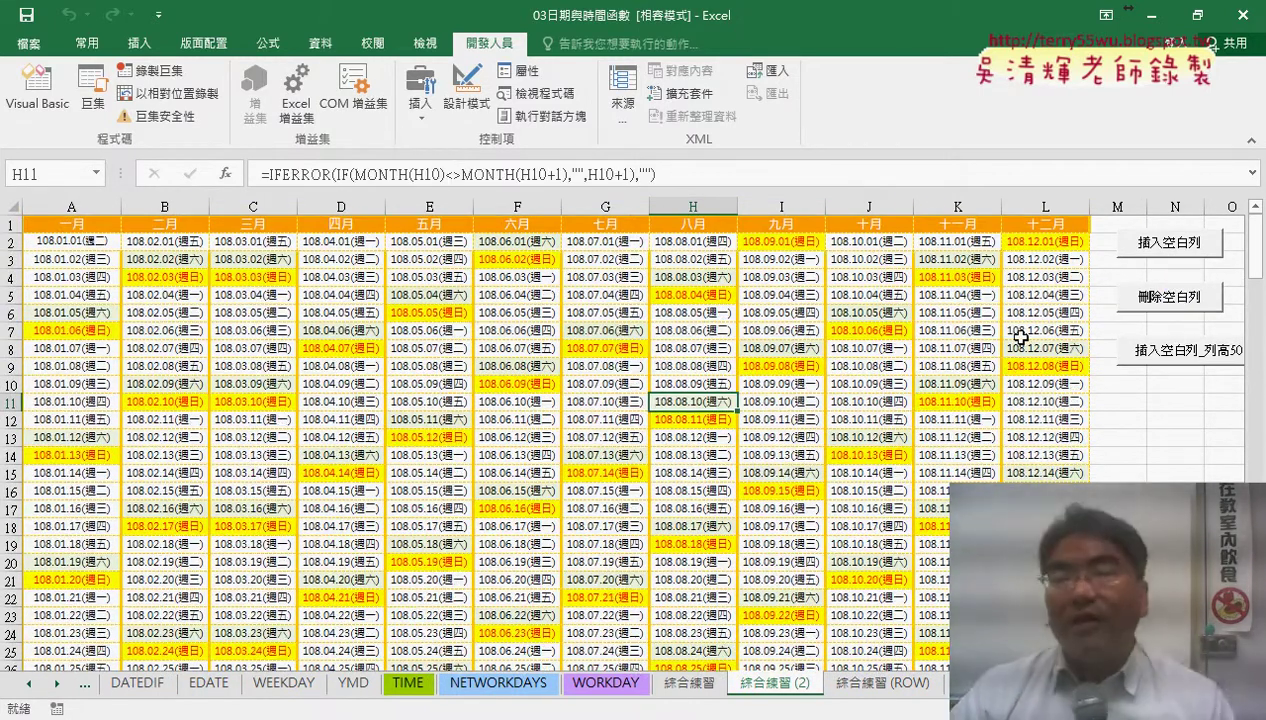
pyautogui.scroll(-3, 1020, 338)
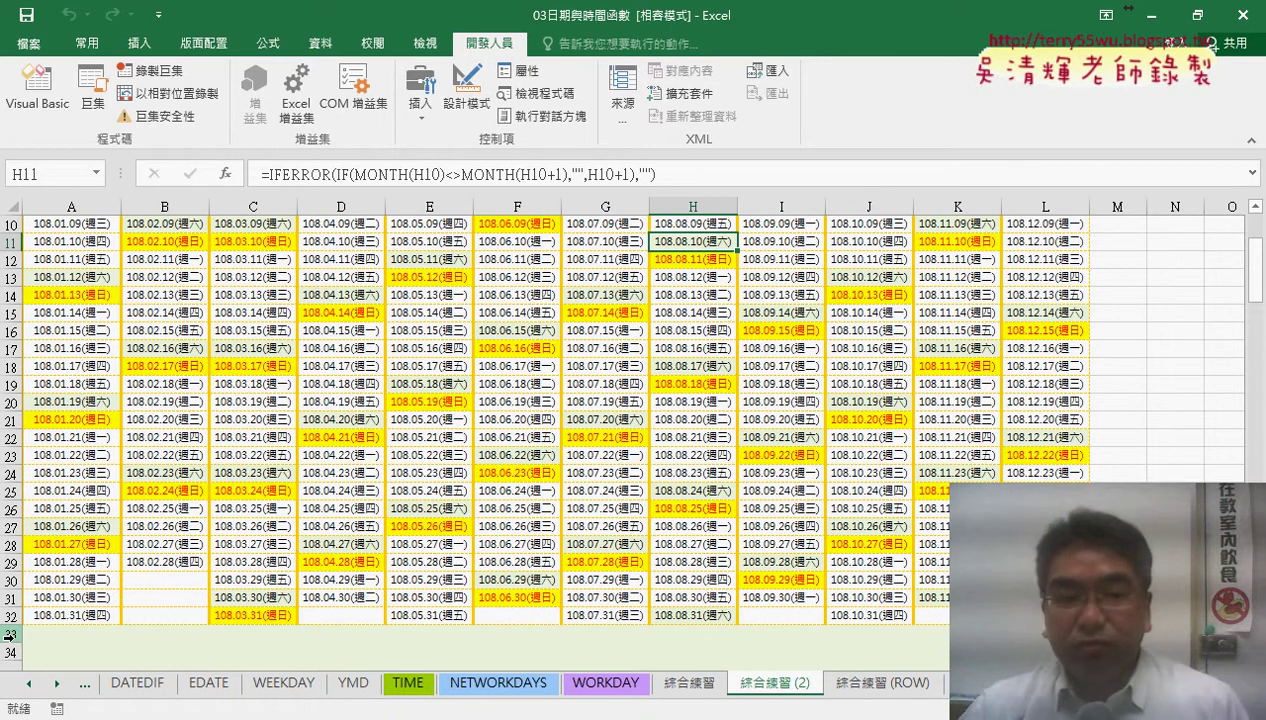
pyautogui.scroll(3, 559, 580)
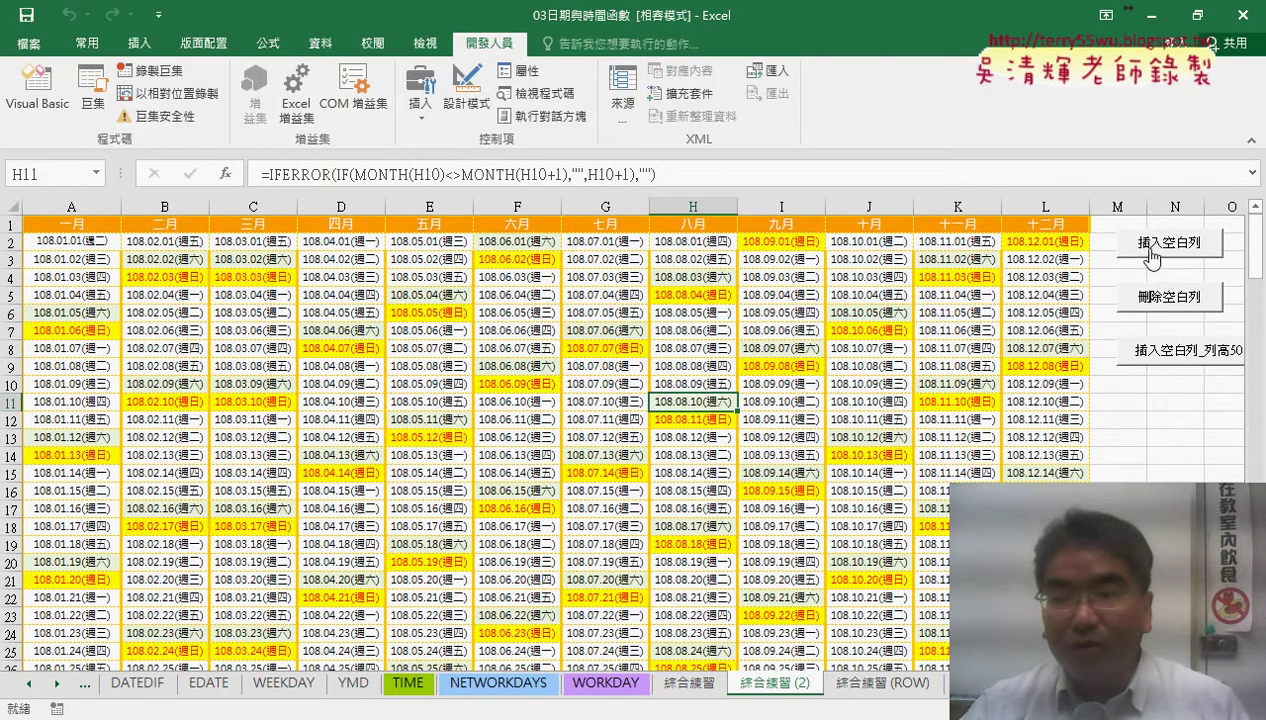
pyautogui.click(1183, 255)
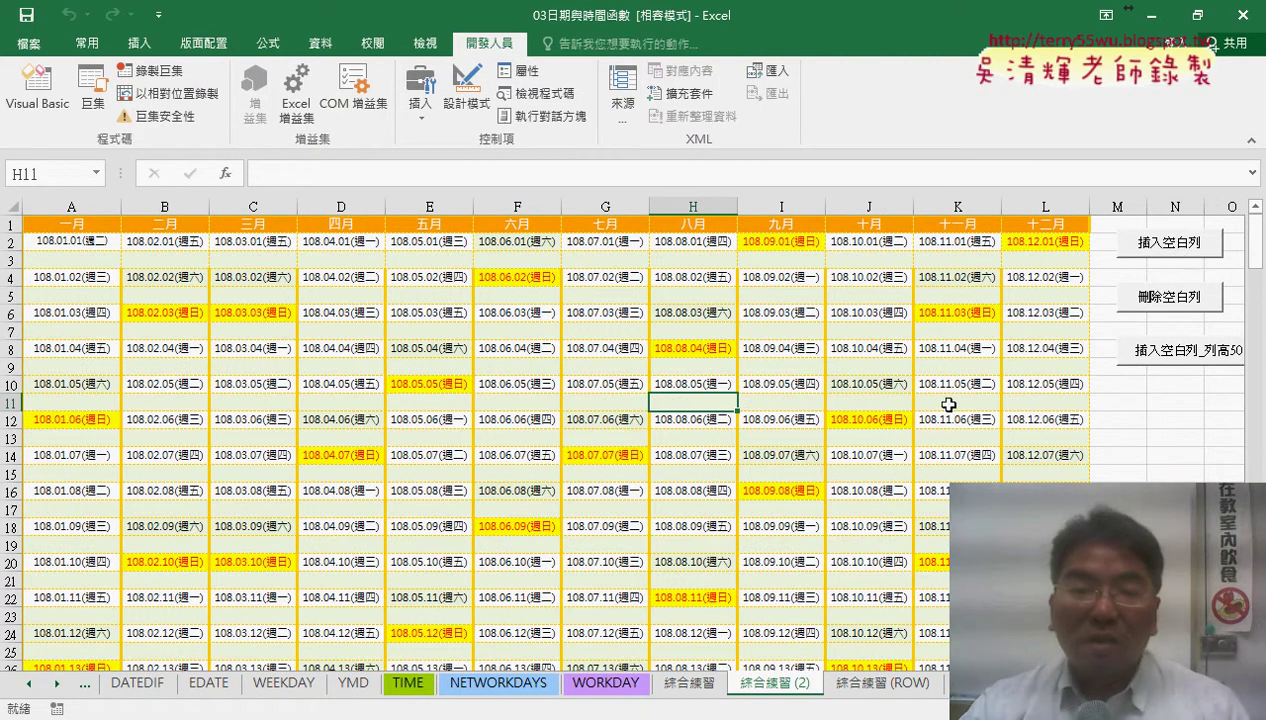
pyautogui.click(1178, 300)
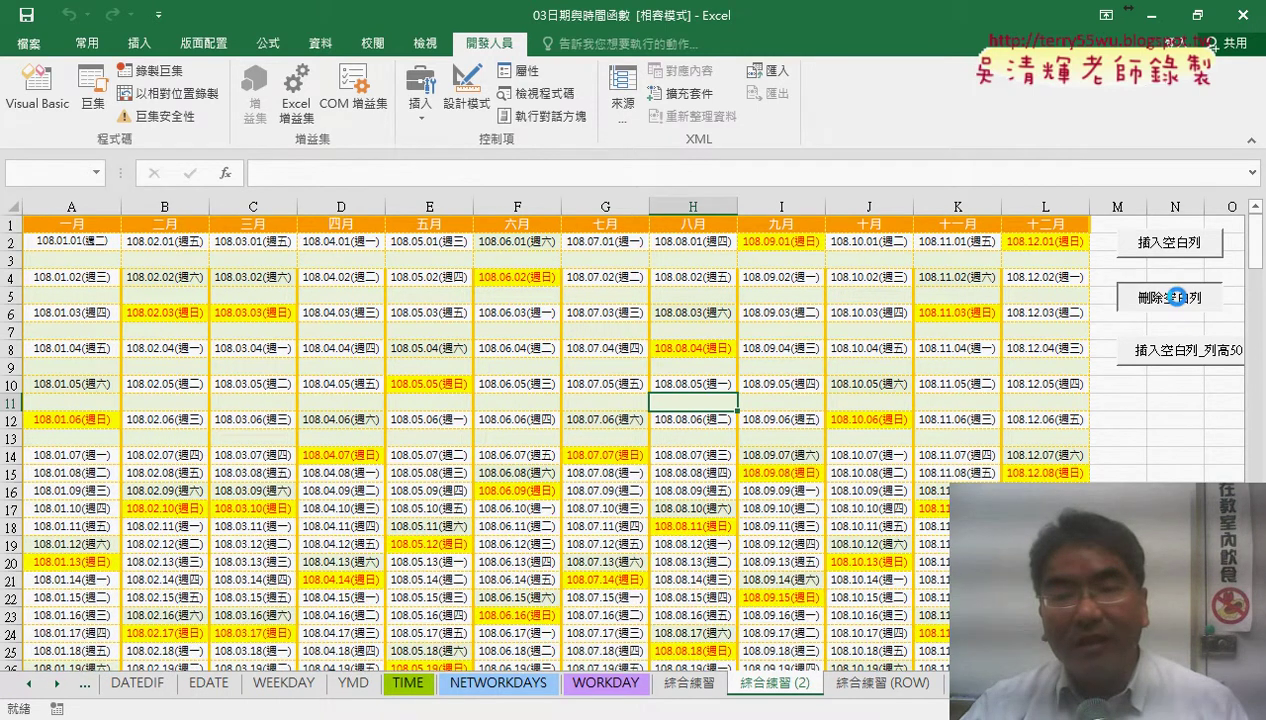
pyautogui.scroll(-5, 517, 425)
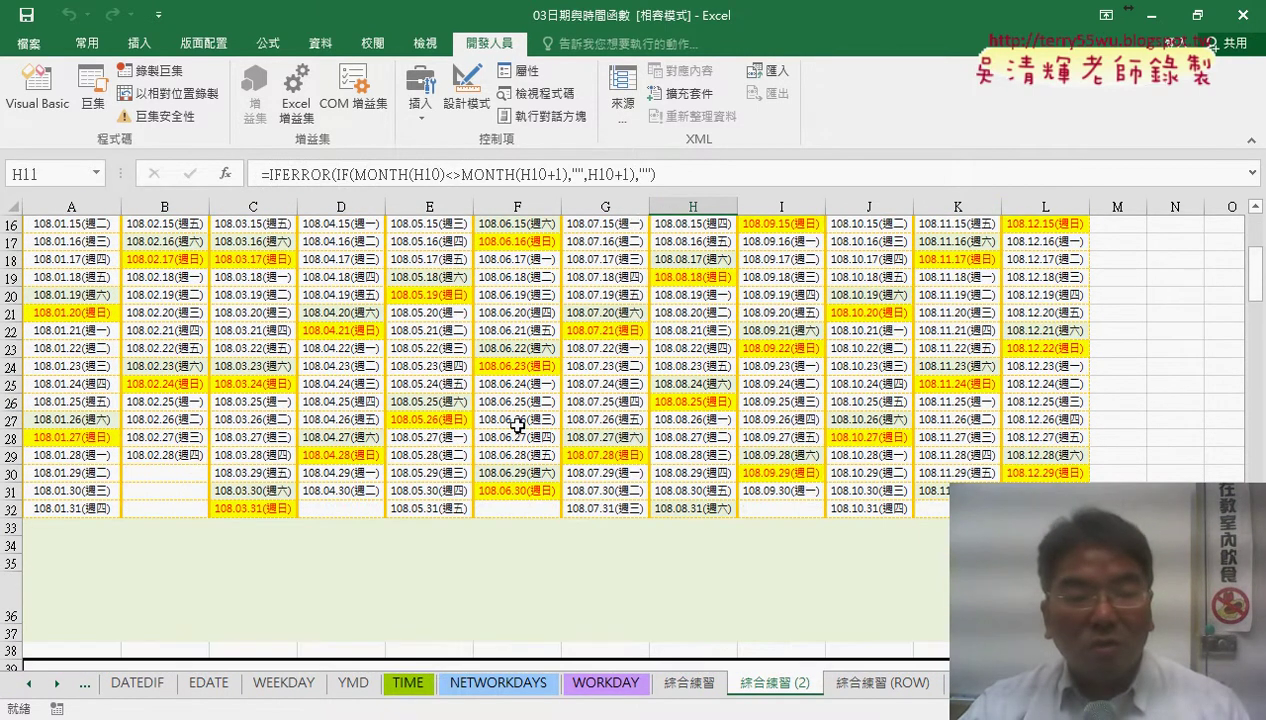
# - Review the row options for rows 33 and 32, closing them without changes
pyautogui.click(9, 527)
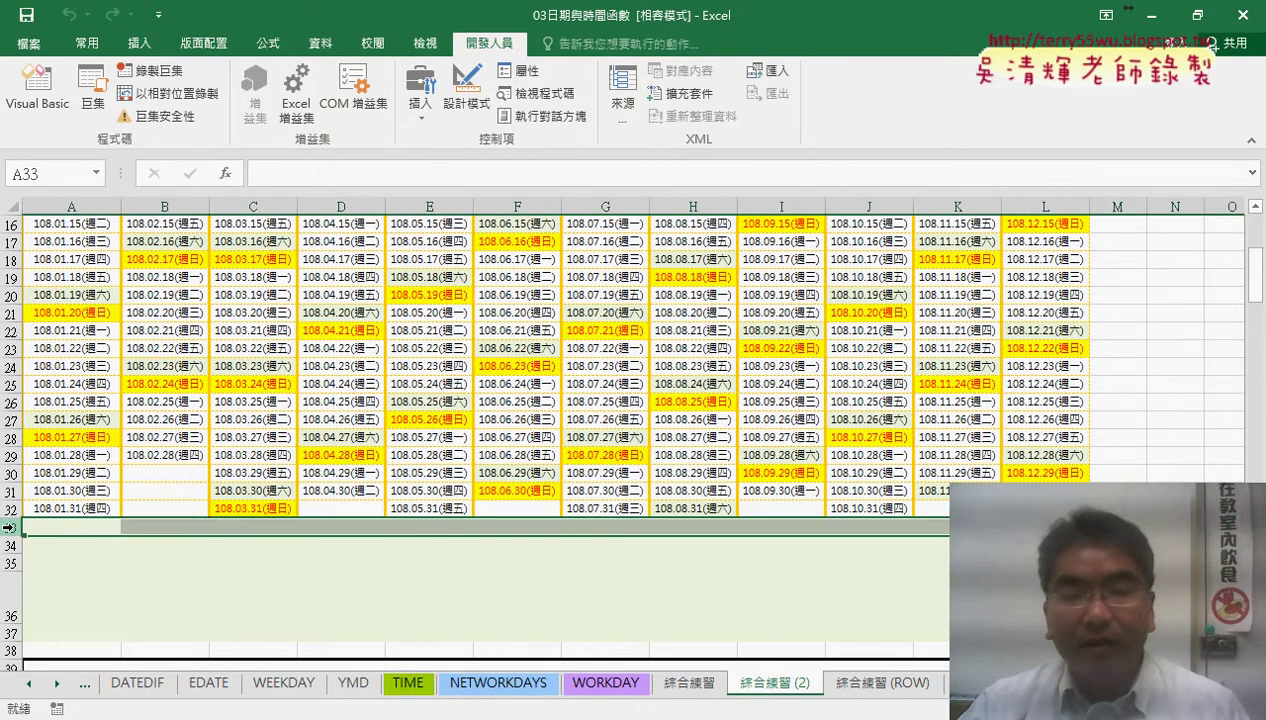
pyautogui.rightClick(44, 527)
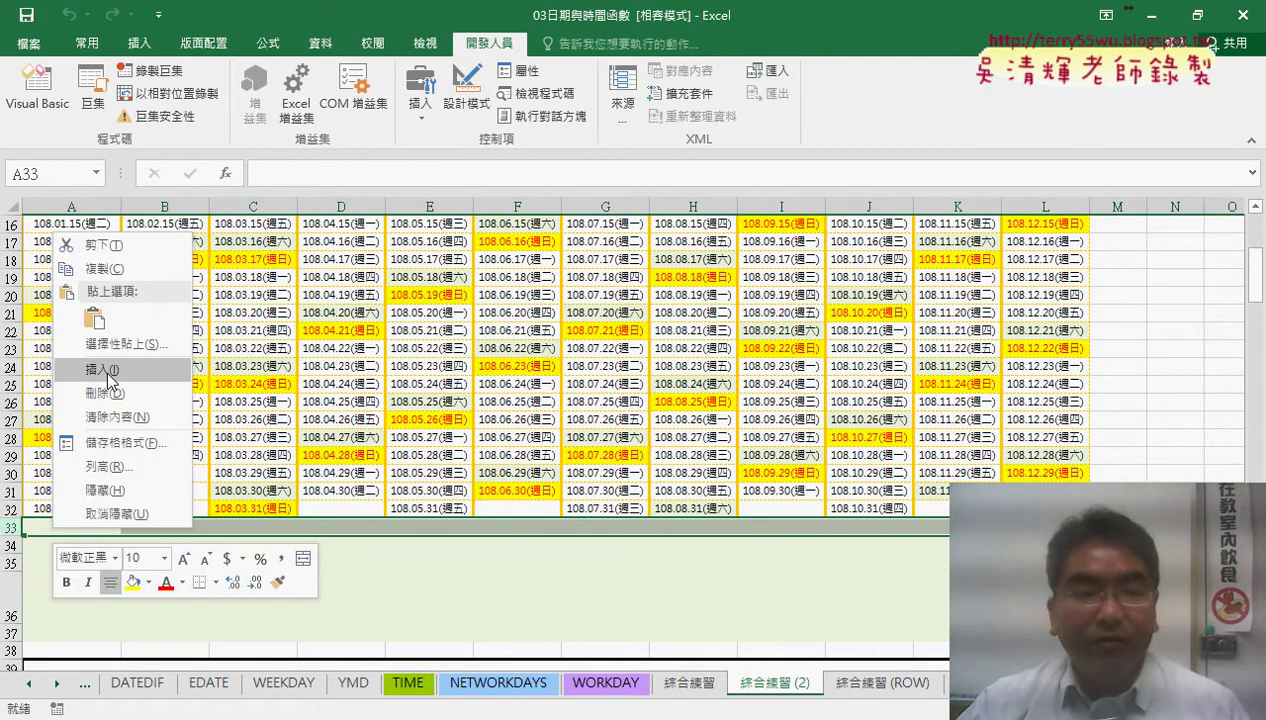
pyautogui.click(30, 525)
pyautogui.click(15, 509)
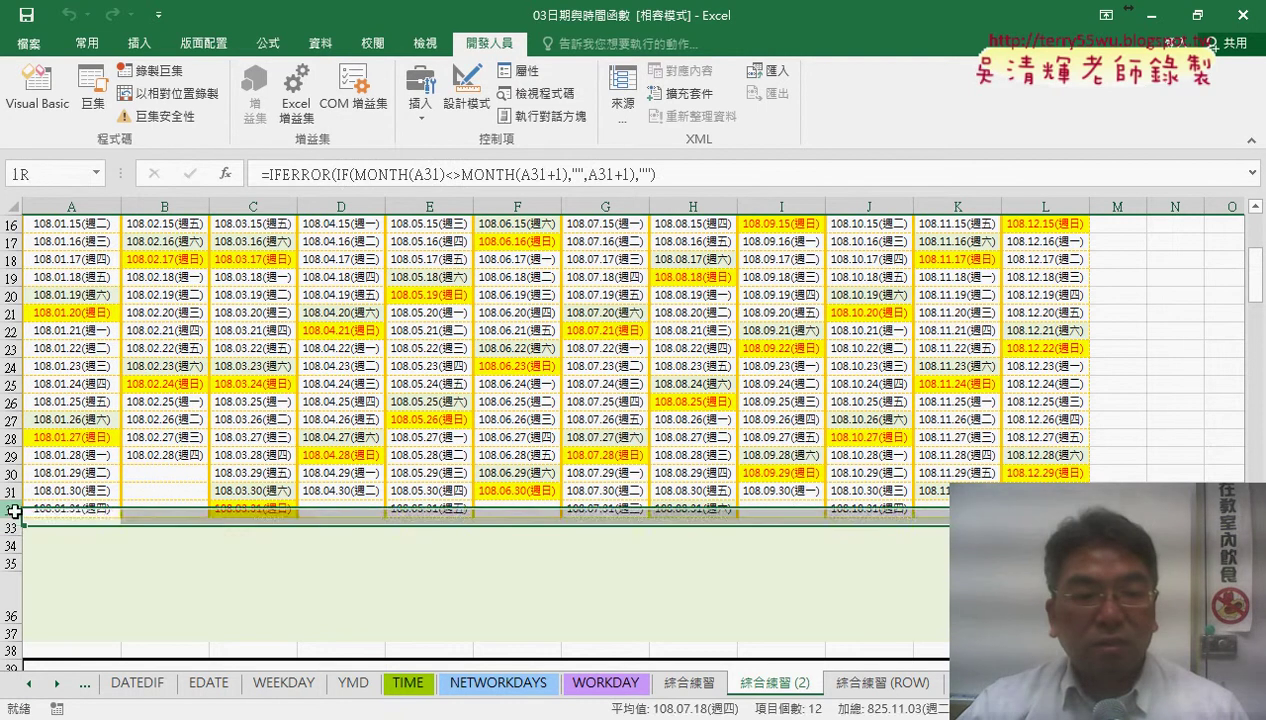
pyautogui.rightClick(57, 507)
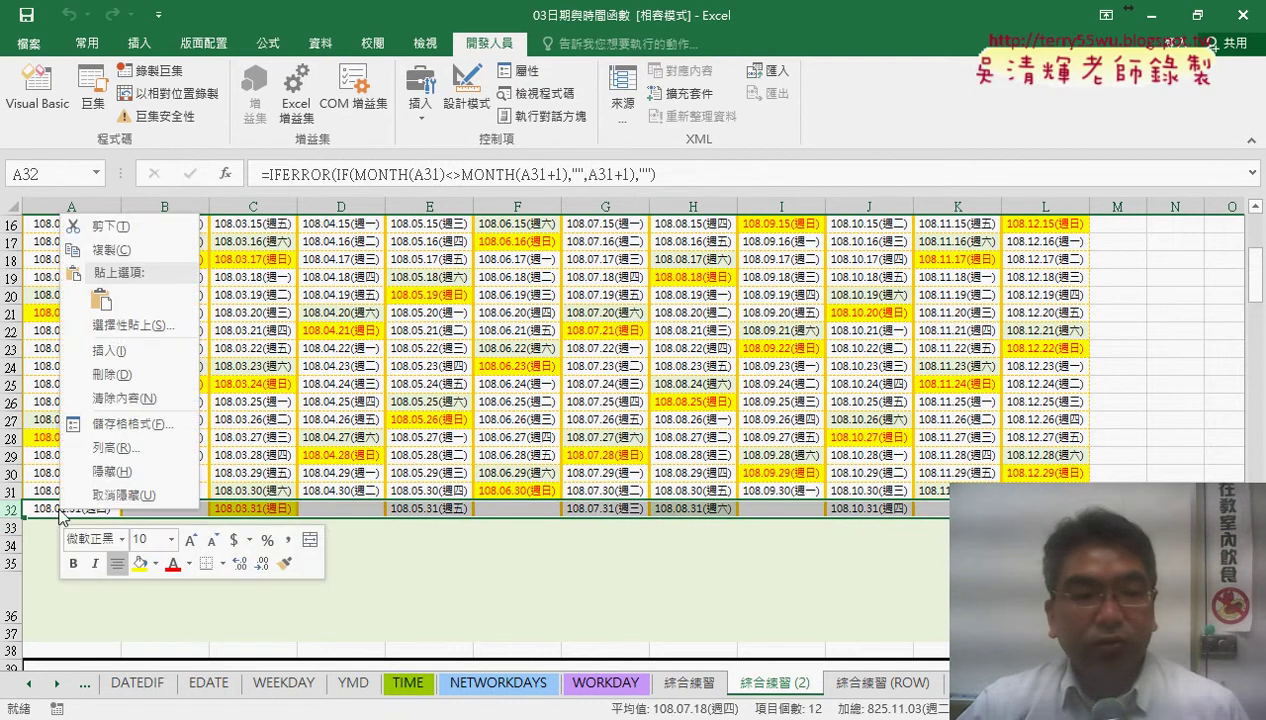
pyautogui.click(118, 352)
# - Insert a blank row above row 2, then undo it
pyautogui.scroll(5, 405, 385)
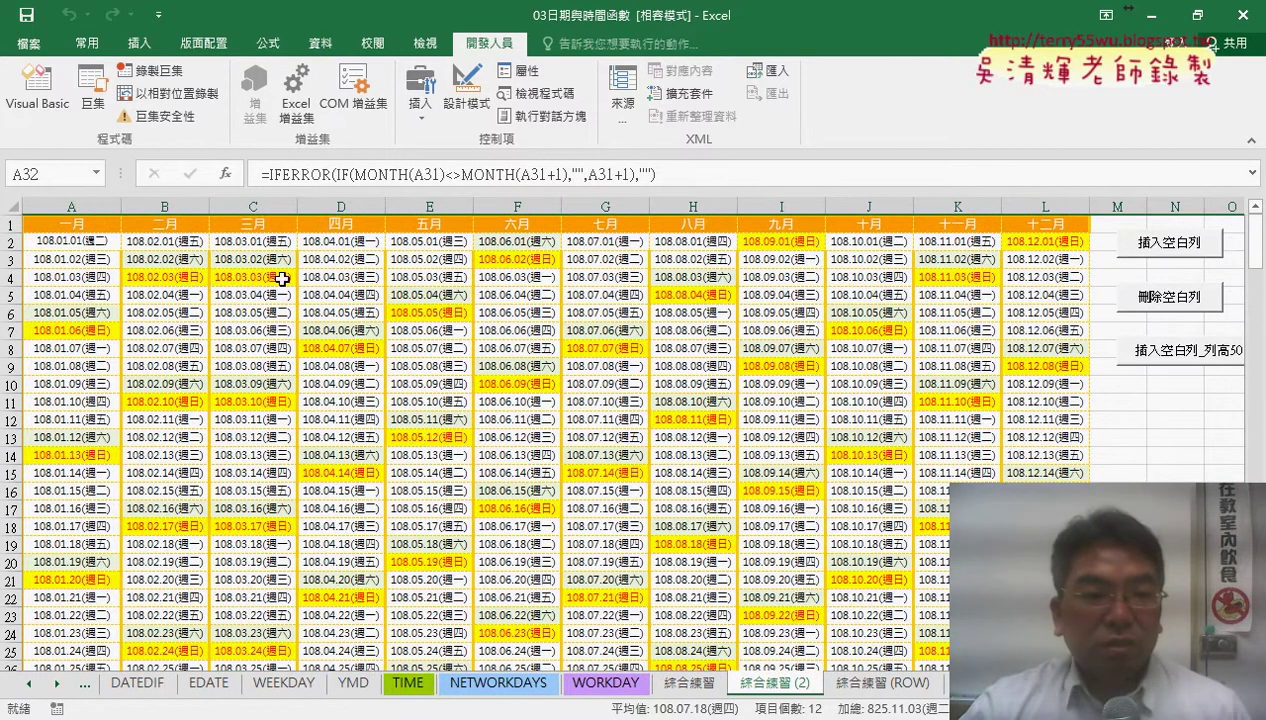
pyautogui.click(13, 259)
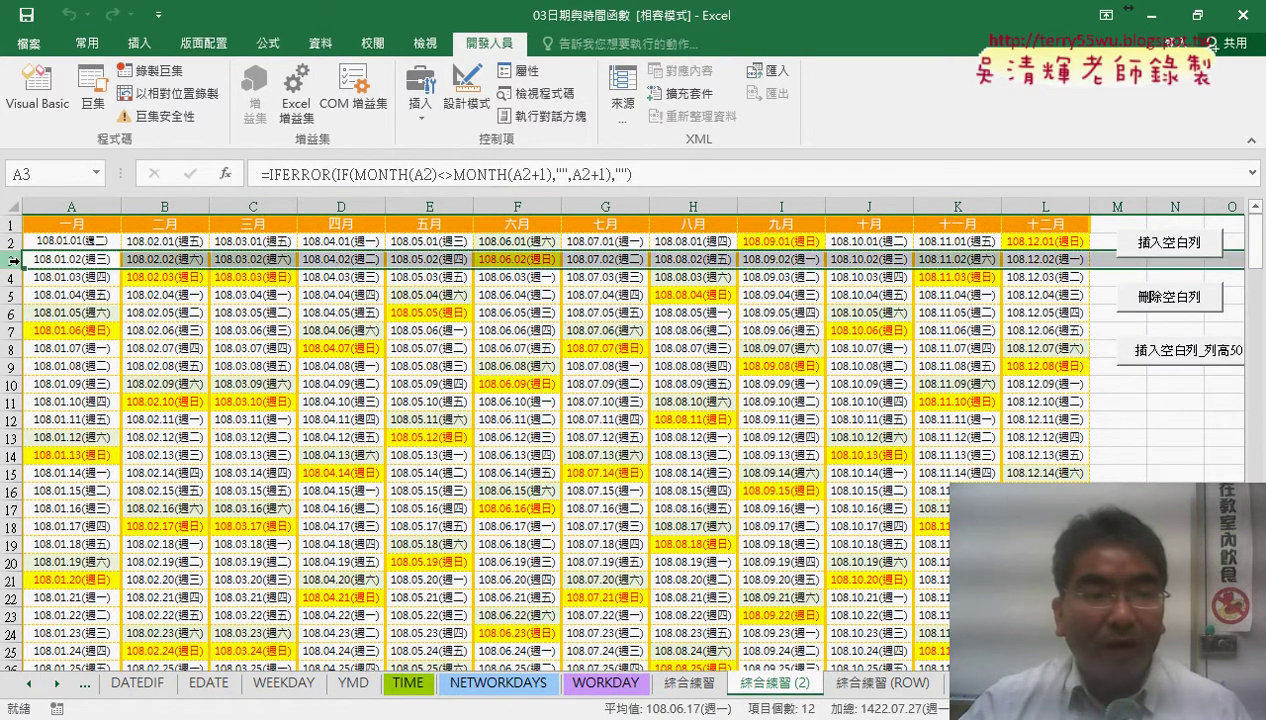
pyautogui.click(10, 242)
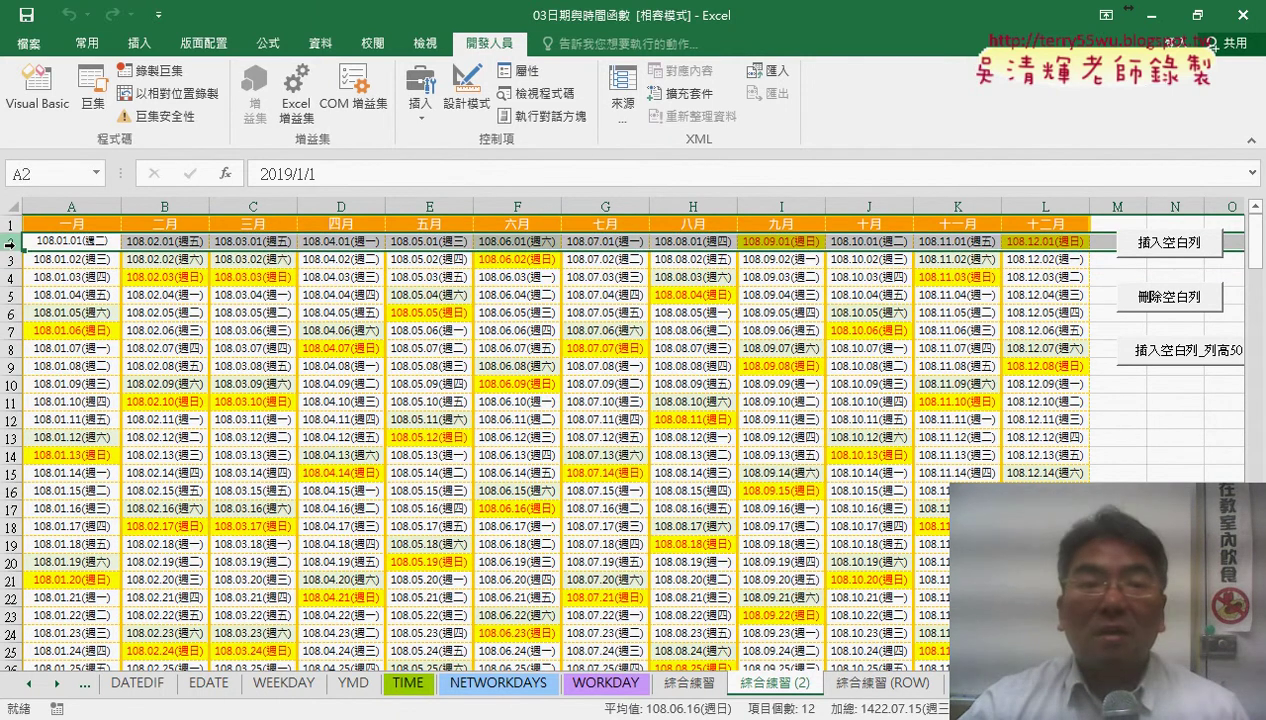
pyautogui.rightClick(48, 240)
pyautogui.click(117, 378)
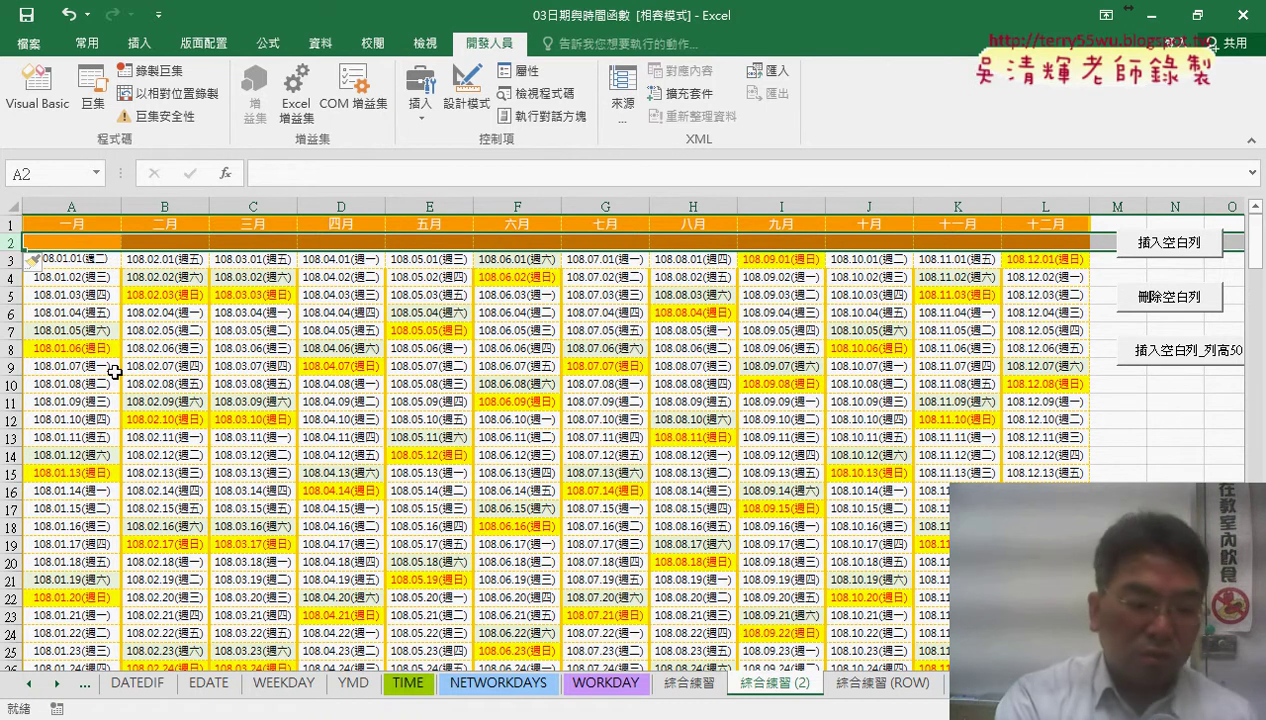
pyautogui.hotkey('ctrl', 'z')
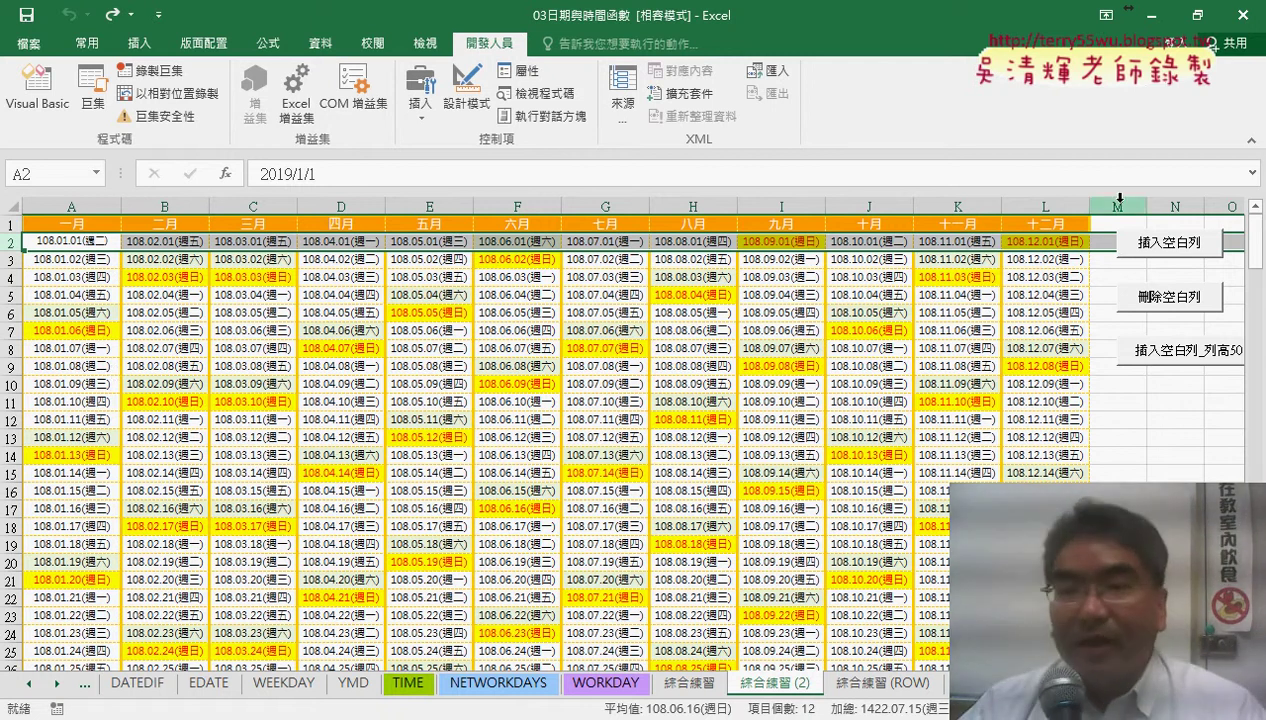
# - Open the 插入空白列 macro's code in Module1 from its button's assigned macro
pyautogui.rightClick(1150, 254)
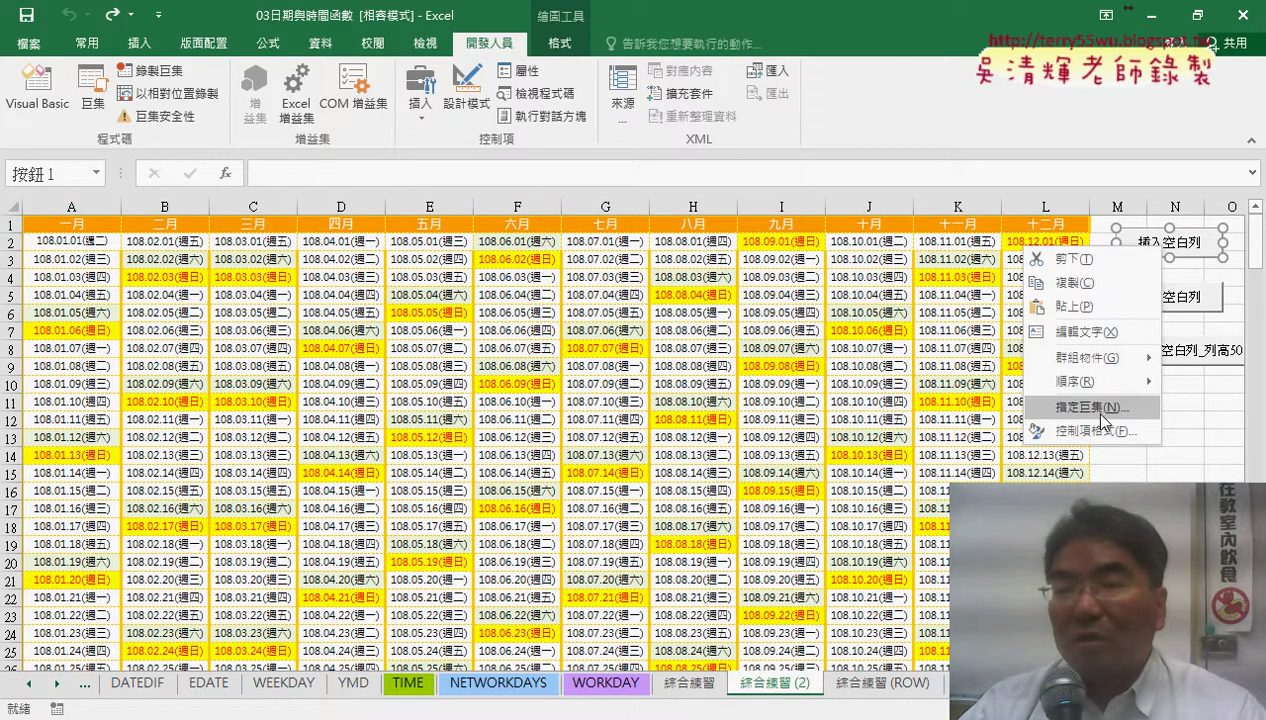
pyautogui.click(1100, 410)
pyautogui.click(1188, 262)
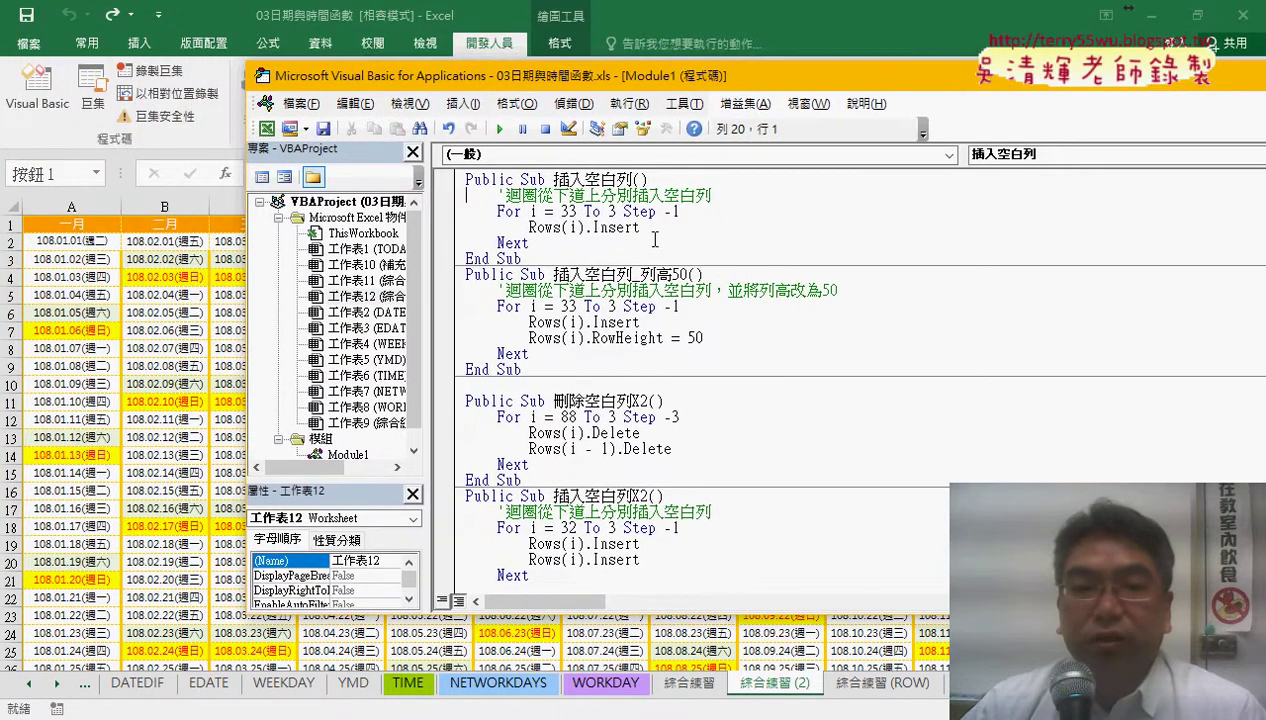
pyautogui.scroll(-1, 350, 420)
pyautogui.click(348, 438)
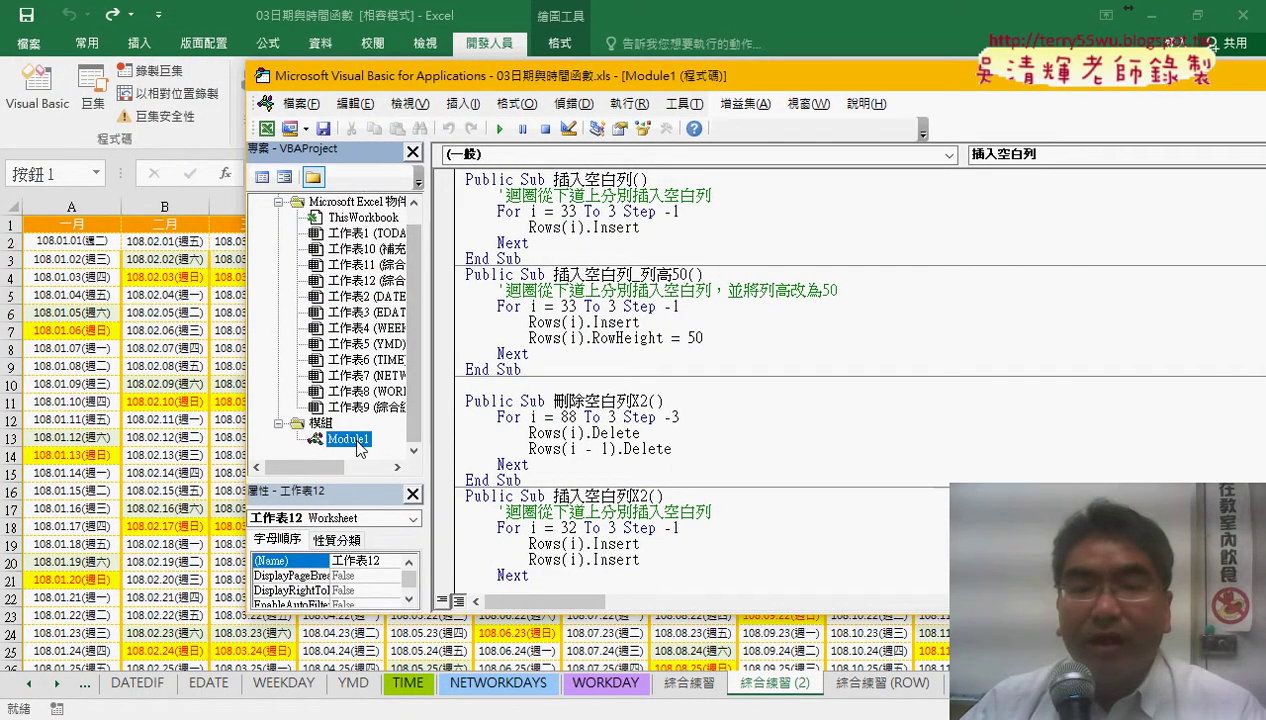
pyautogui.doubleClick(590, 179)
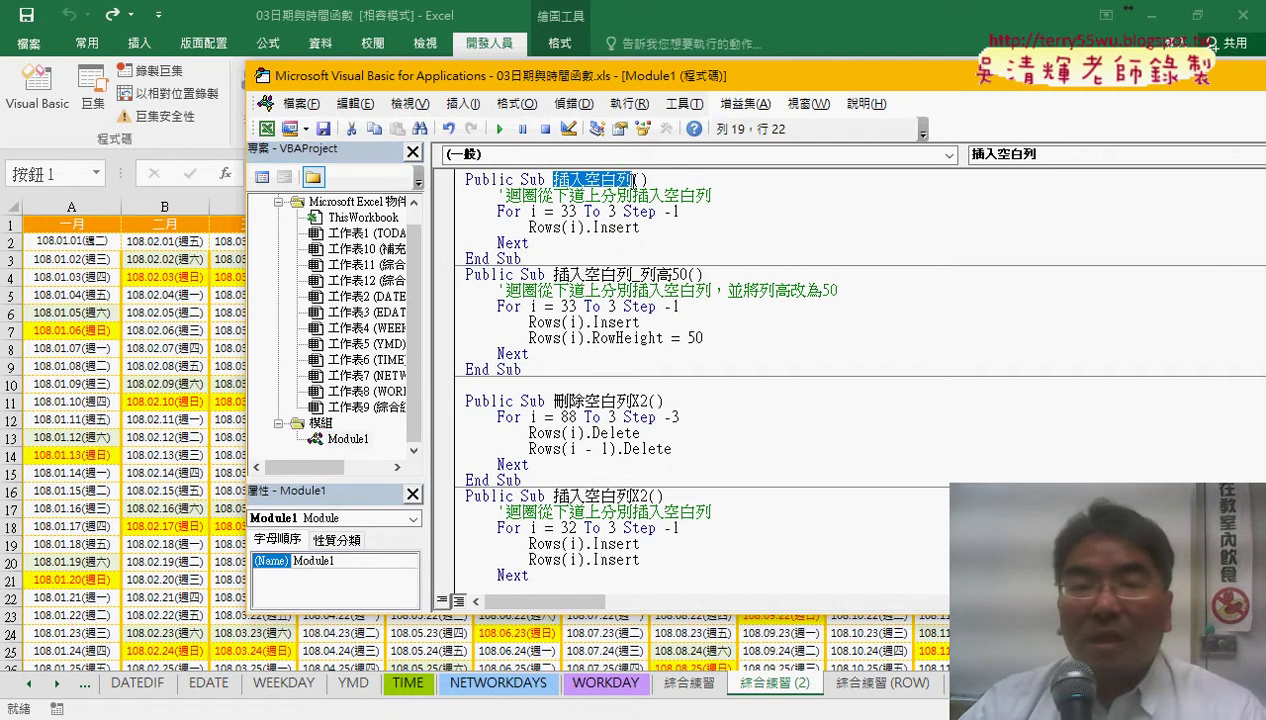
# - Open the Add Procedure dialog and cancel it without adding anything
pyautogui.click(463, 103)
pyautogui.click(478, 126)
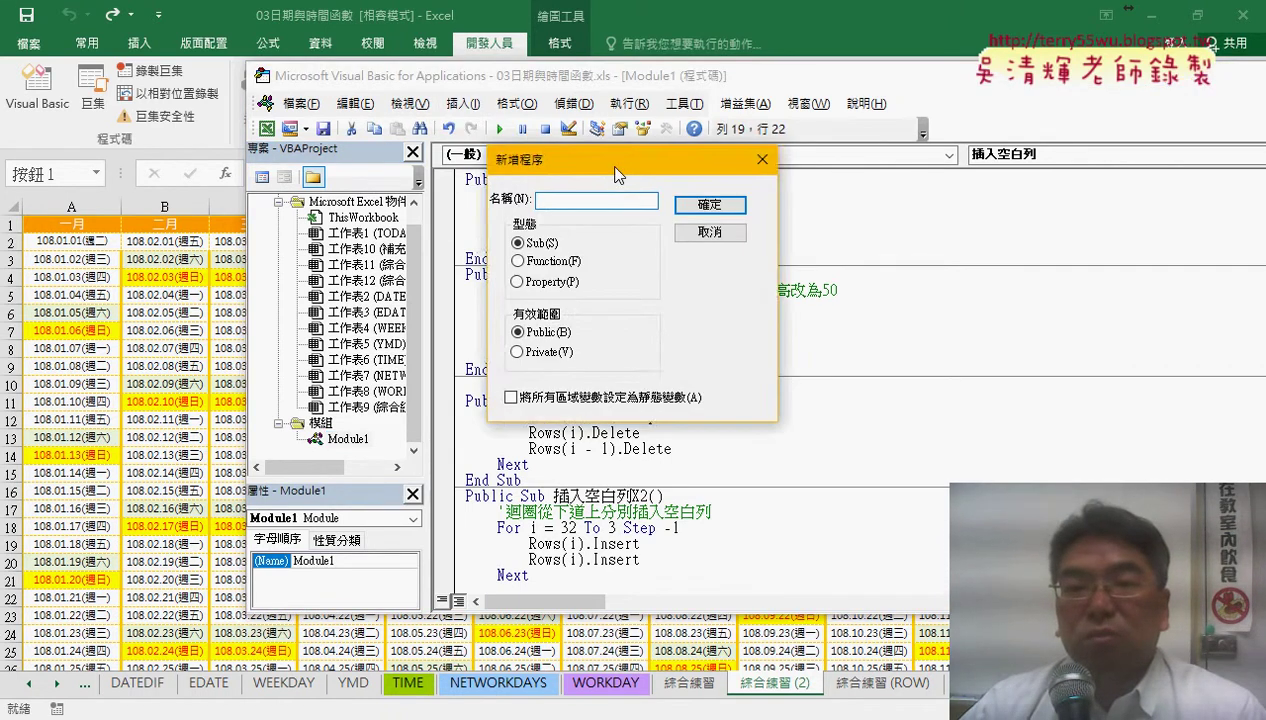
pyautogui.moveTo(573, 150); pyautogui.dragTo(565, 193)
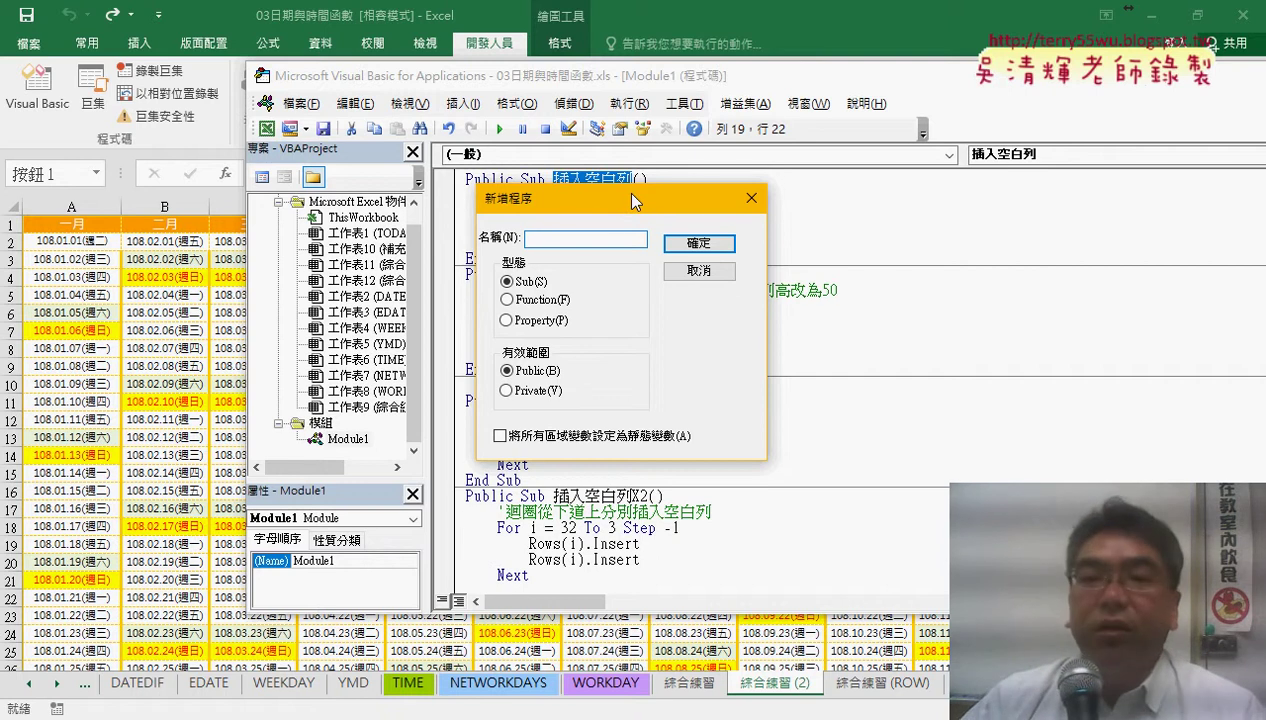
pyautogui.click(751, 197)
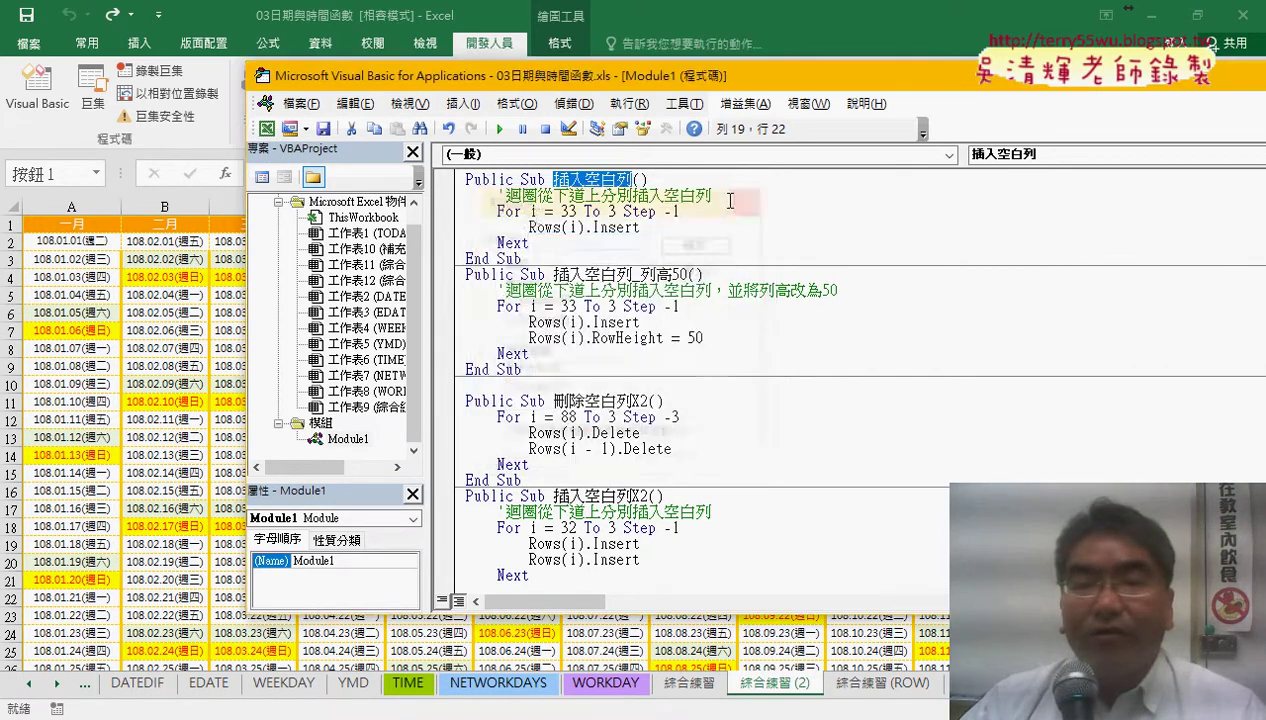
# - Highlight the For, i, 33 and 'Step -1' parts of the loop line in turn
pyautogui.doubleClick(502, 211)
pyautogui.doubleClick(532, 211)
pyautogui.doubleClick(567, 211)
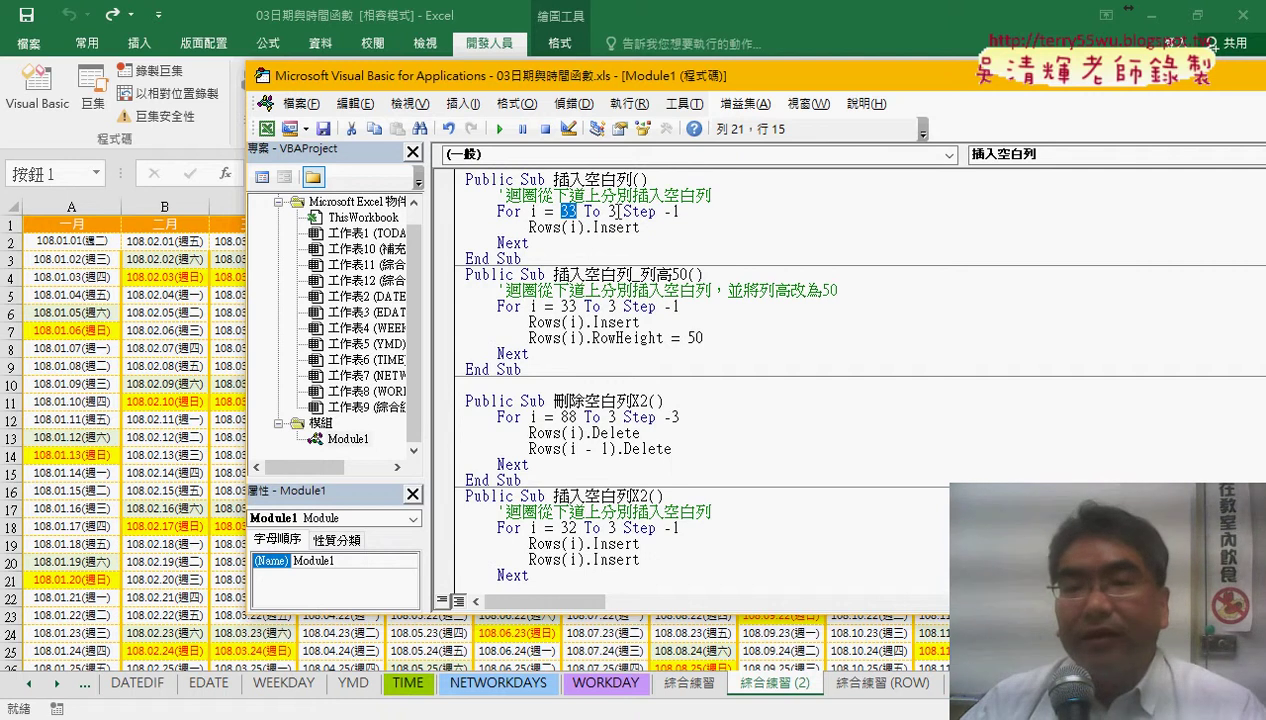
pyautogui.moveTo(625, 211); pyautogui.dragTo(687, 212)
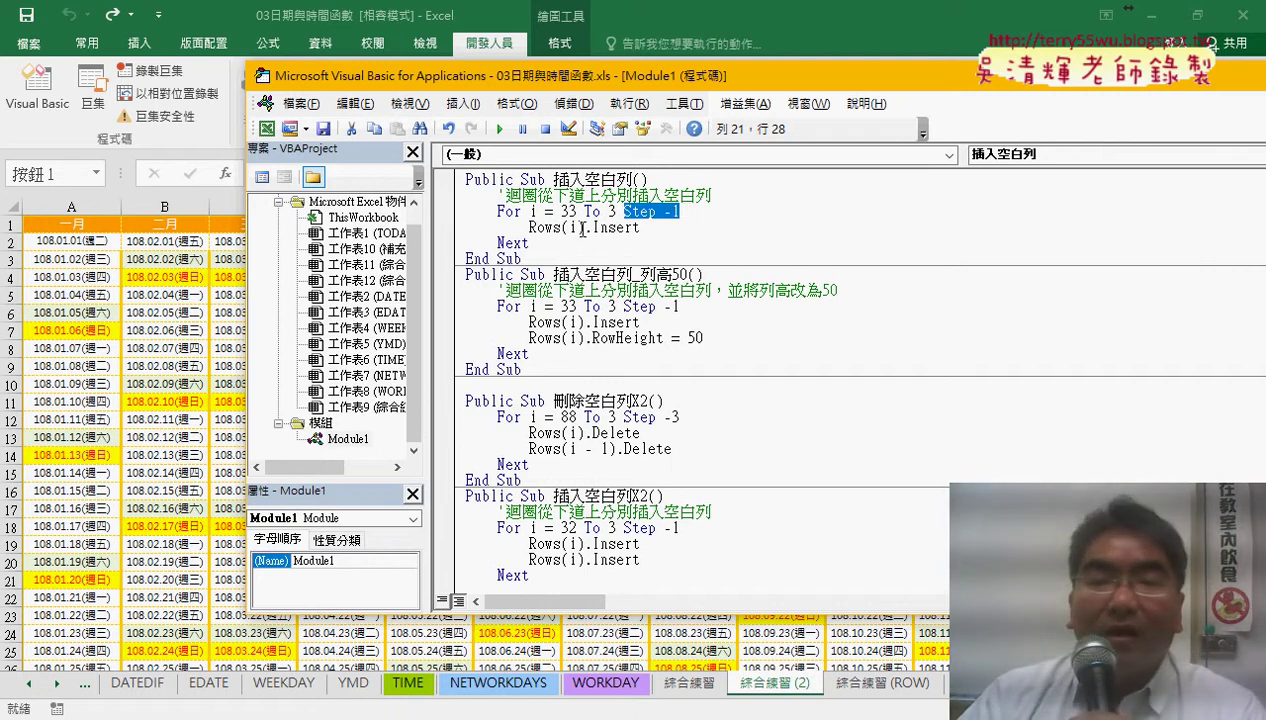
pyautogui.moveTo(592, 227); pyautogui.dragTo(529, 243)
pyautogui.press('Delete')
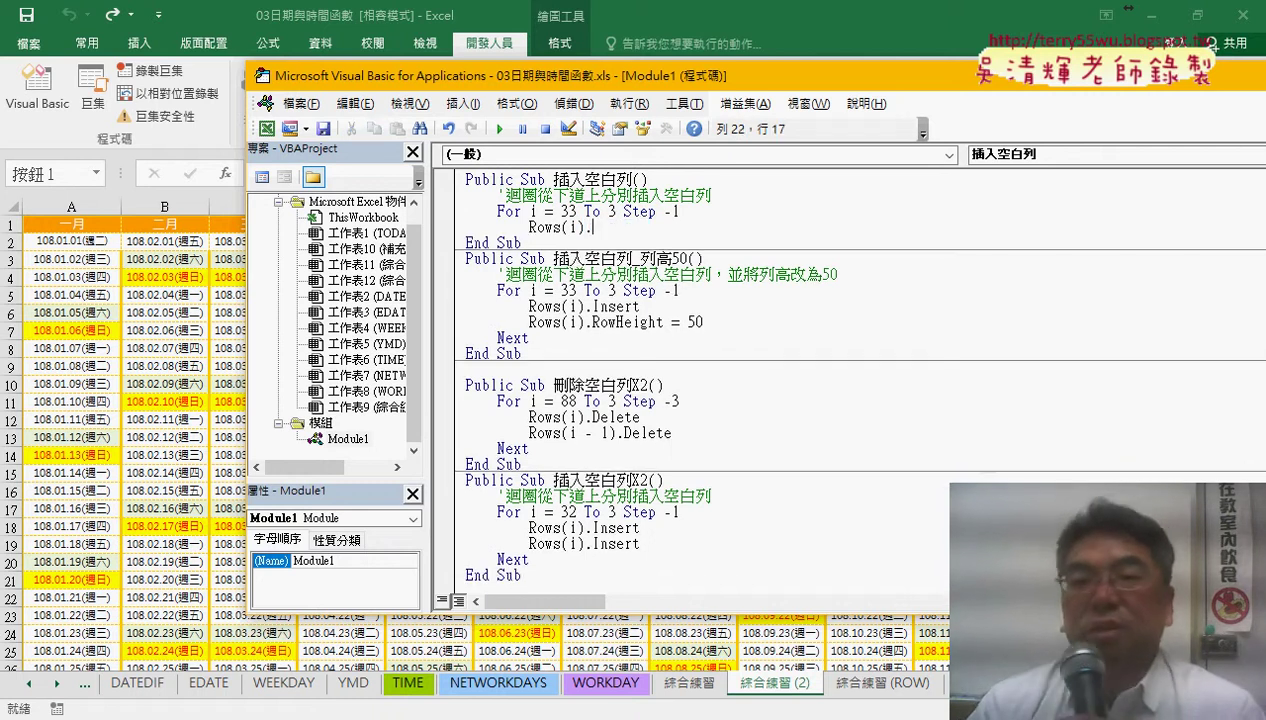
pyautogui.press('Return')
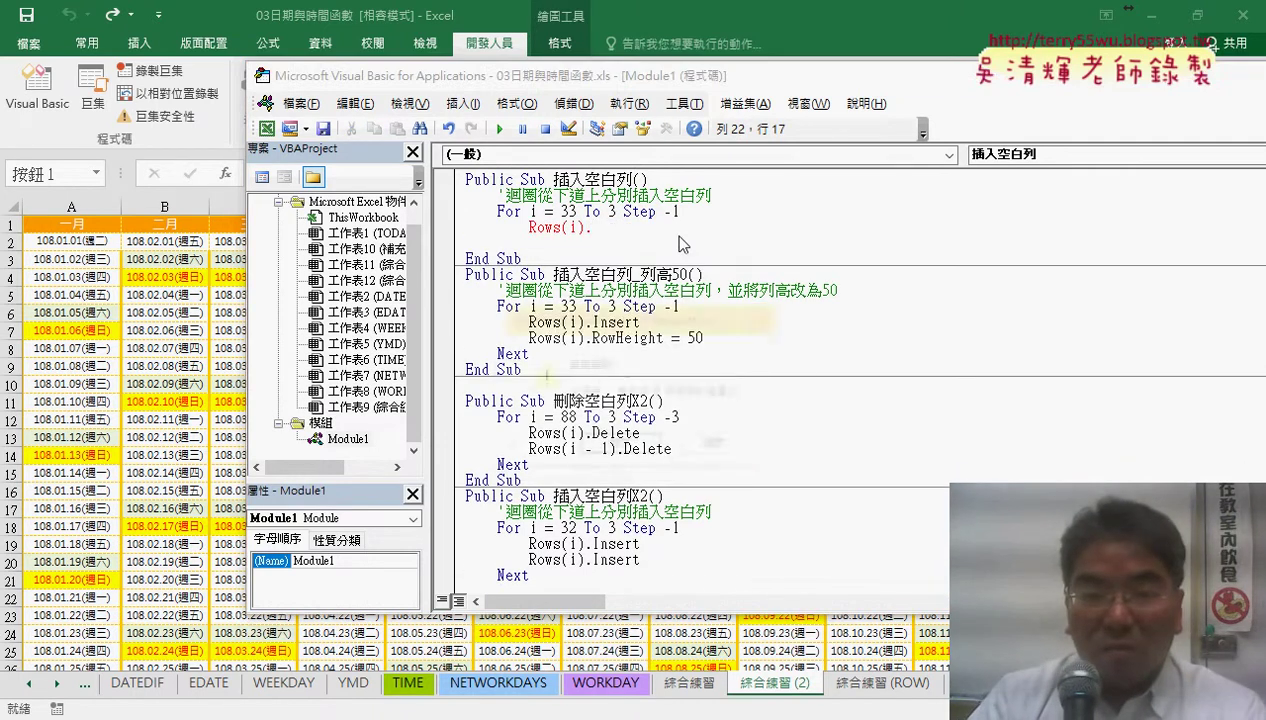
pyautogui.press('Return')
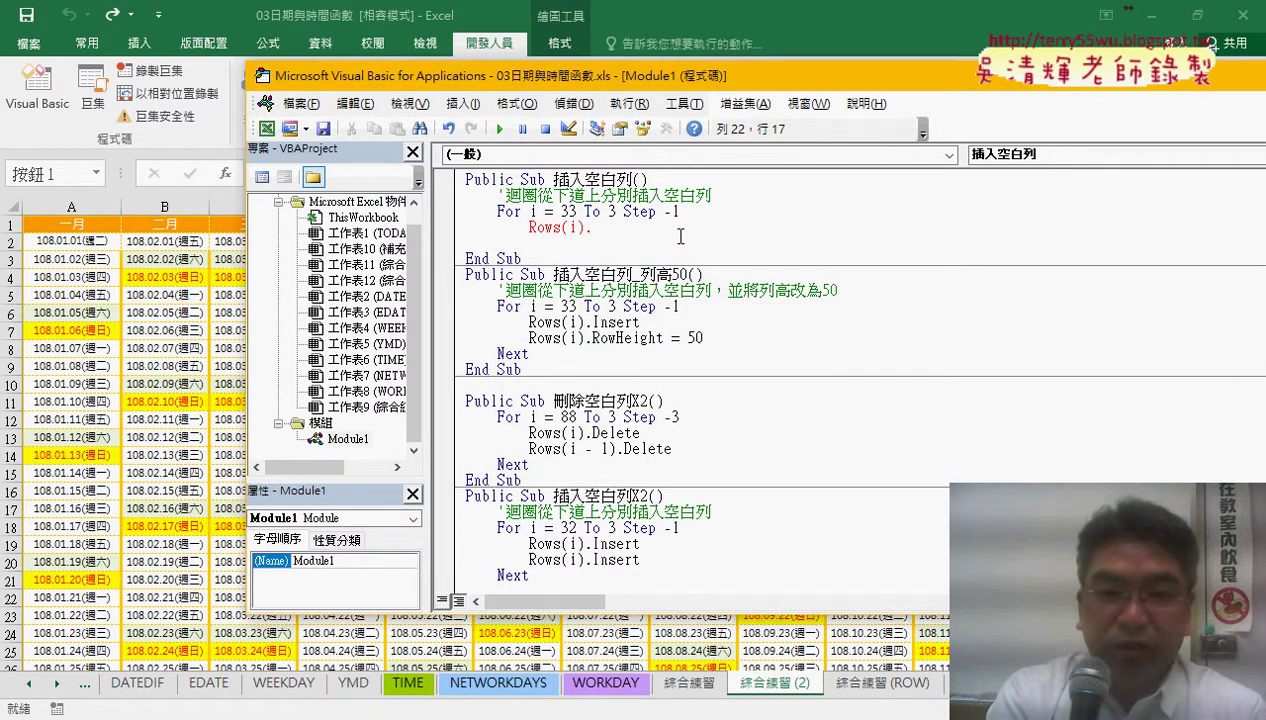
pyautogui.hotkey('ctrl', 'z')
pyautogui.click(680, 236)
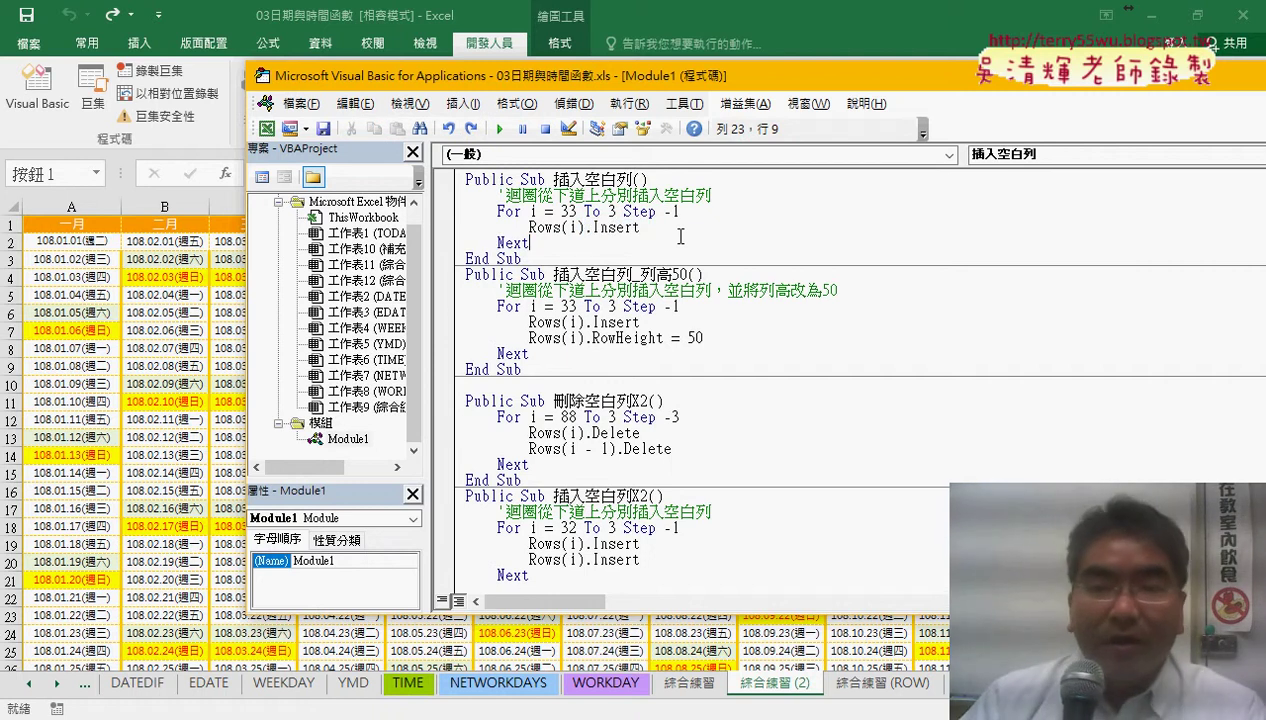
pyautogui.moveTo(582, 229); pyautogui.dragTo(618, 231)
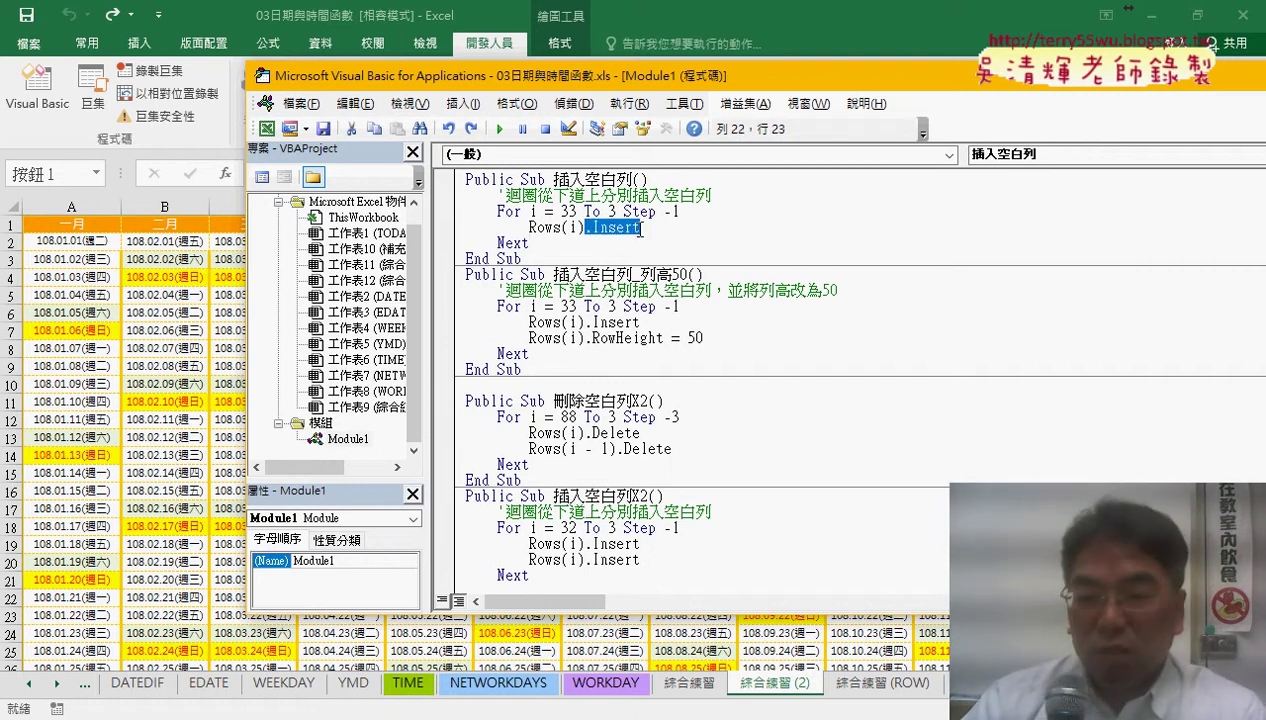
pyautogui.press('BackSpace')
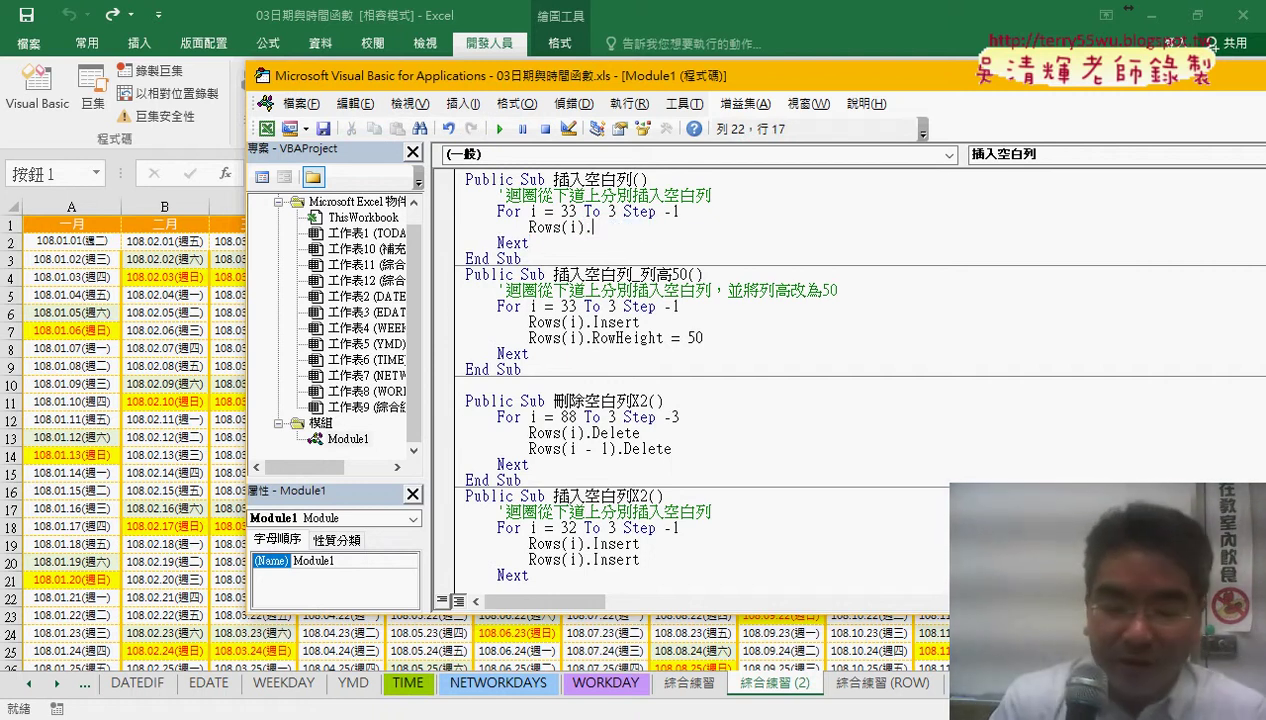
pyautogui.write('in')
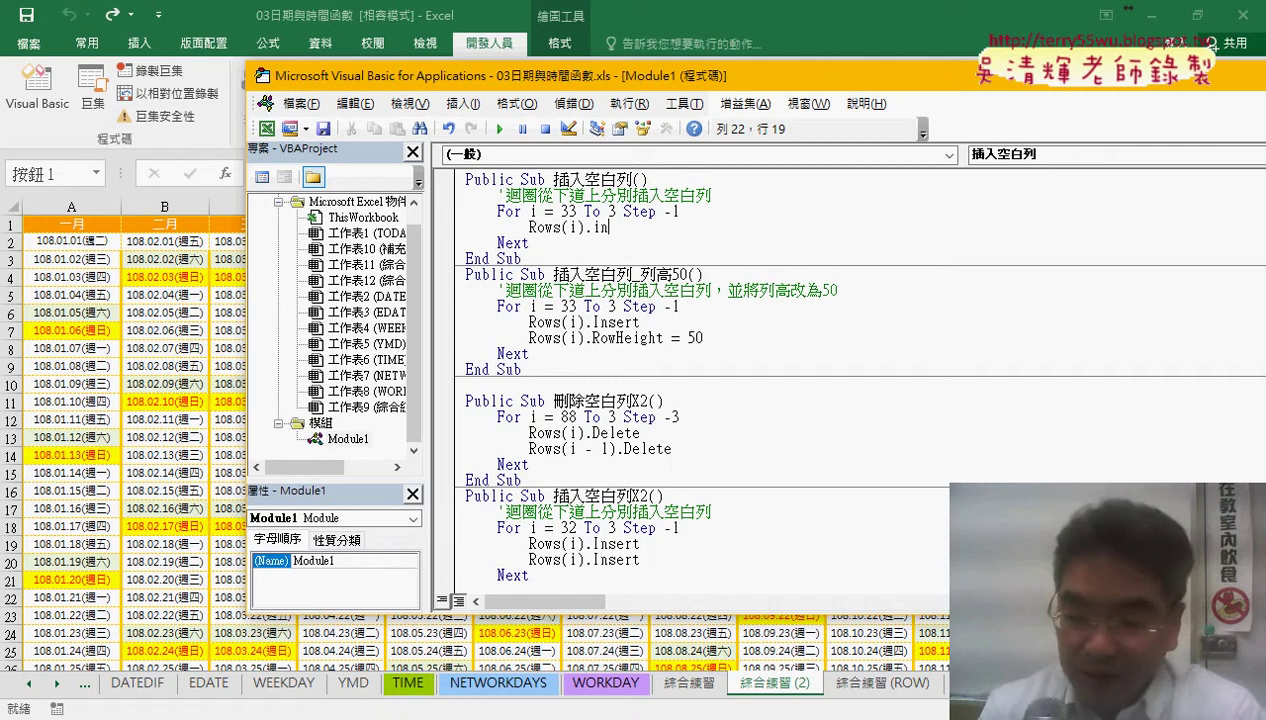
pyautogui.write('ser')
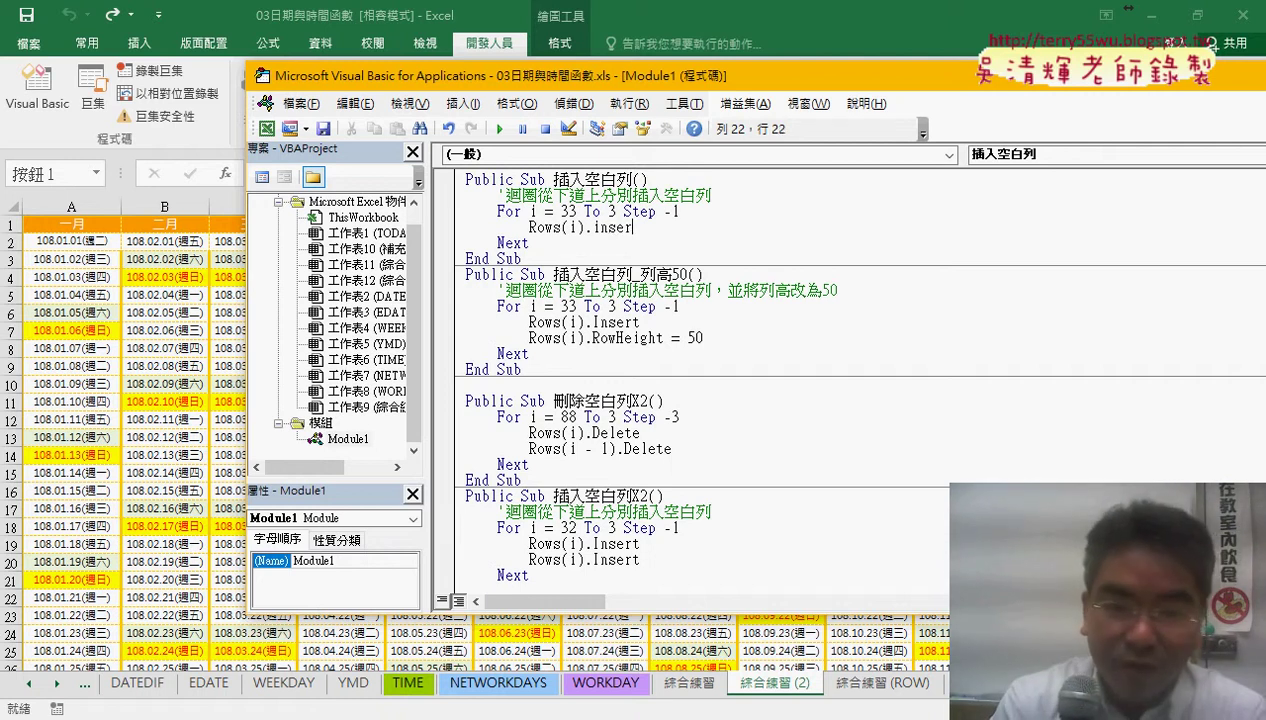
pyautogui.write('t')
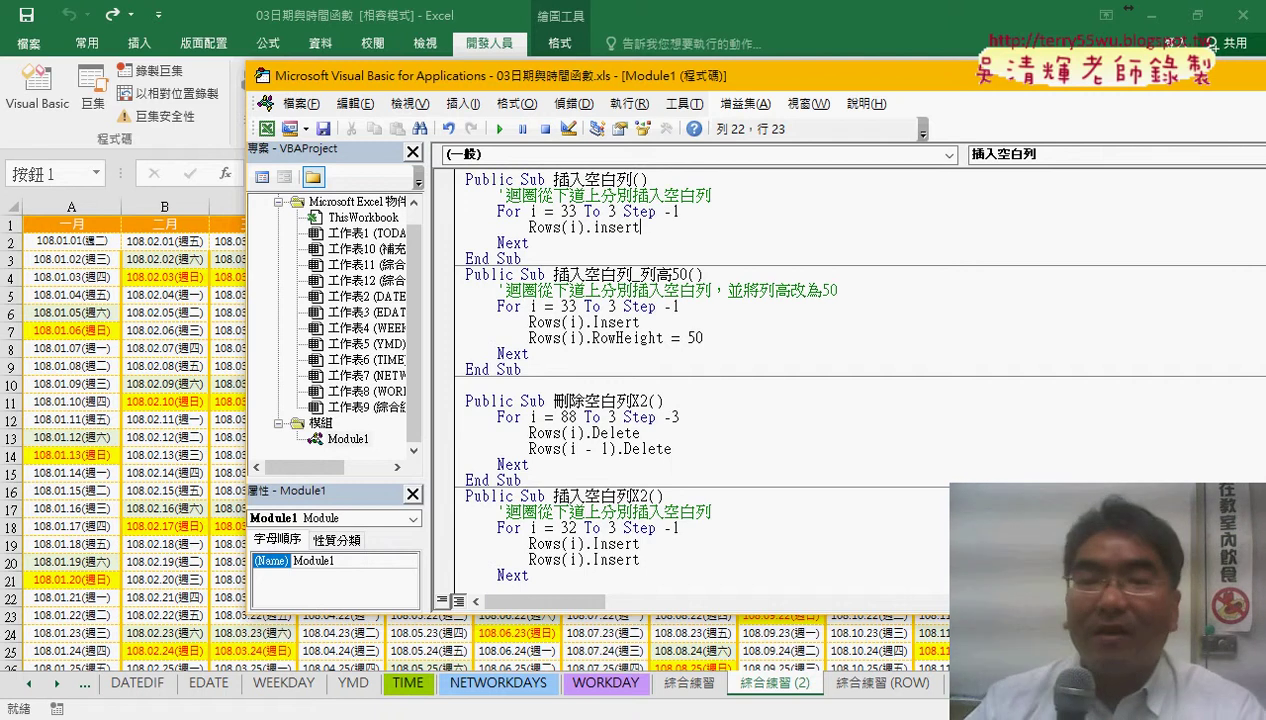
pyautogui.click(692, 364)
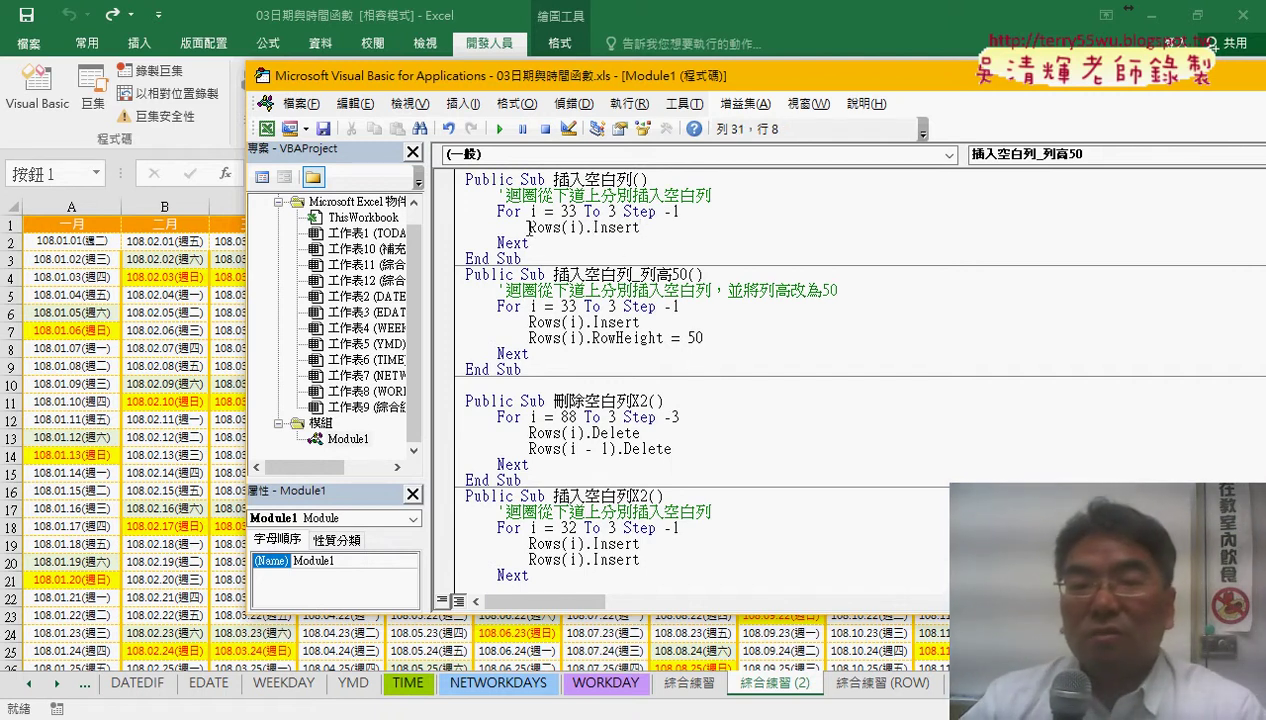
# - Highlight the word Rows, then the whole Rows(i).Insert statement in 插入空白列
pyautogui.moveTo(529, 227); pyautogui.dragTo(554, 228)
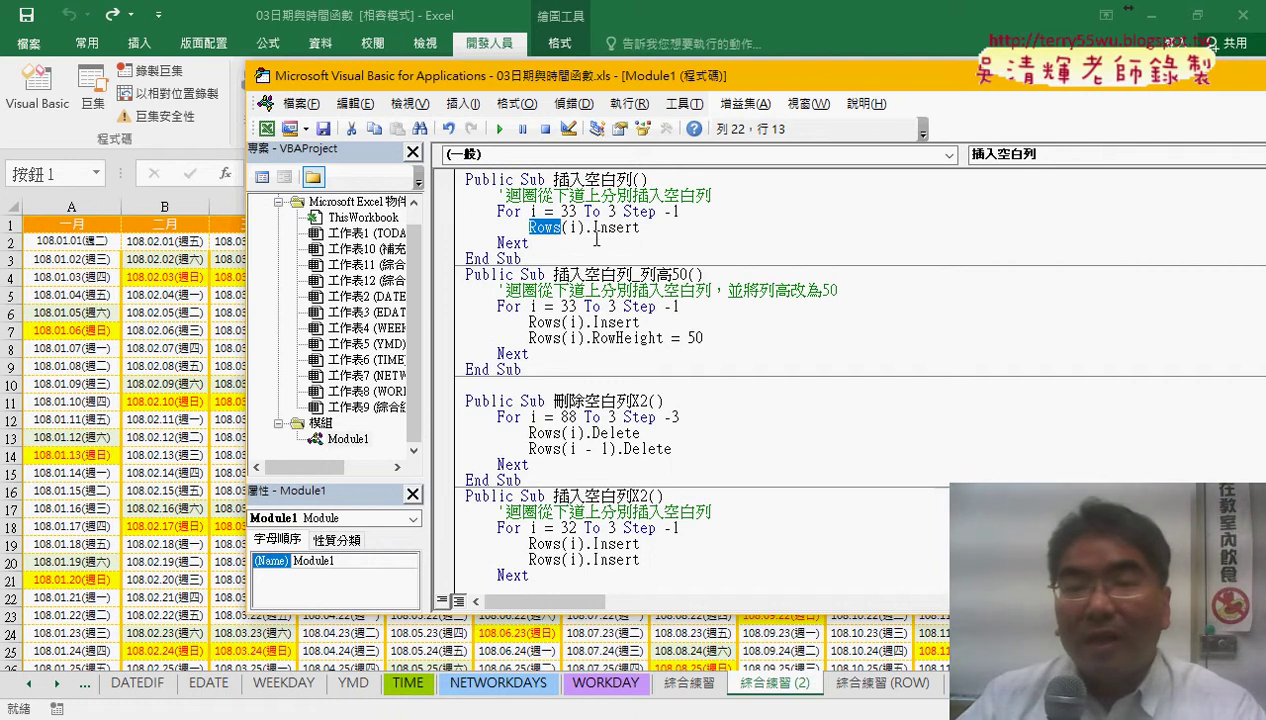
pyautogui.click(578, 227)
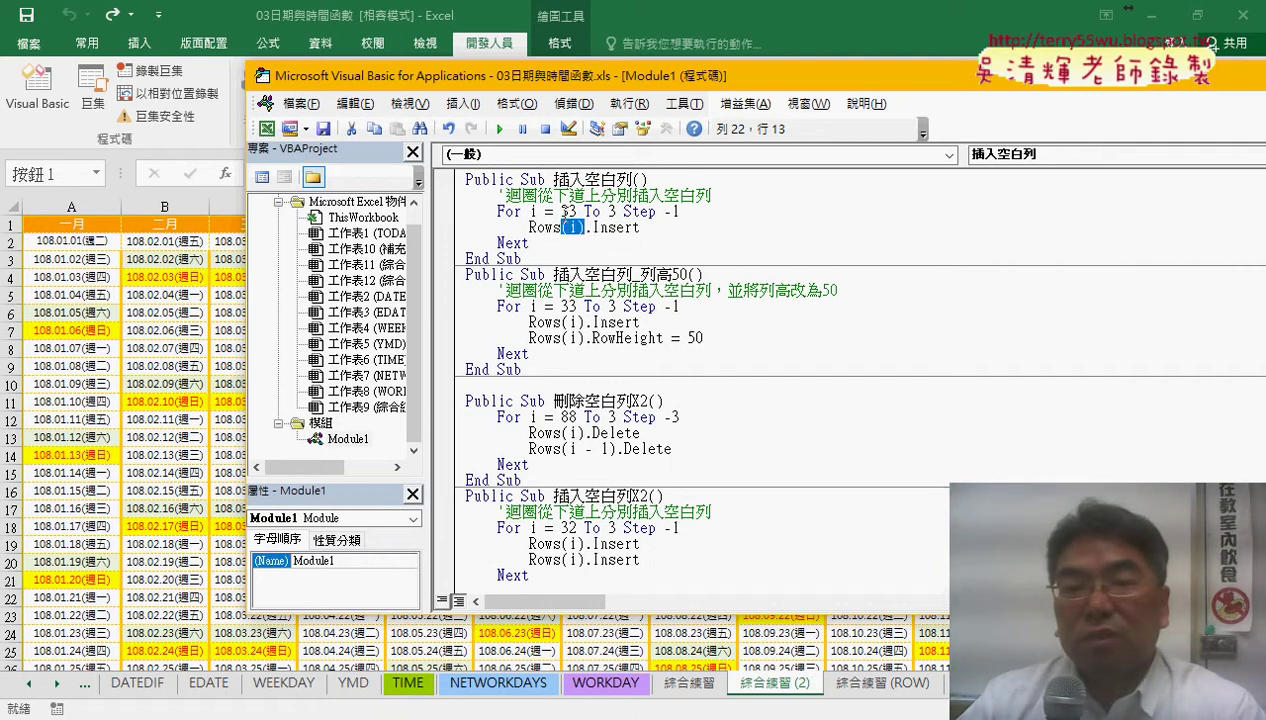
pyautogui.moveTo(640, 228); pyautogui.dragTo(536, 228)
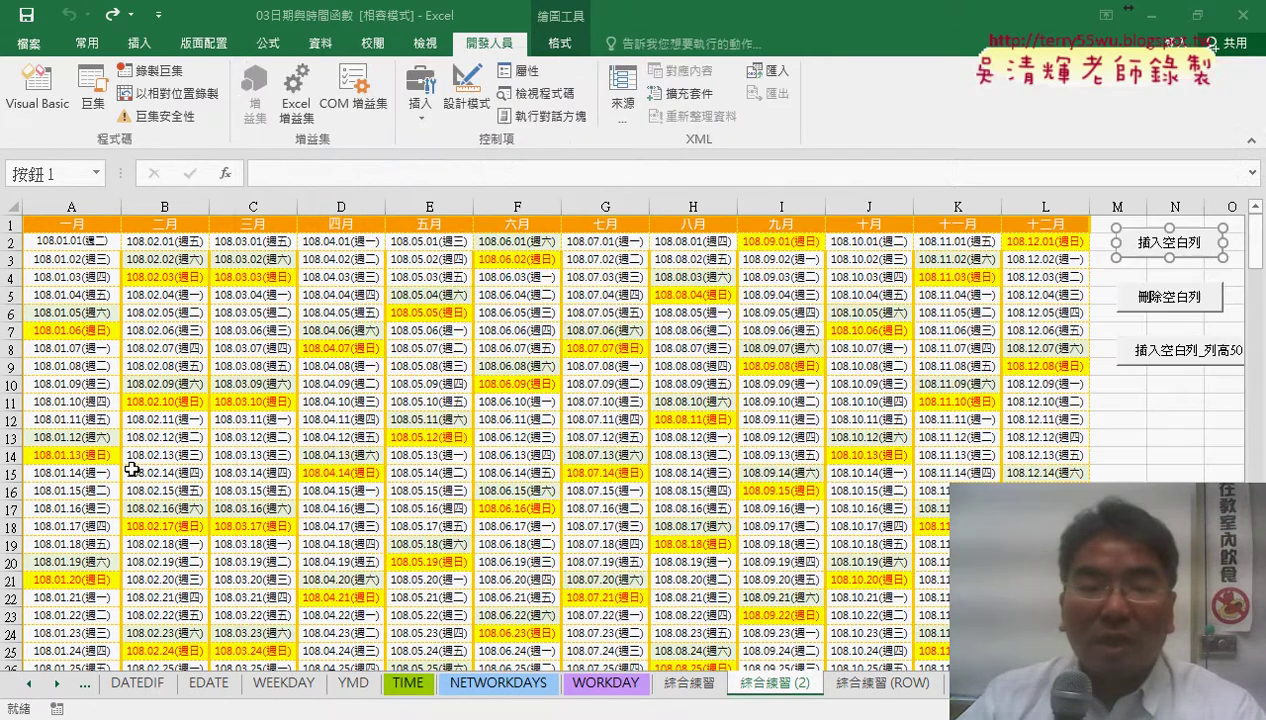
# - Look over the calendar sheet in Excel, then put the cursor inside 插入空白列
pyautogui.click(132, 468)
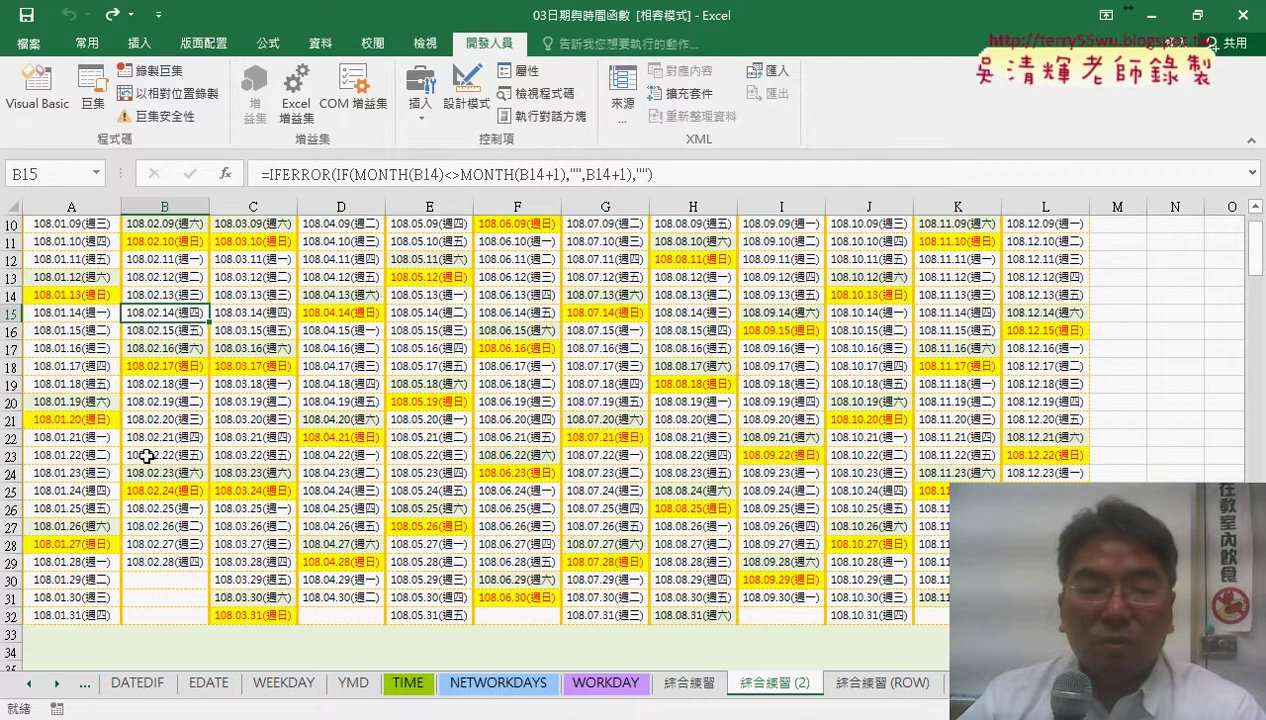
pyautogui.scroll(-7, 149, 449)
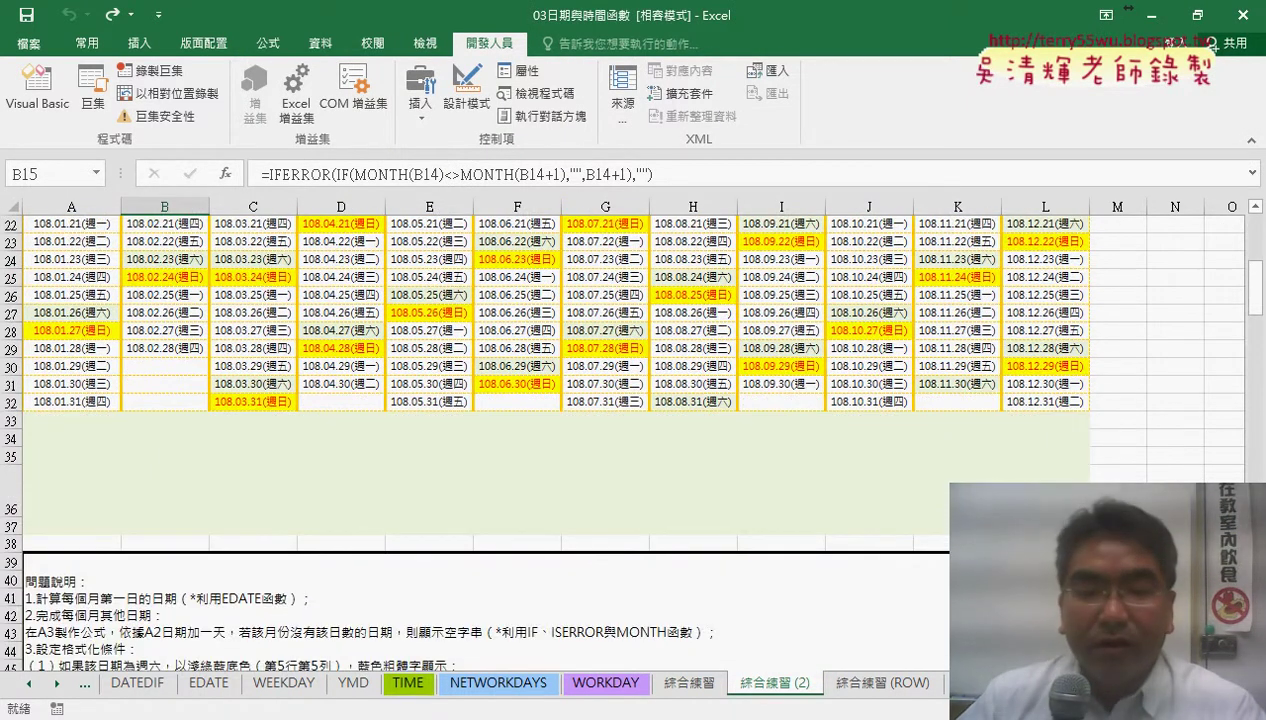
pyautogui.click(552, 642)
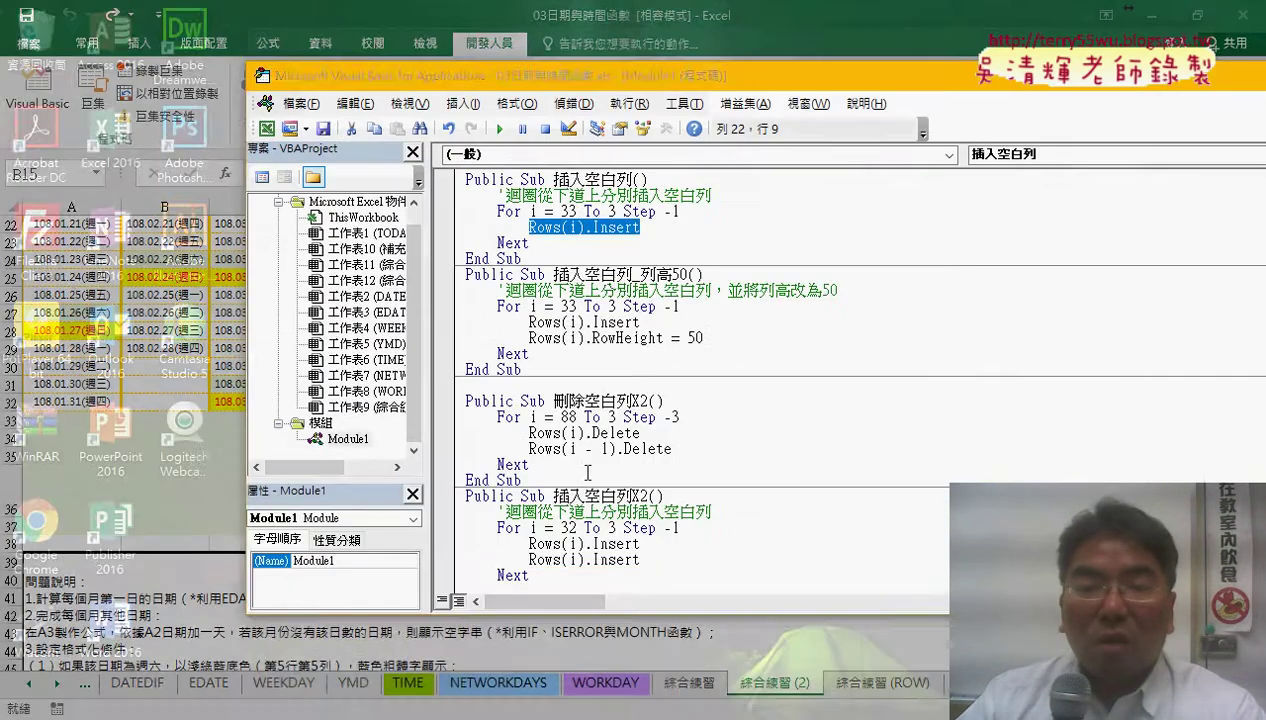
pyautogui.click(718, 220)
# - Step with F8 through inserts at rows 33 and 32, then continue to finish and view the sheet
pyautogui.press('F8')
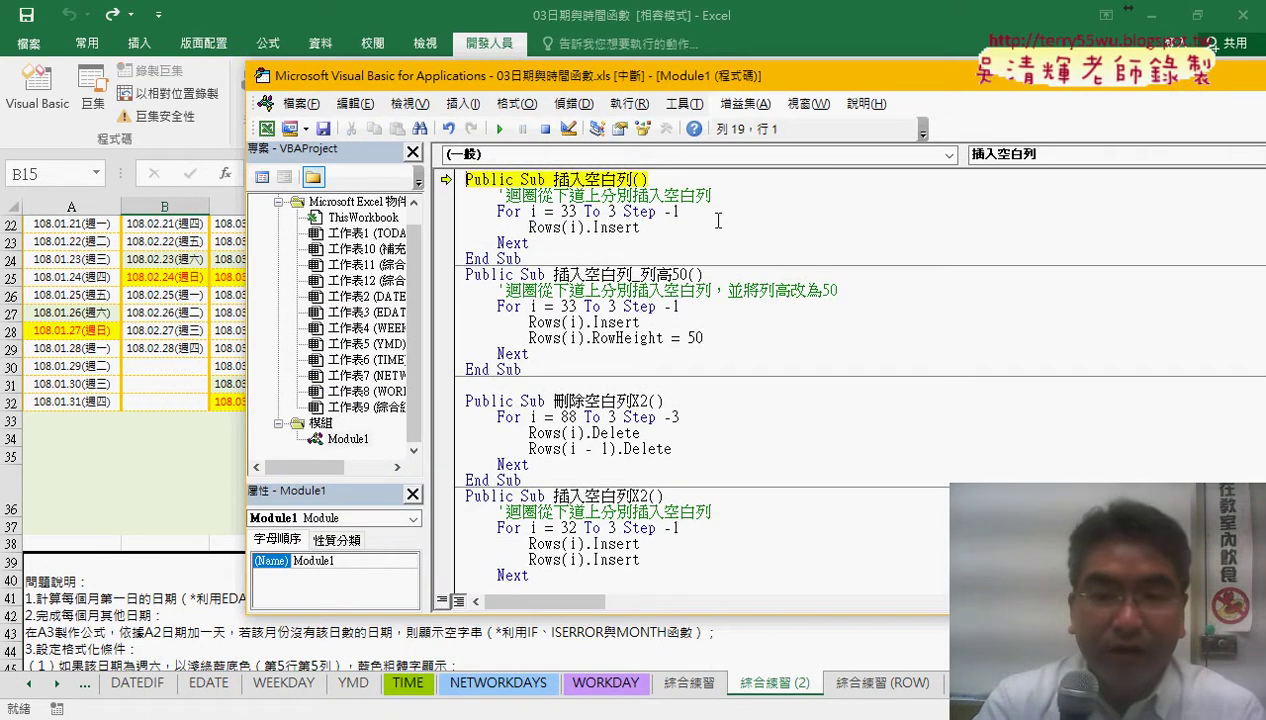
pyautogui.press('F8')
pyautogui.press('F8')
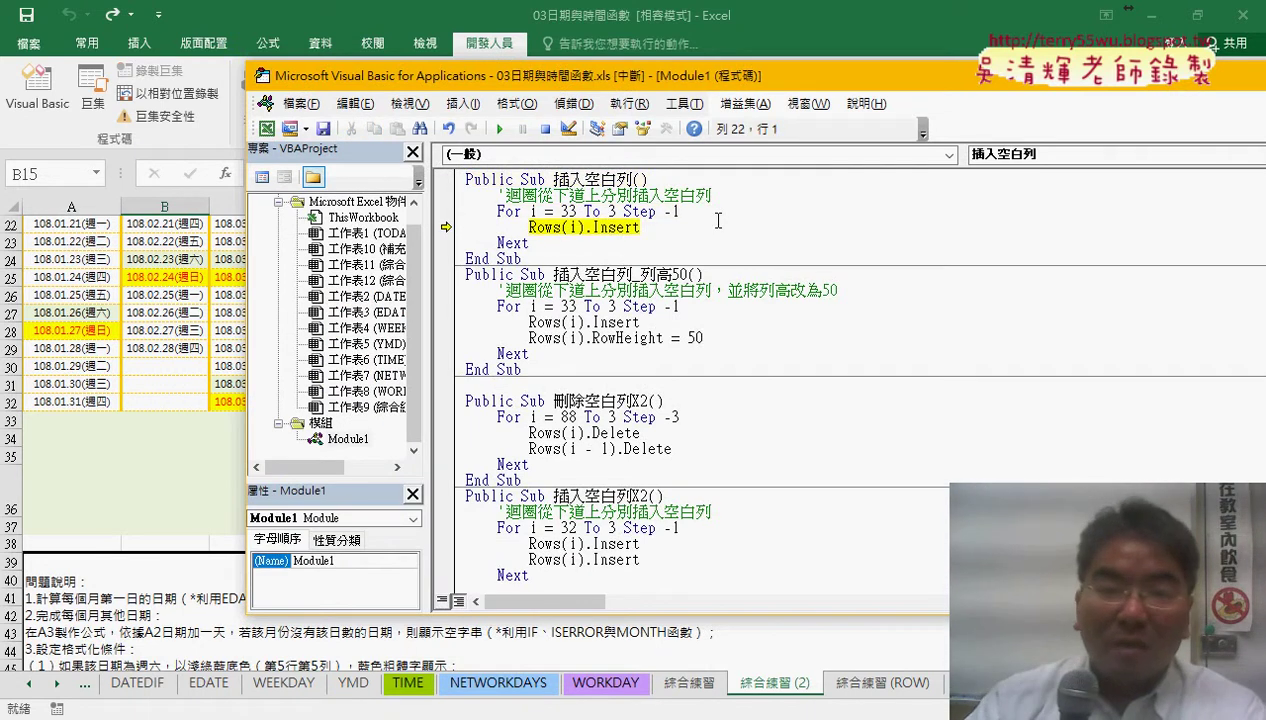
pyautogui.moveTo(575, 227)
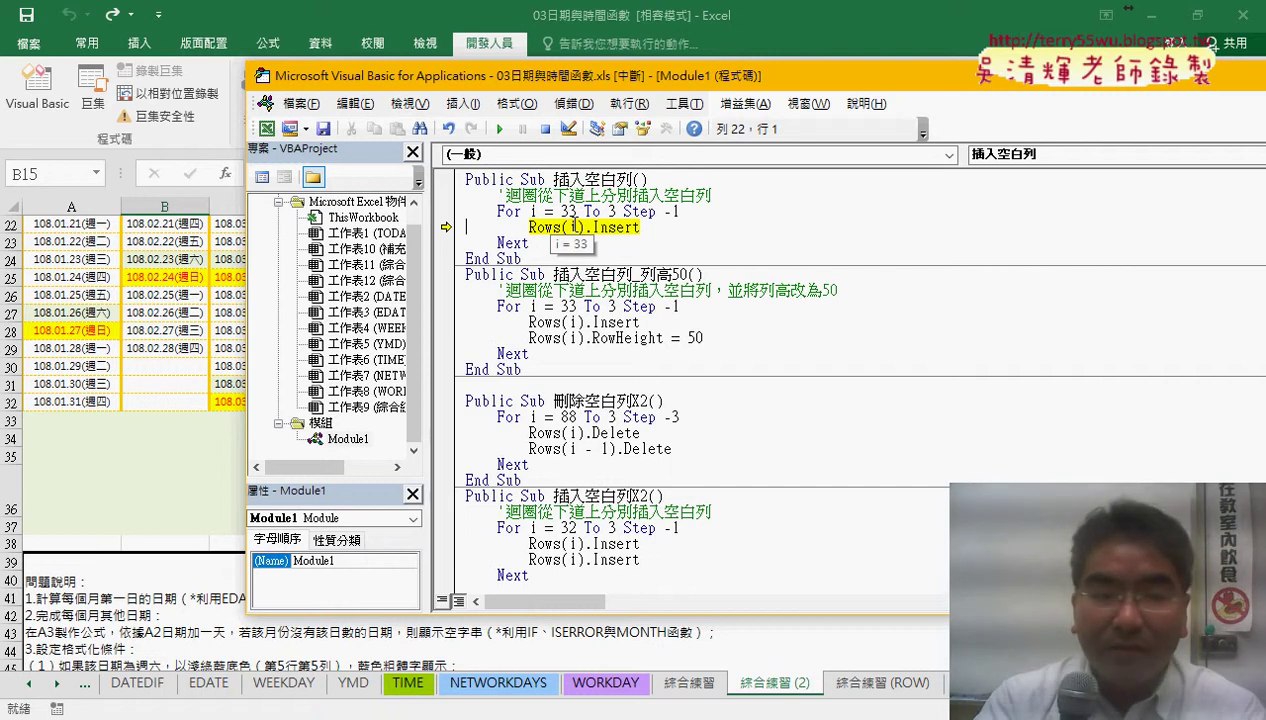
pyautogui.press('F8')
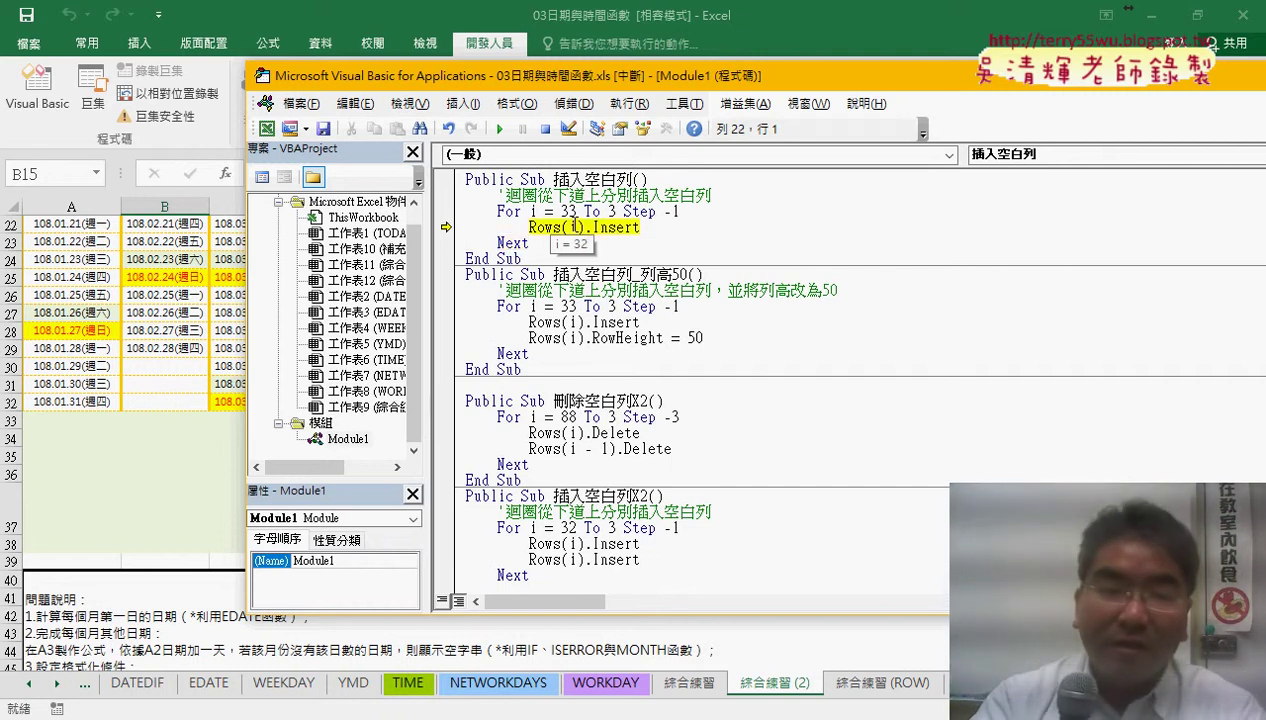
pyautogui.press('F8')
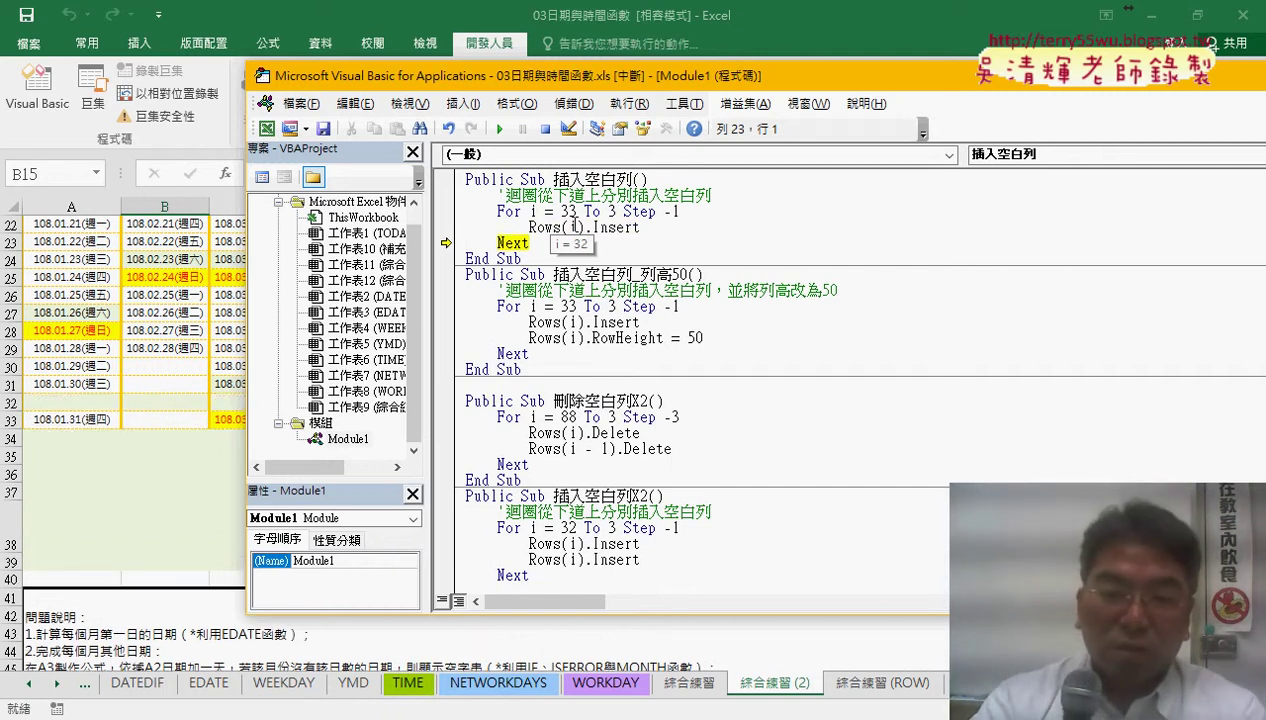
pyautogui.press('F8')
pyautogui.press('F8')
pyautogui.press('F8')
pyautogui.press('F8')
pyautogui.press('F8')
pyautogui.press('F8')
pyautogui.press('F8')
pyautogui.press('F8')
pyautogui.press('F8')
pyautogui.press('F8')
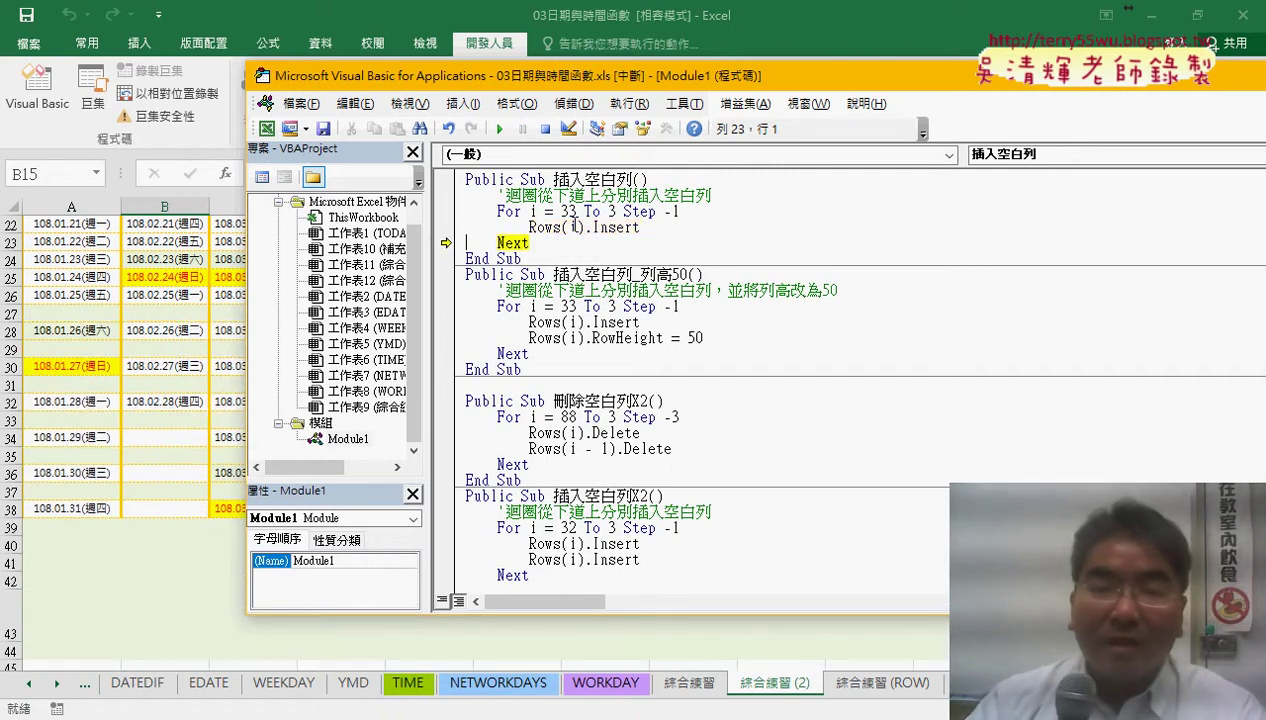
pyautogui.click(500, 129)
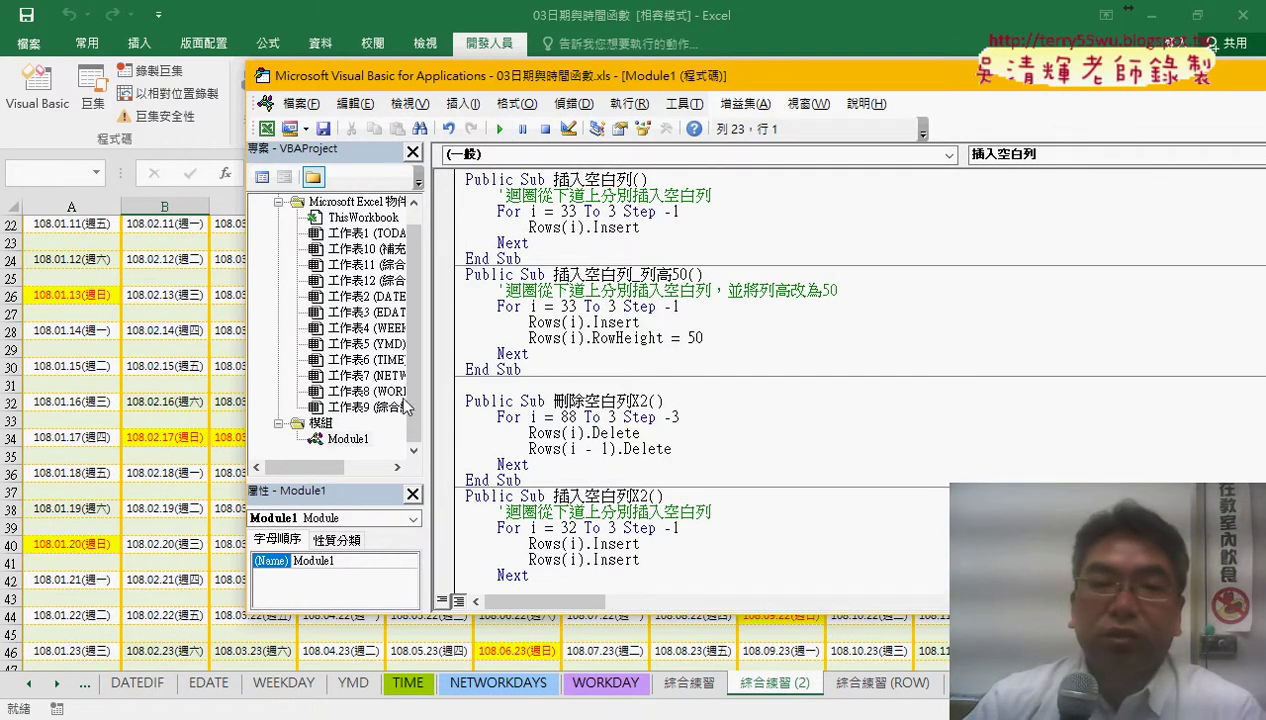
pyautogui.click(140, 408)
# - Select blank row 3, then scroll down and select empty row 63 below the month-end dates
pyautogui.scroll(4, 145, 380)
pyautogui.scroll(3, 145, 370)
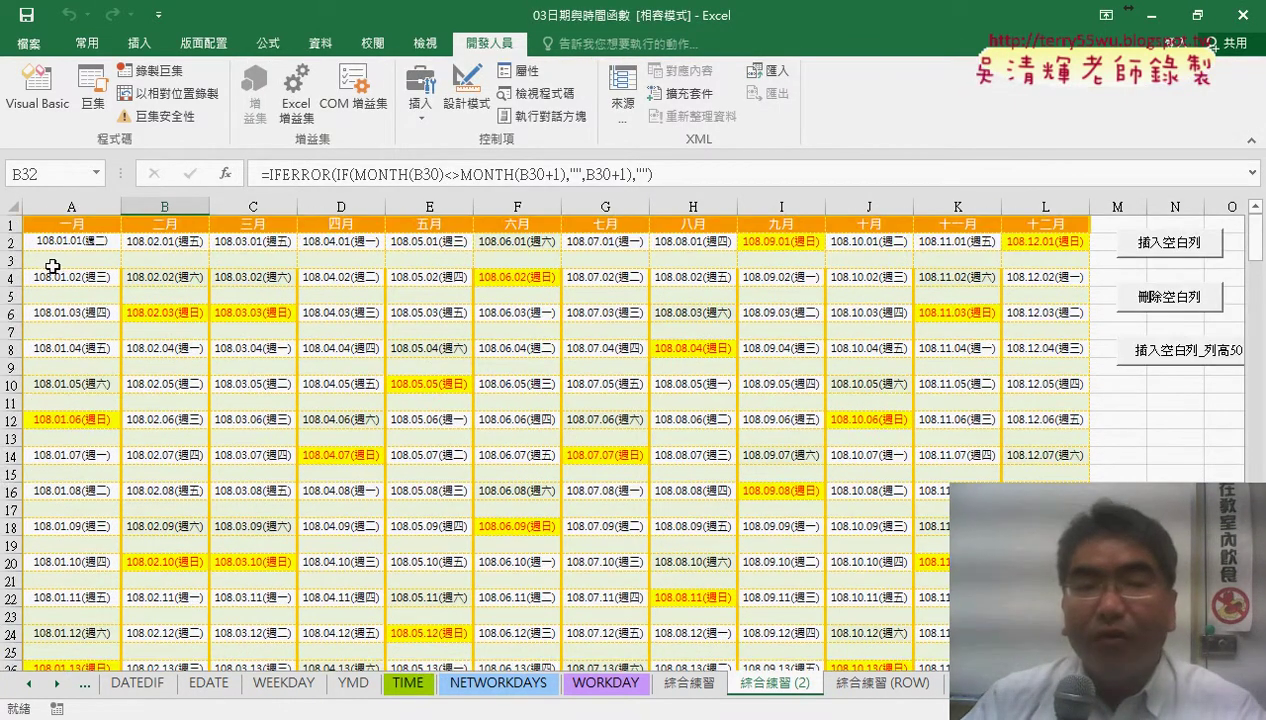
pyautogui.click(14, 260)
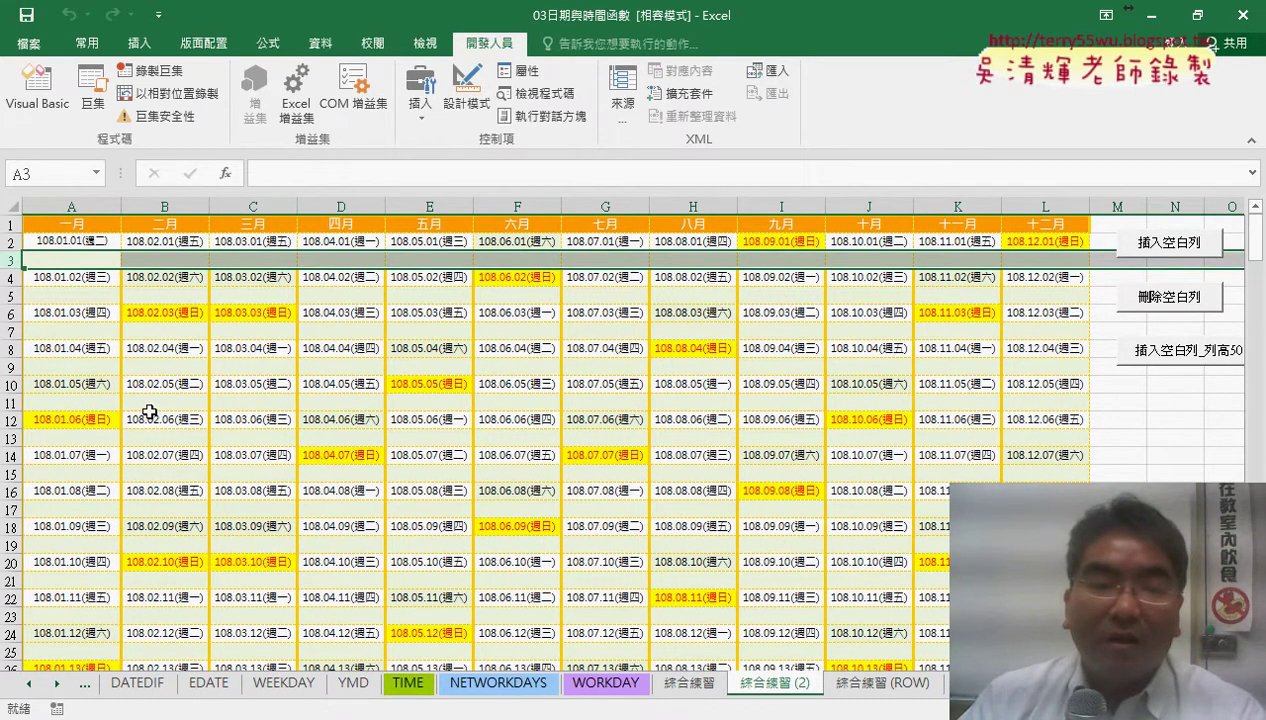
pyautogui.scroll(-5, 148, 412)
pyautogui.scroll(-5, 212, 418)
pyautogui.scroll(-3, 212, 418)
pyautogui.scroll(-2, 212, 420)
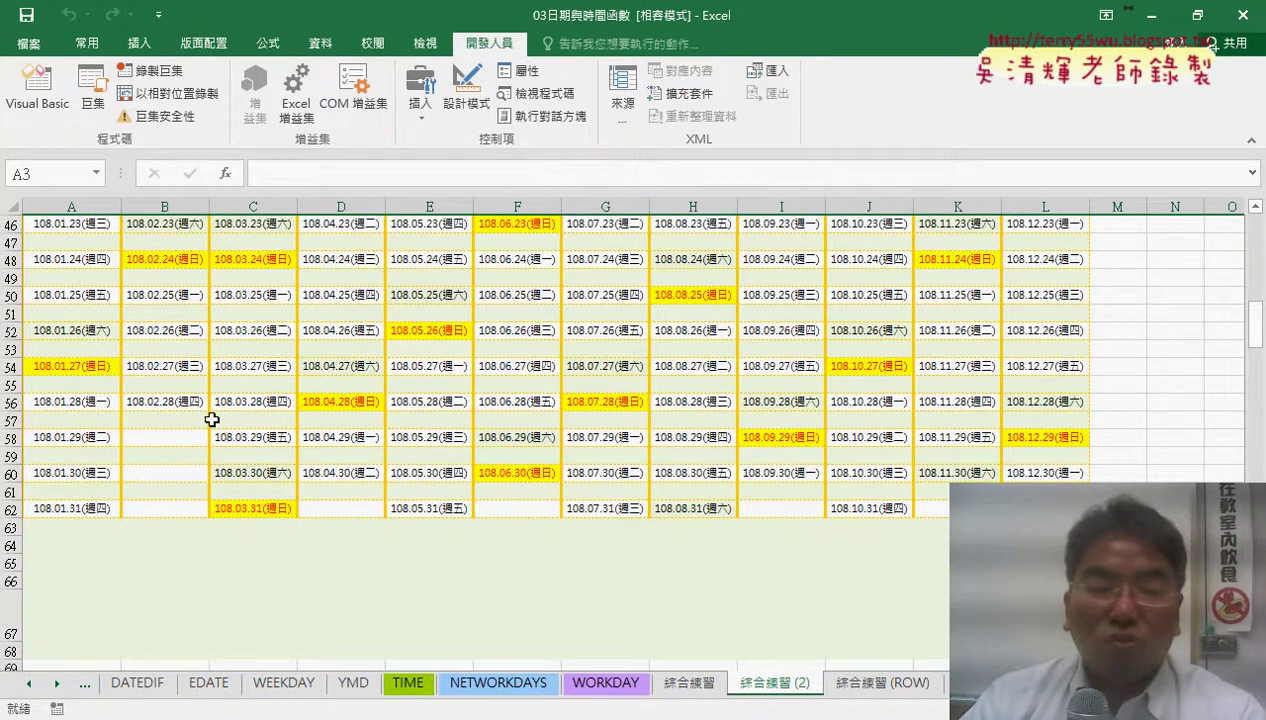
pyautogui.scroll(-1, 212, 420)
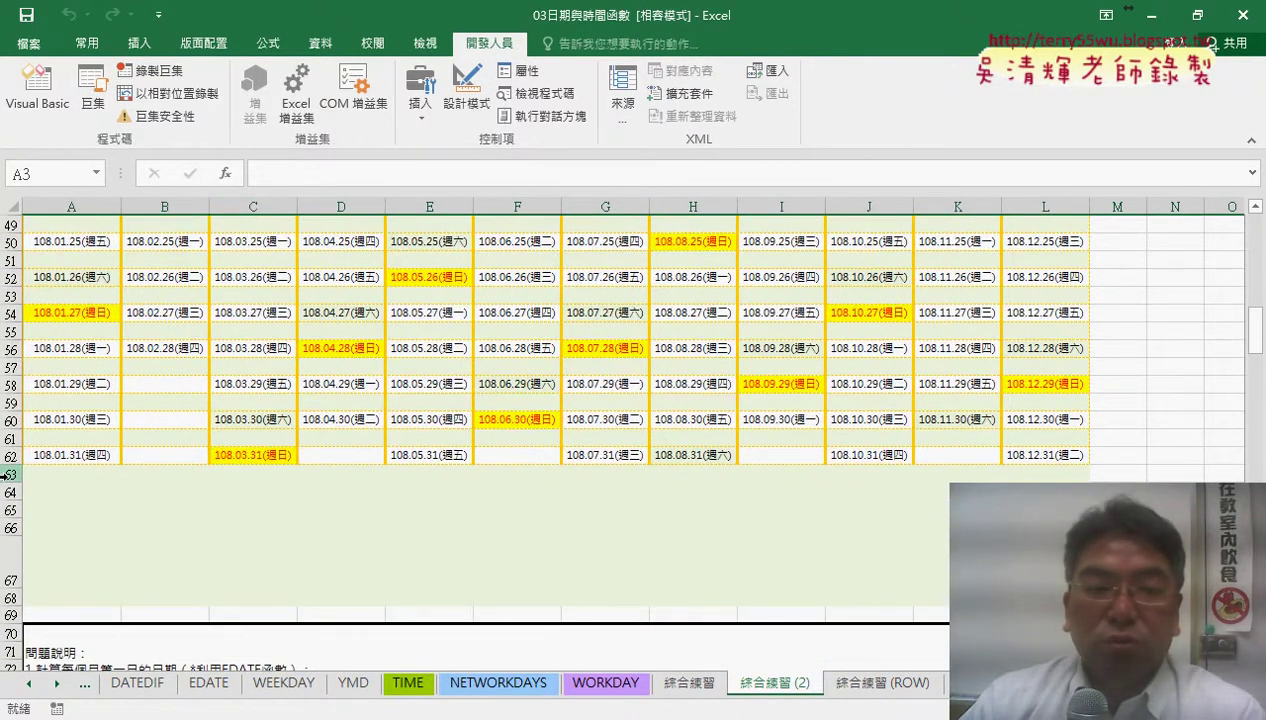
pyautogui.moveTo(8, 475); pyautogui.dragTo(8, 477)
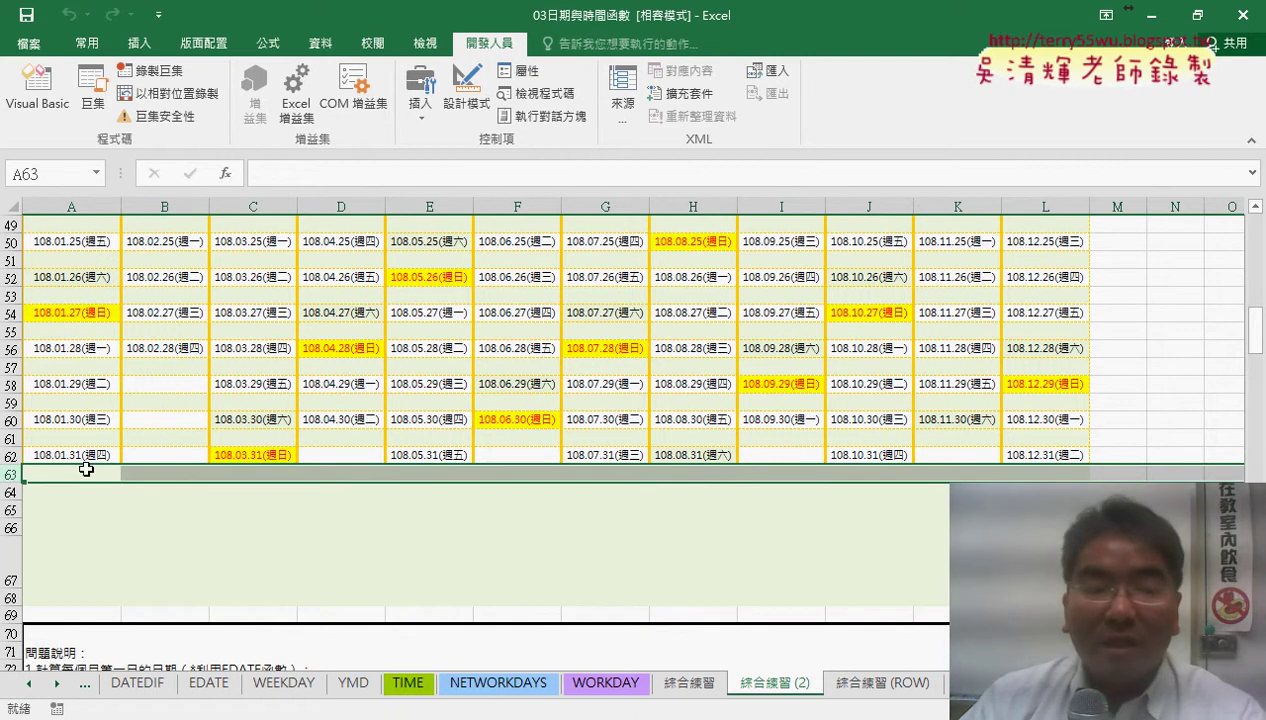
# - Show the row options for rows 63 and 62, cancelling each without deleting
pyautogui.rightClick(86, 469)
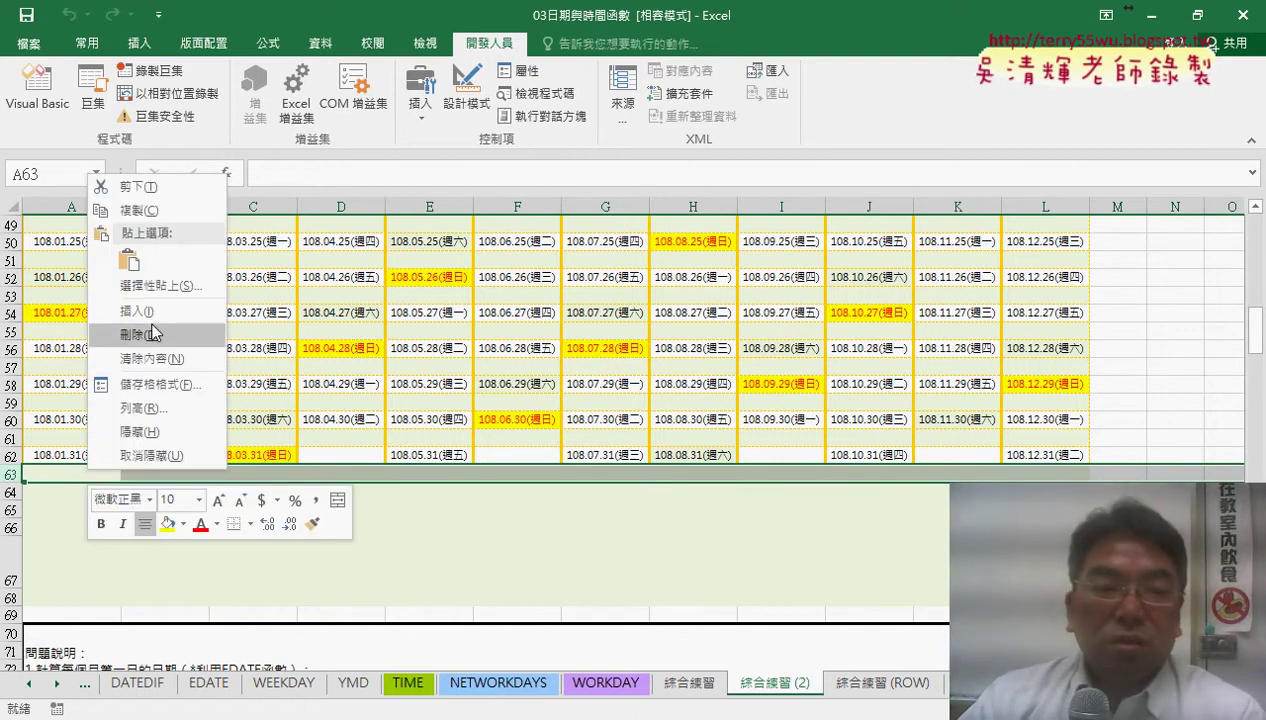
pyautogui.click(11, 462)
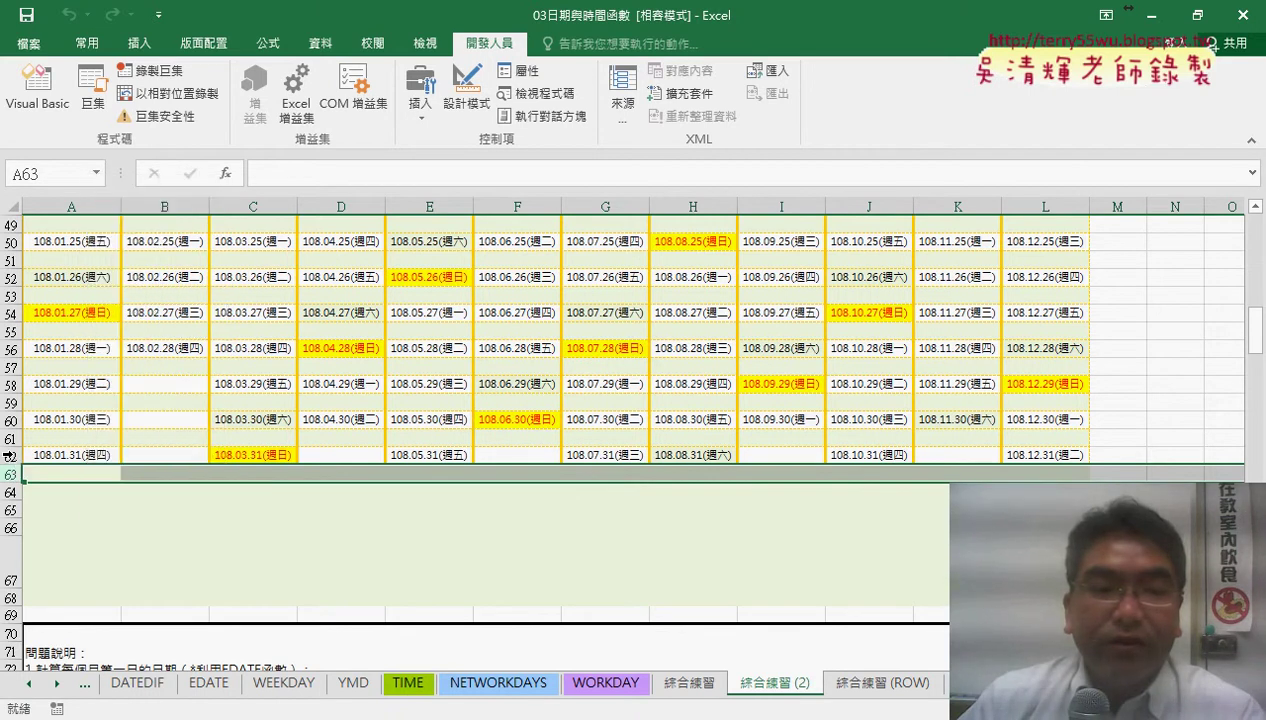
pyautogui.click(8, 455)
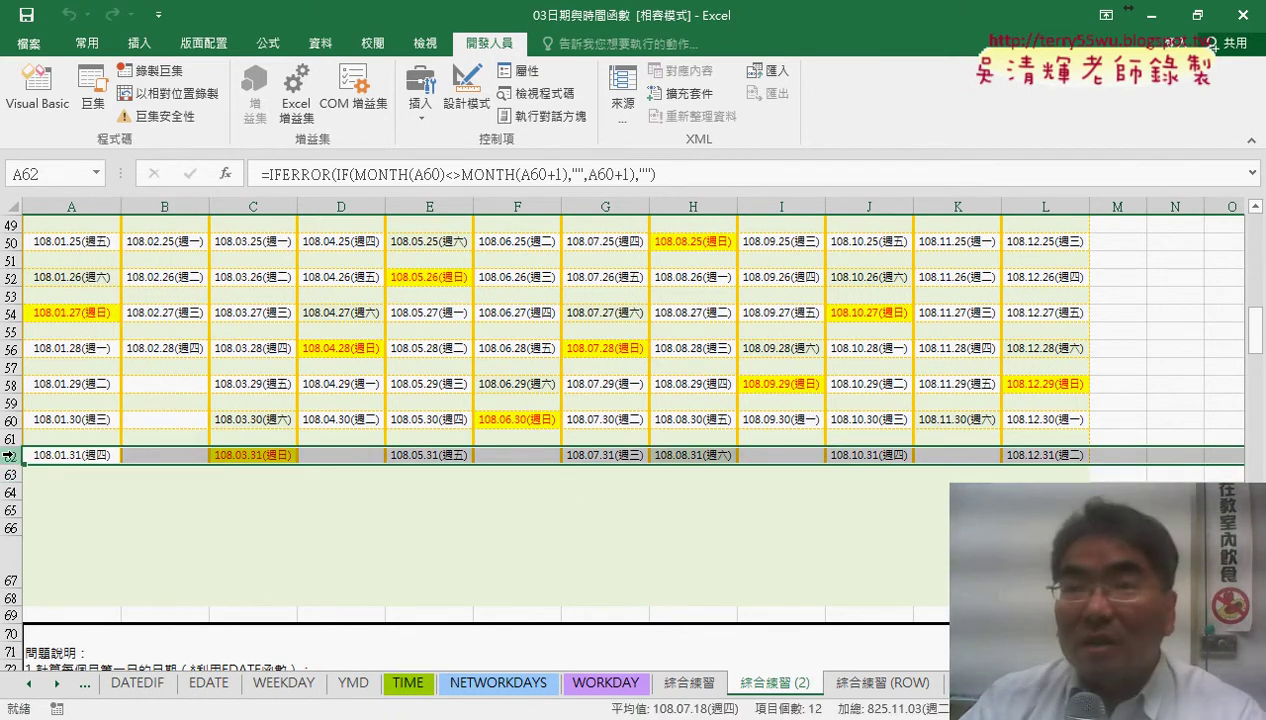
pyautogui.rightClick(69, 455)
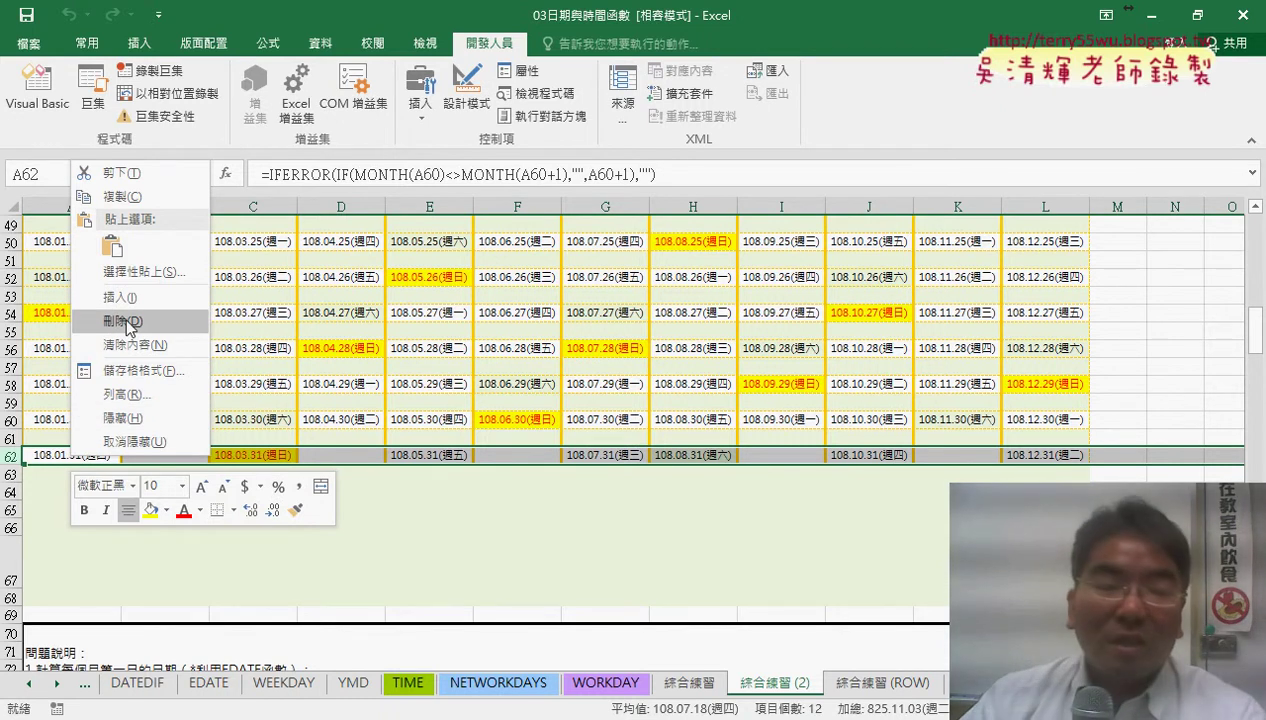
pyautogui.click(8, 476)
pyautogui.click(8, 476)
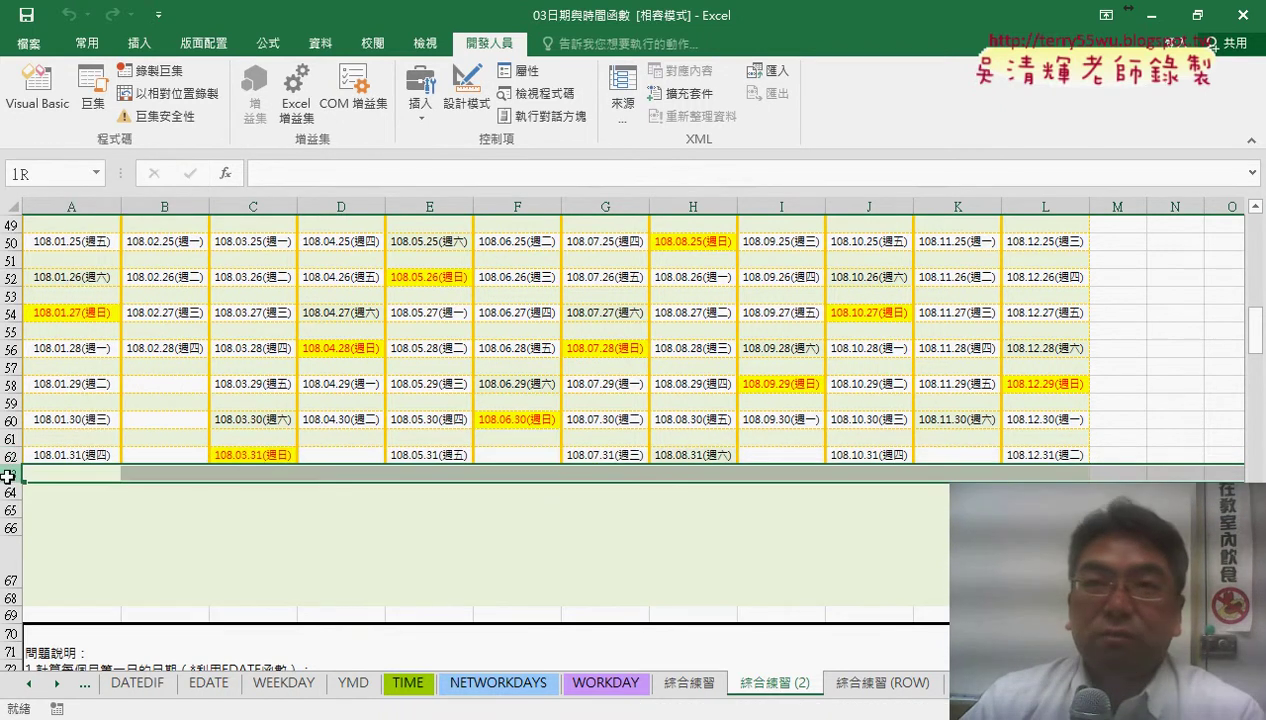
# - Select blank rows 61, 59 and 63 in turn, then scroll back to the top
pyautogui.click(8, 438)
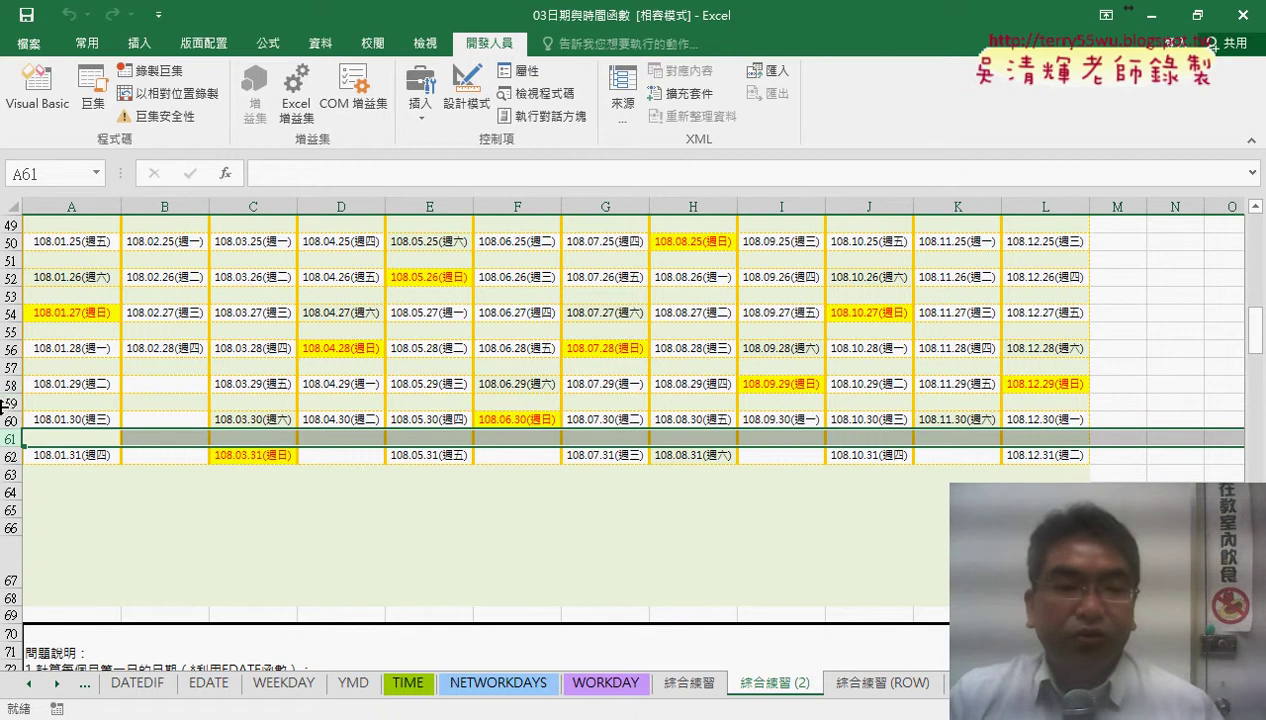
pyautogui.click(8, 402)
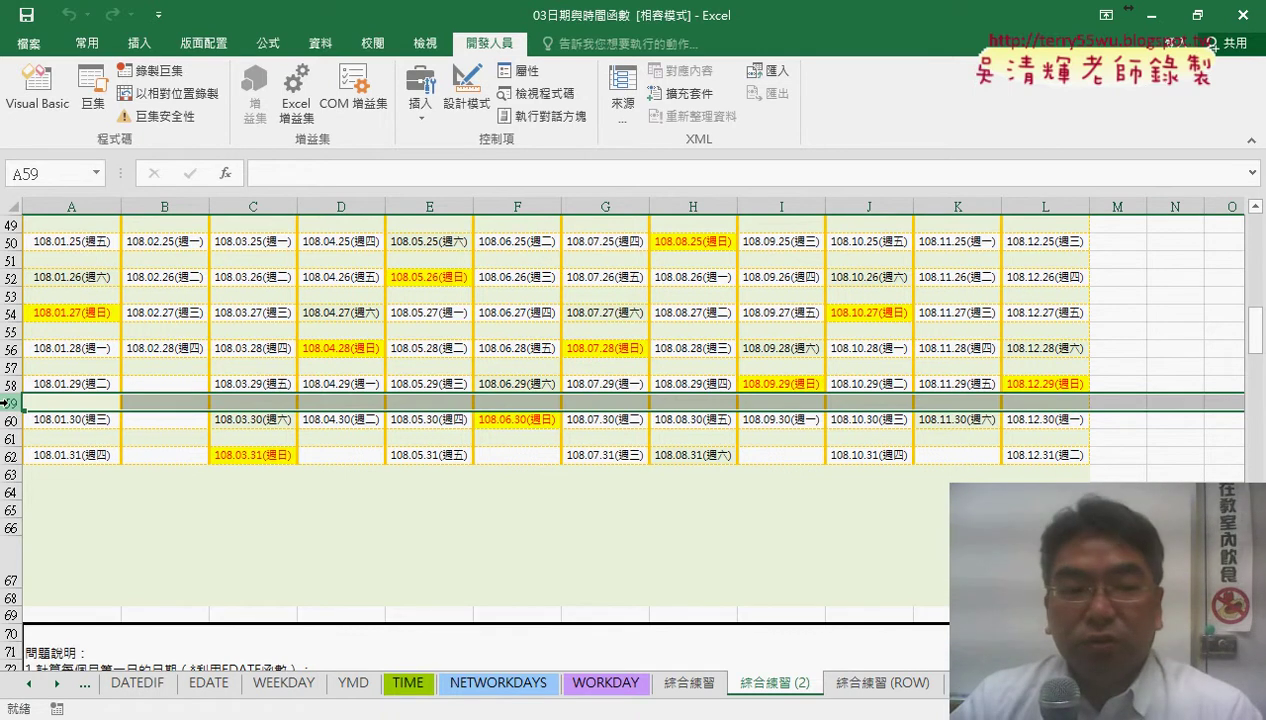
pyautogui.click(7, 474)
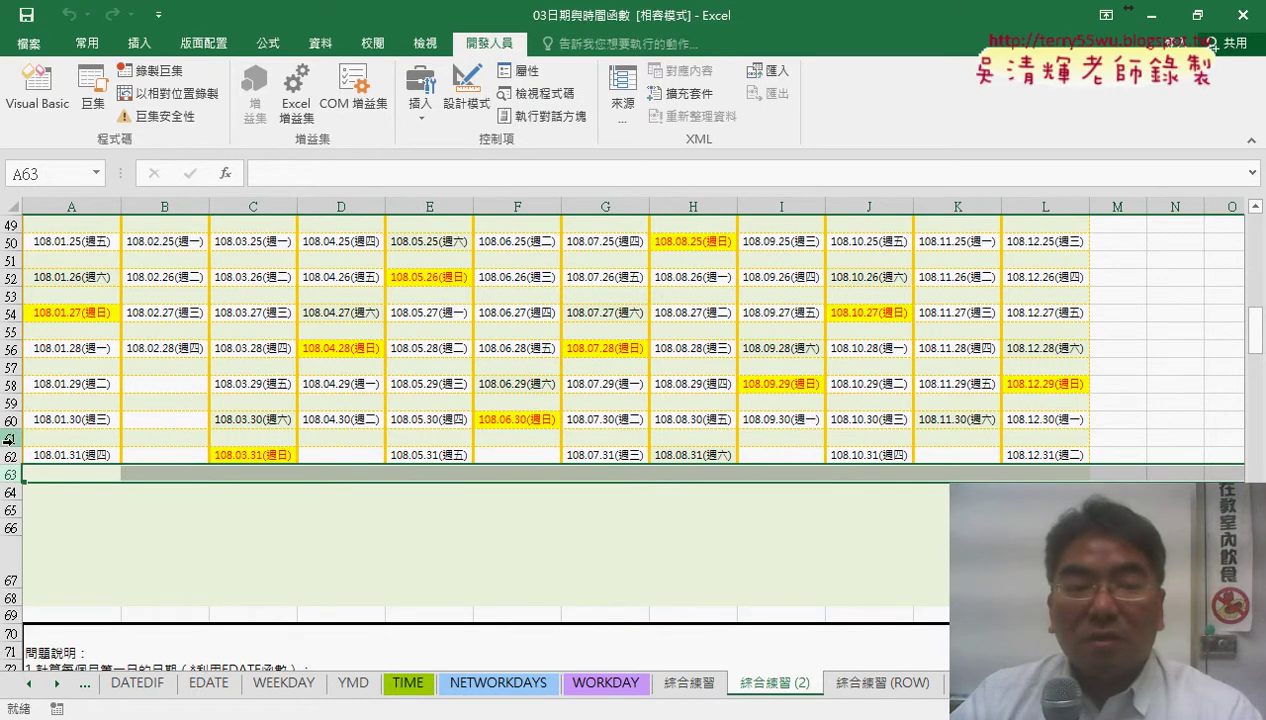
pyautogui.click(8, 438)
pyautogui.click(12, 401)
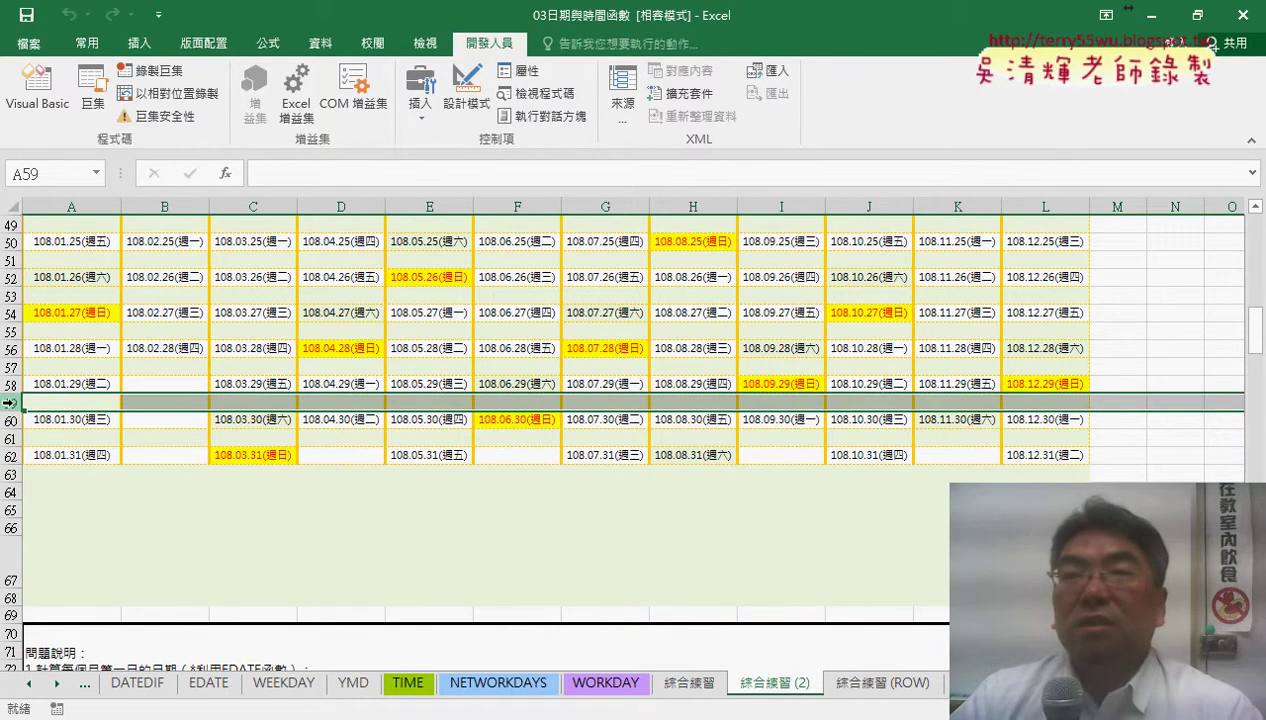
pyautogui.scroll(4, 12, 348)
pyautogui.scroll(7, 12, 348)
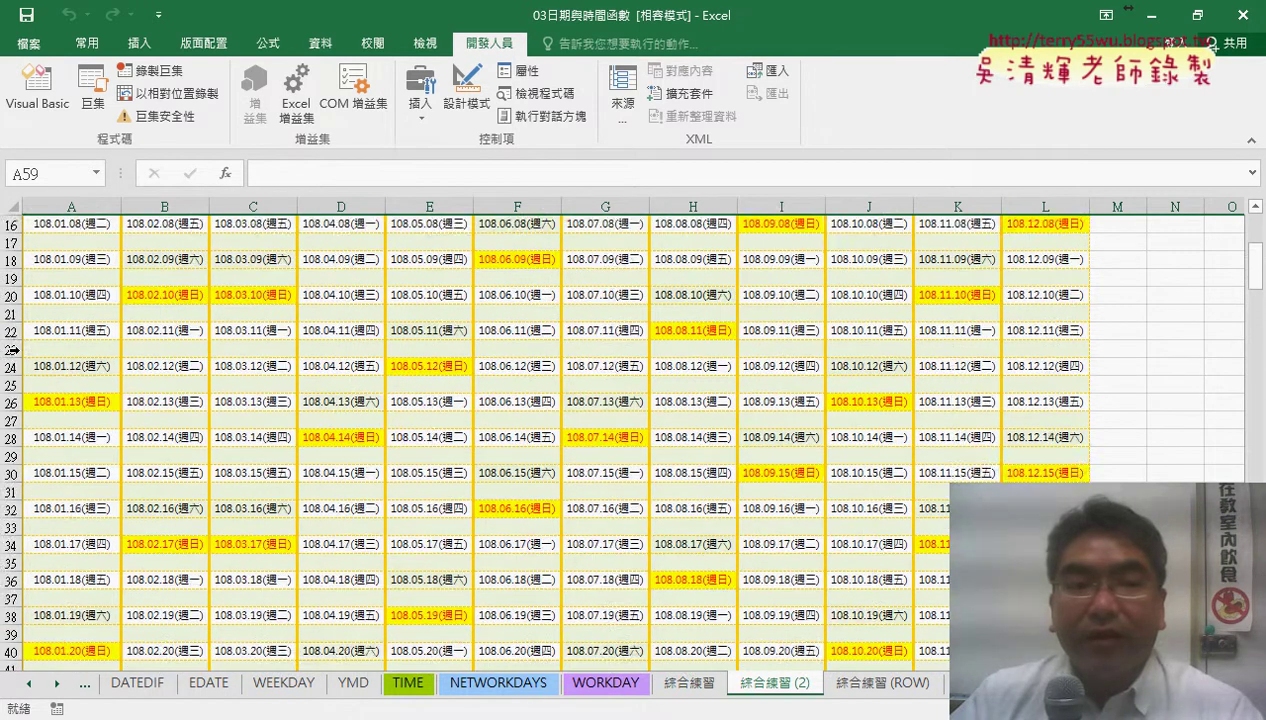
pyautogui.scroll(5, 12, 348)
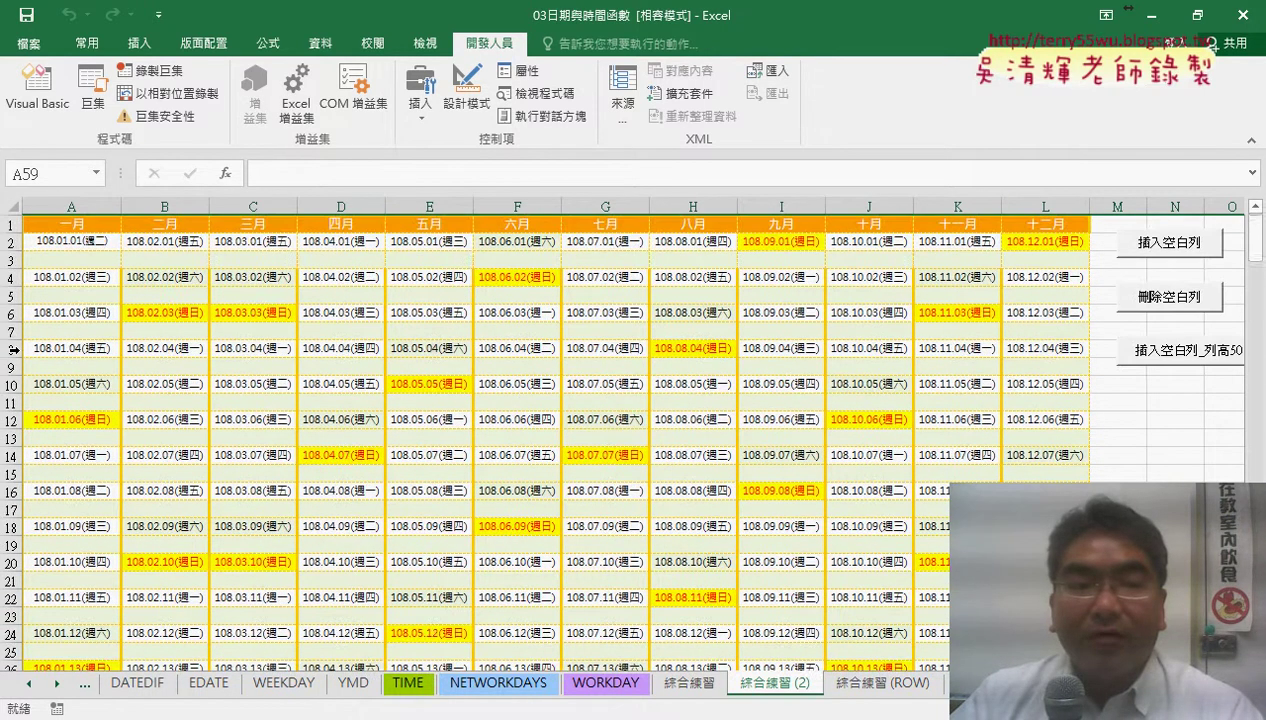
# - Open the 刪除空白列 code and highlight its name and the loop's start row 61
pyautogui.click(12, 260)
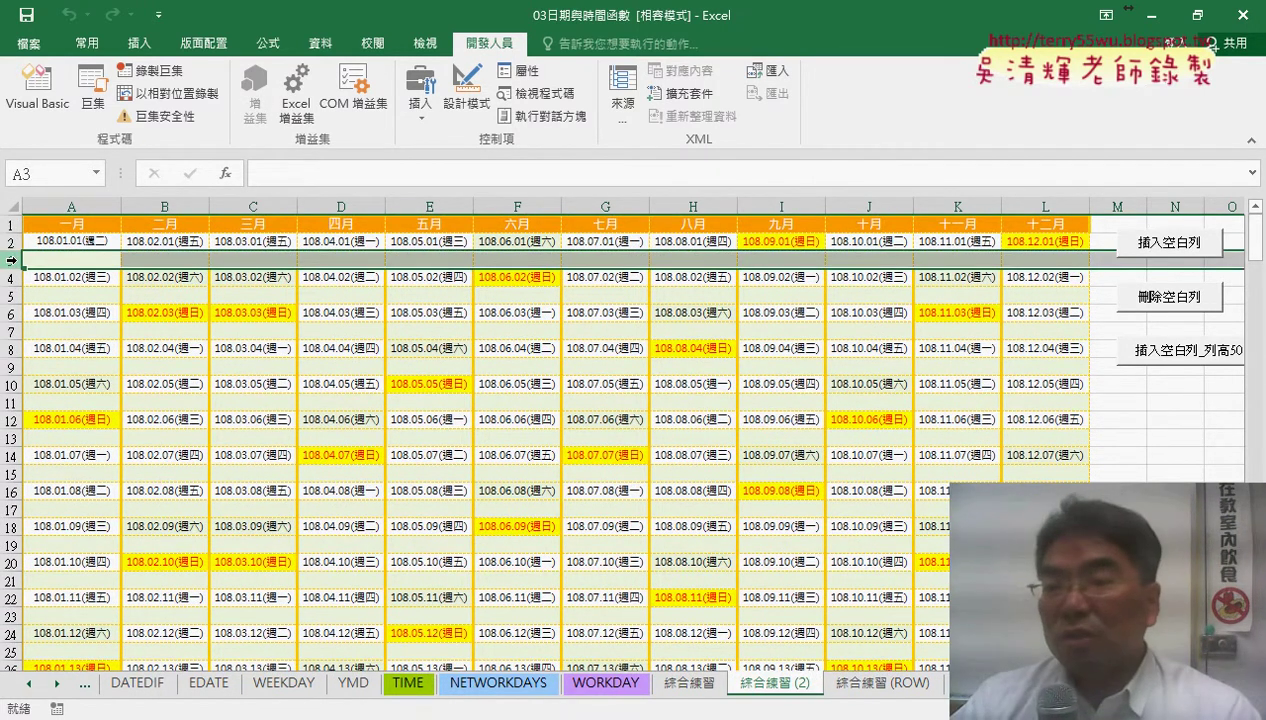
pyautogui.rightClick(1176, 304)
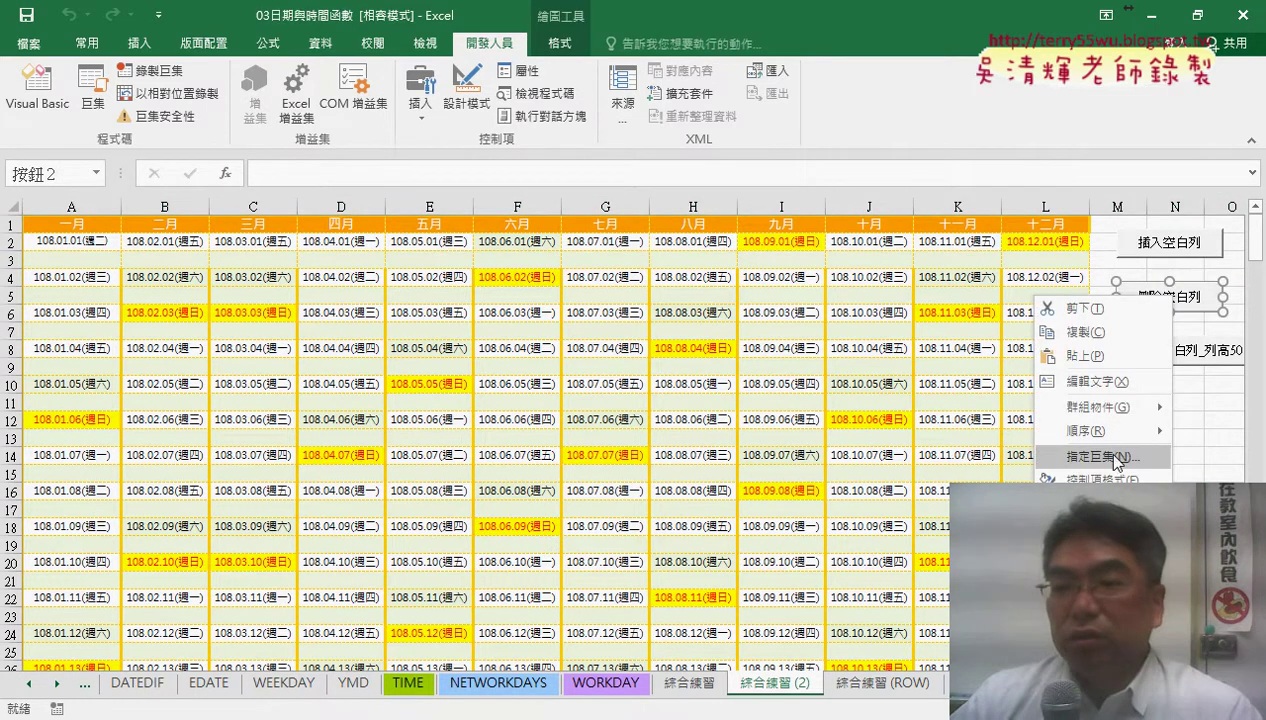
pyautogui.click(1100, 456)
pyautogui.click(1204, 307)
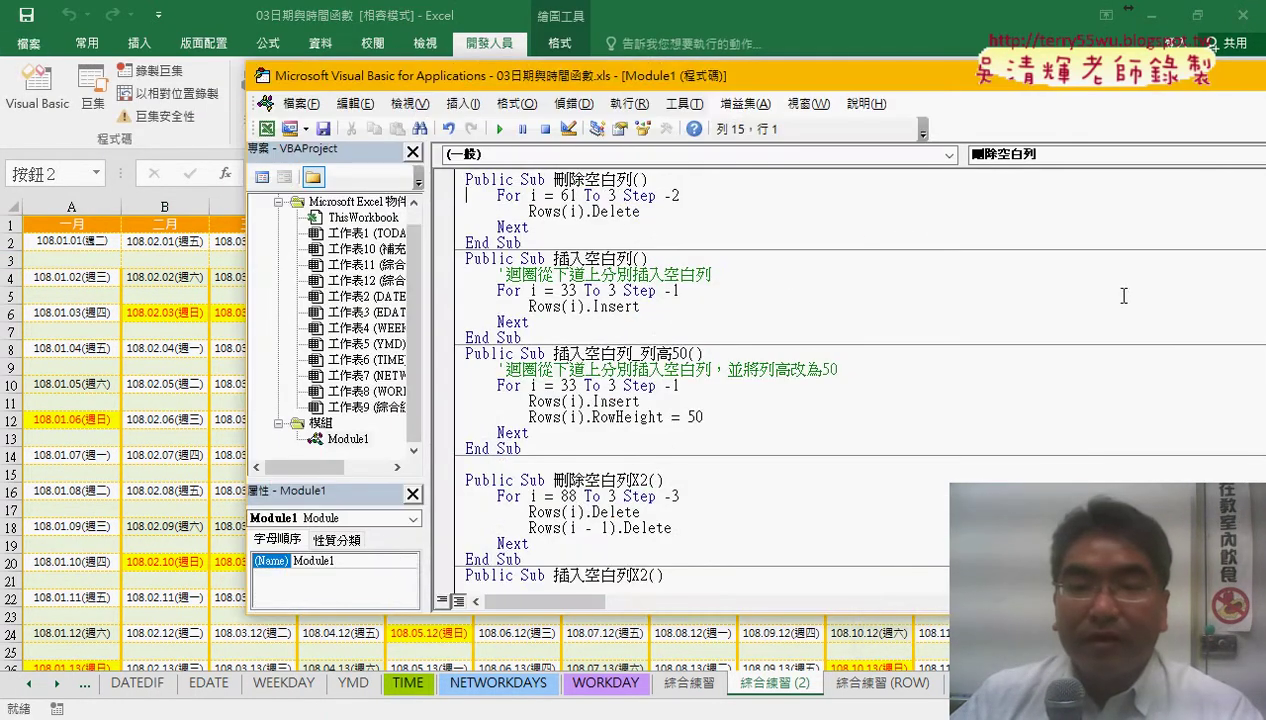
pyautogui.moveTo(553, 180); pyautogui.dragTo(631, 180)
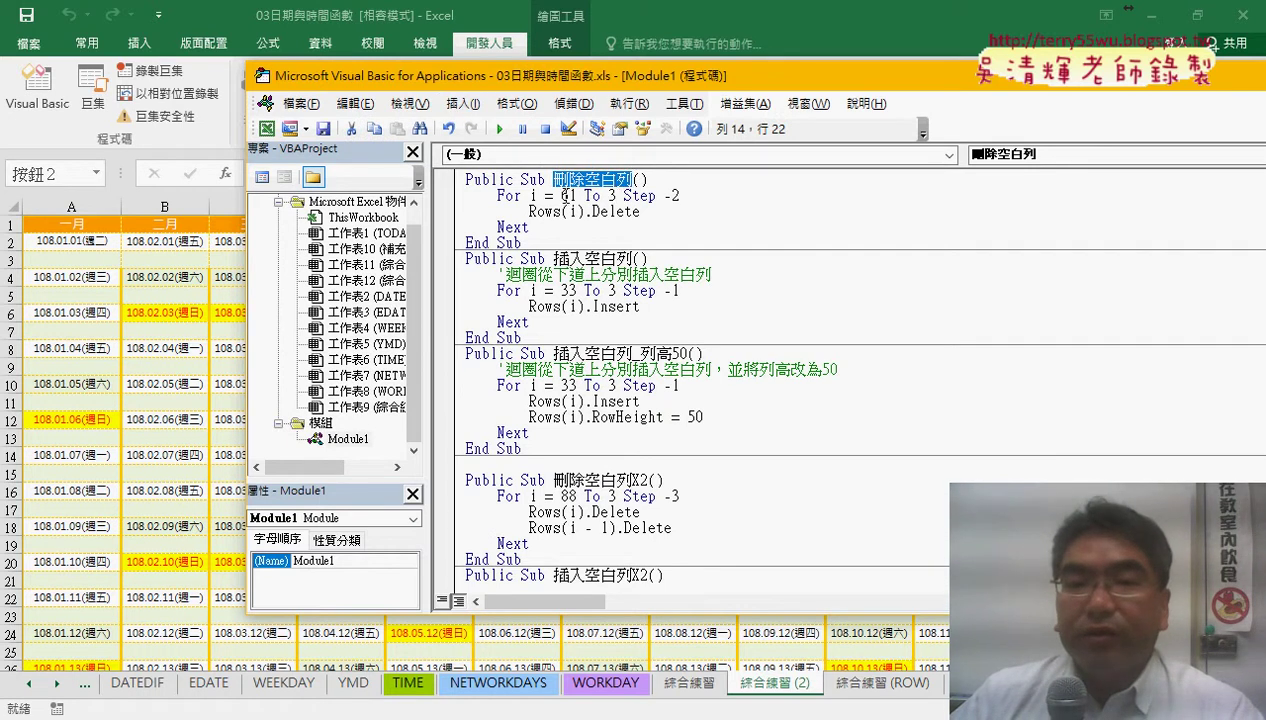
pyautogui.doubleClick(566, 196)
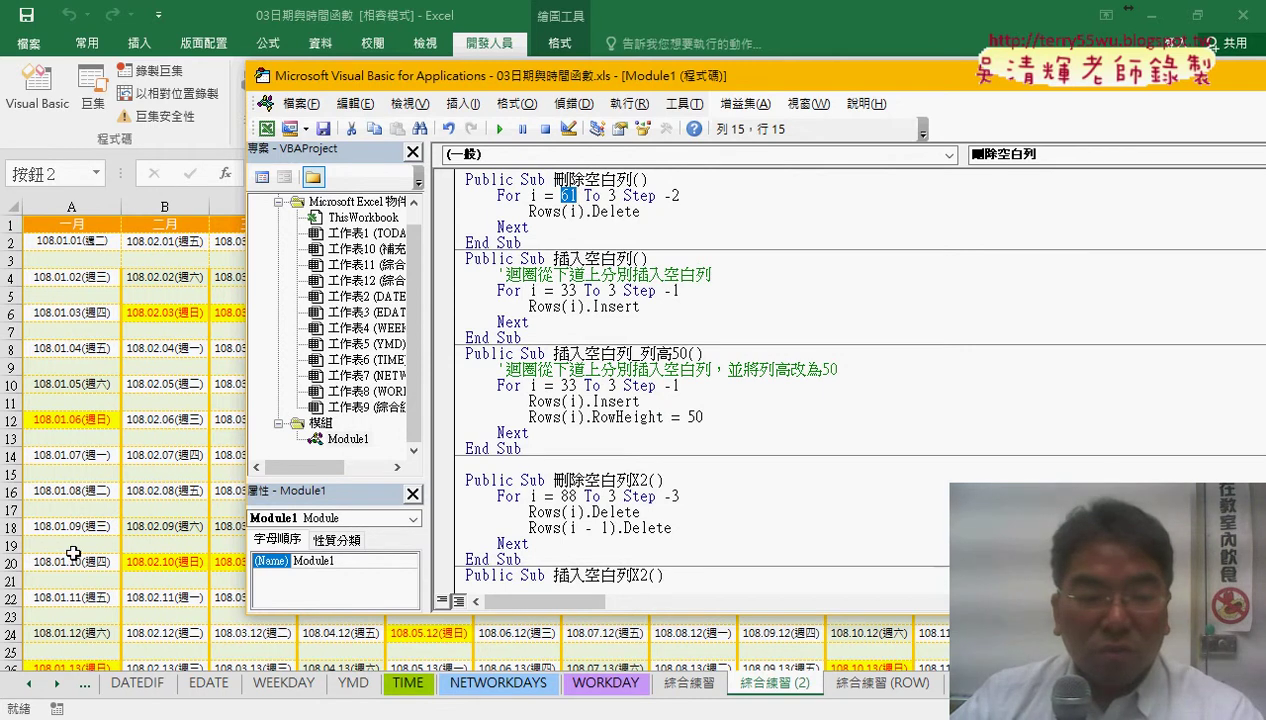
# - Delete the extra empty row 63 on the sheet, then return to the macro code
pyautogui.hotkey('alt', 'F11')
pyautogui.scroll(-9, 93, 480)
pyautogui.scroll(-6, 93, 520)
pyautogui.scroll(-4, 100, 541)
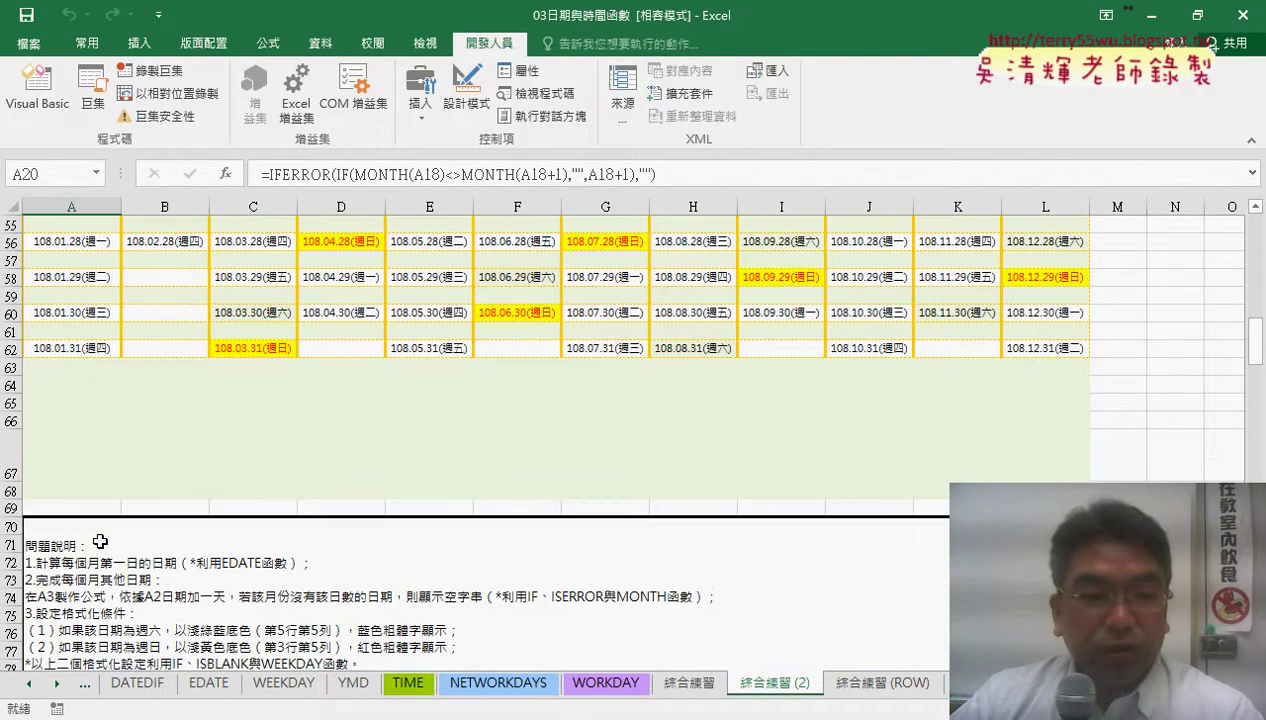
pyautogui.click(12, 330)
pyautogui.click(9, 366)
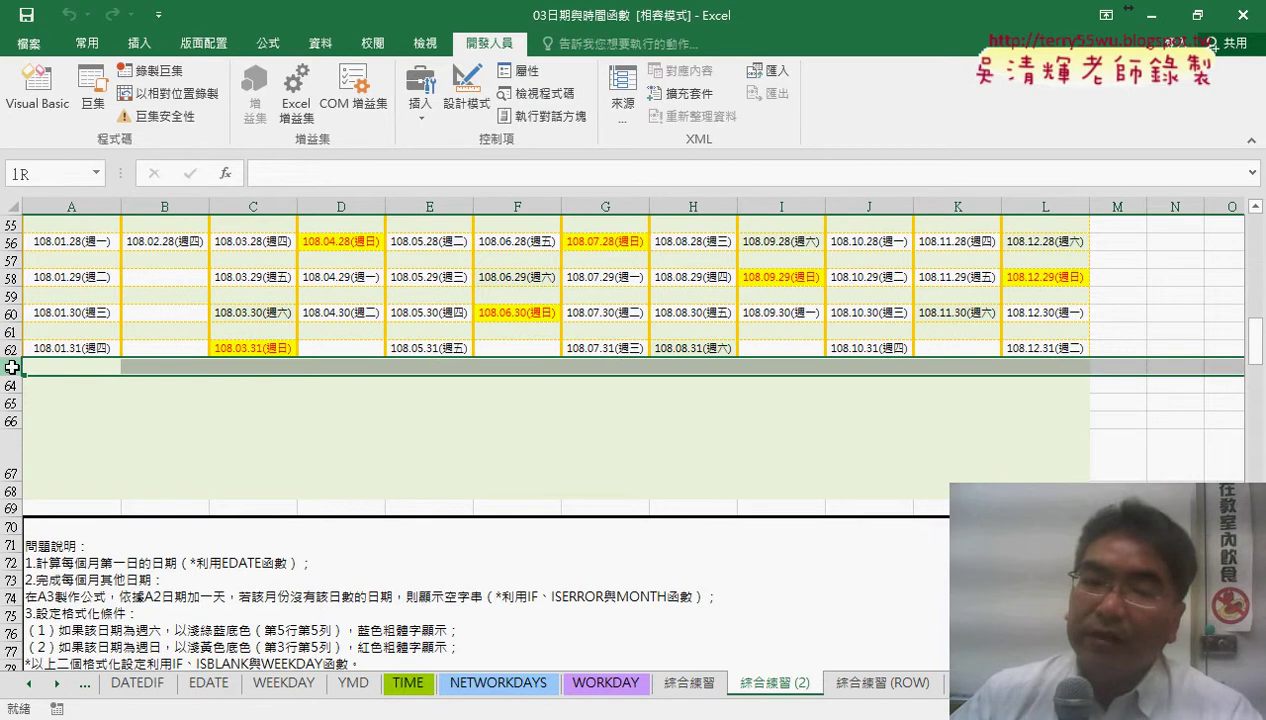
pyautogui.rightClick(96, 369)
pyautogui.click(157, 531)
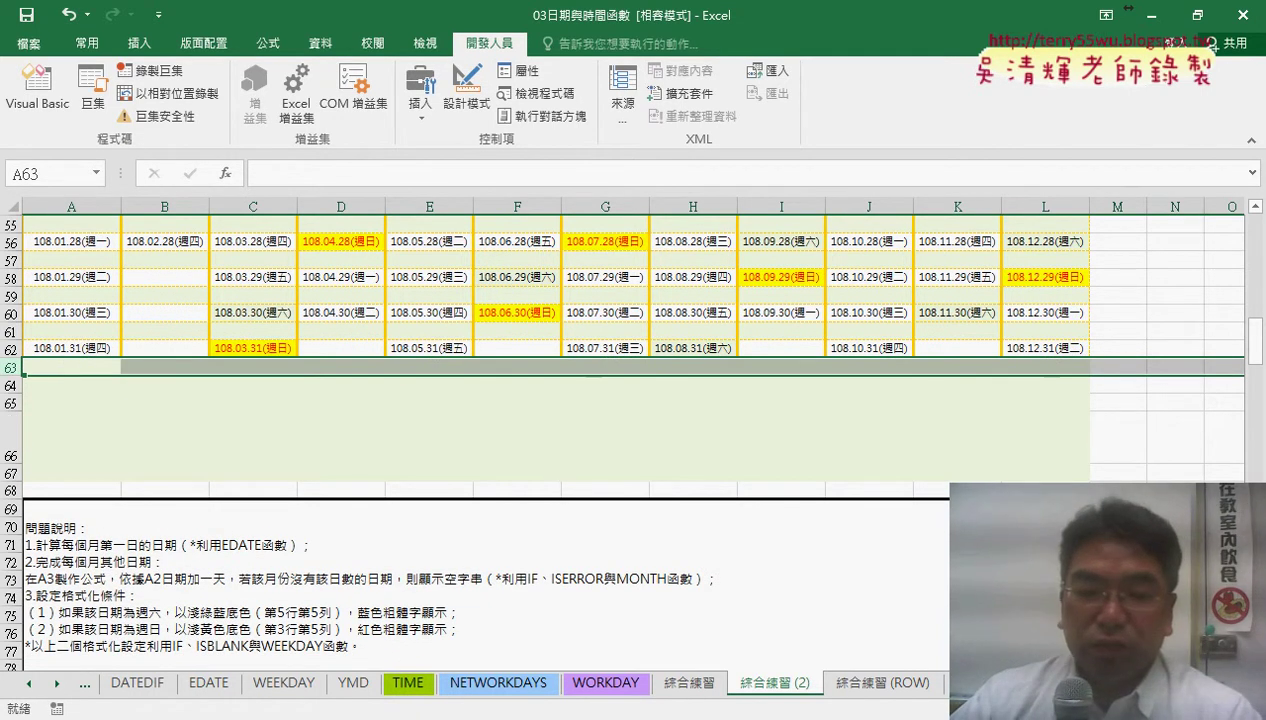
pyautogui.click(560, 600)
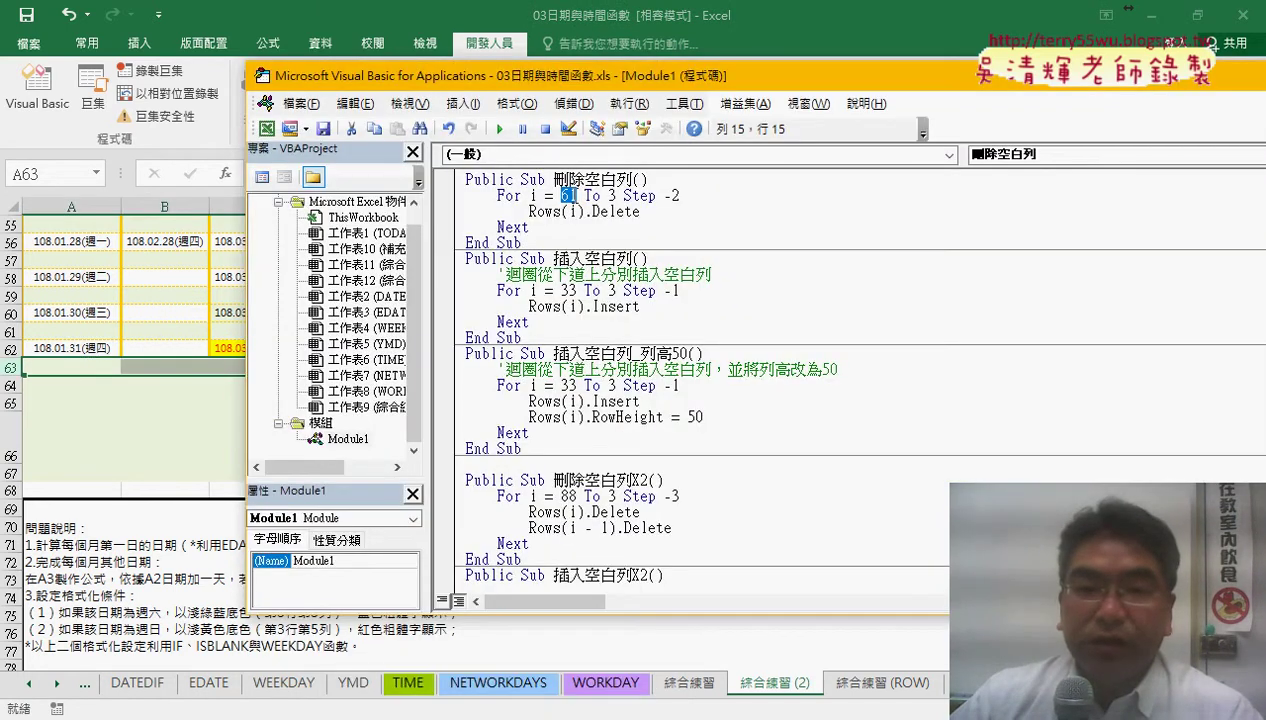
# - Change the 刪除空白列 loop to run from 63 To 3 with Step -1
pyautogui.press('BackSpace')
pyautogui.write('3')
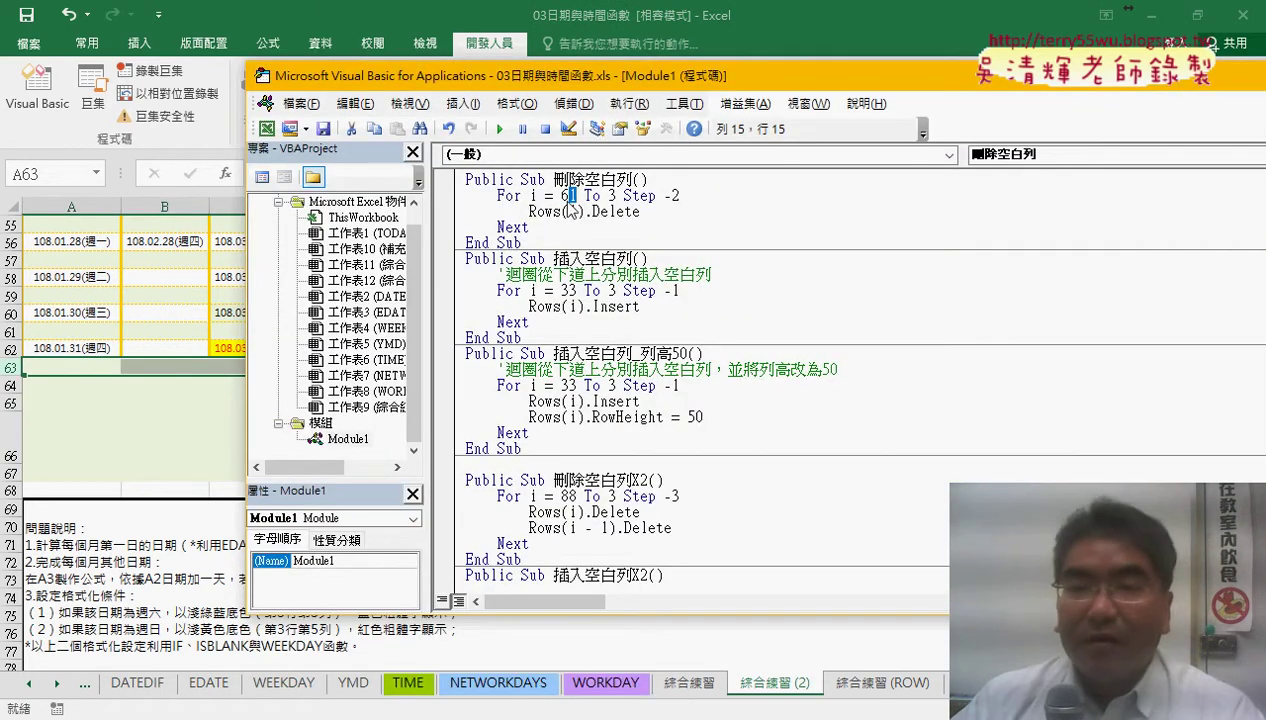
pyautogui.moveTo(681, 196)
pyautogui.mouseDown()
pyautogui.moveTo(625, 197)
pyautogui.moveTo(673, 196)
pyautogui.mouseUp()
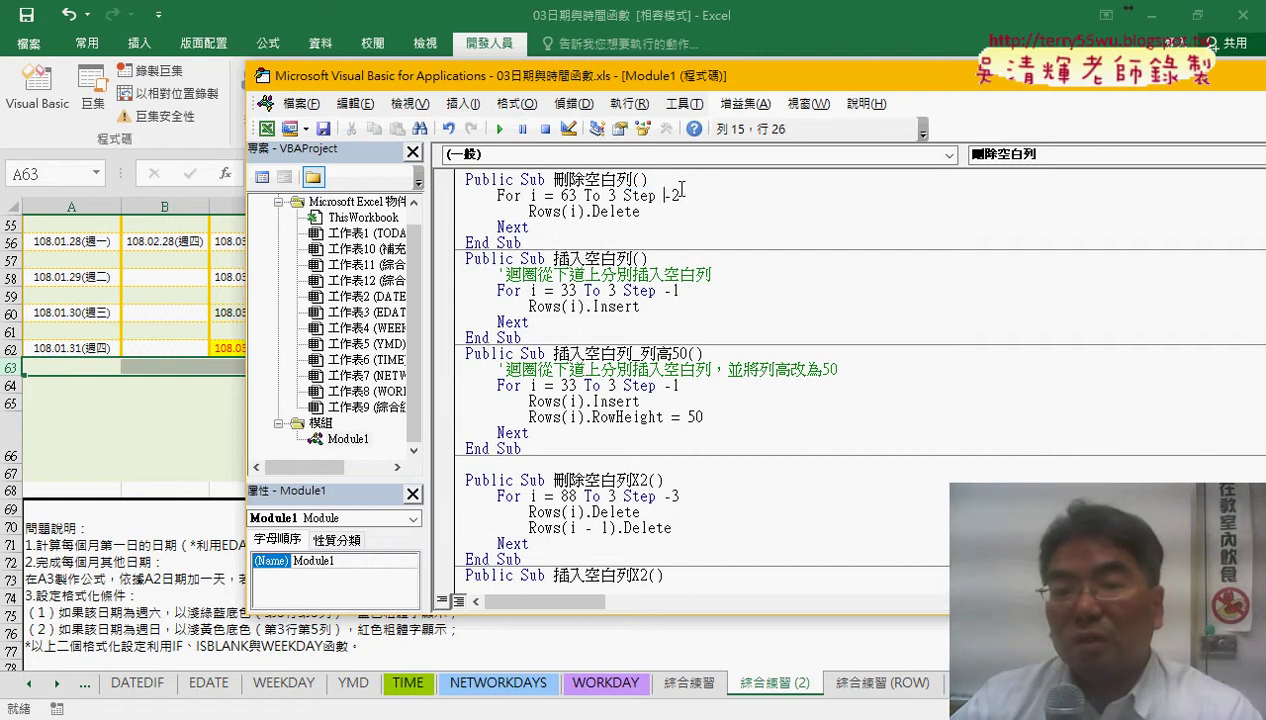
pyautogui.write('1')
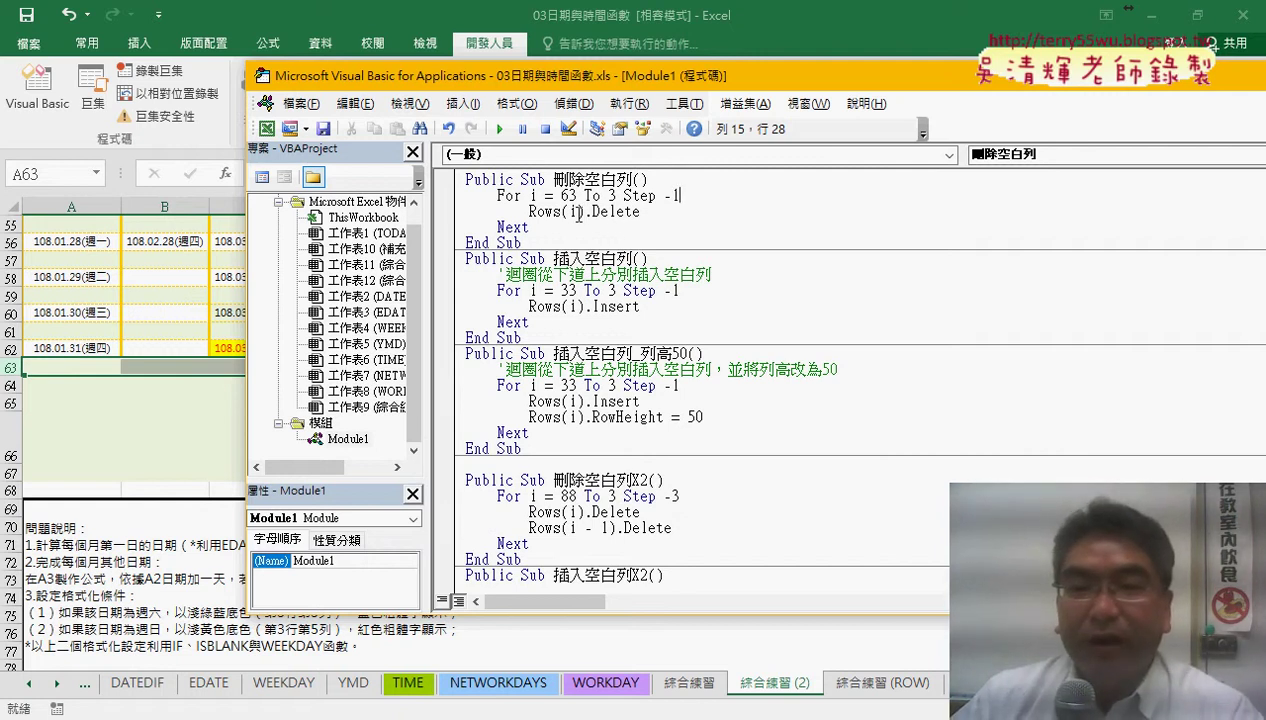
# - Run 刪除空白列 and check the sheet, now holding only row 2's dates
pyautogui.moveTo(586, 211); pyautogui.dragTo(640, 211)
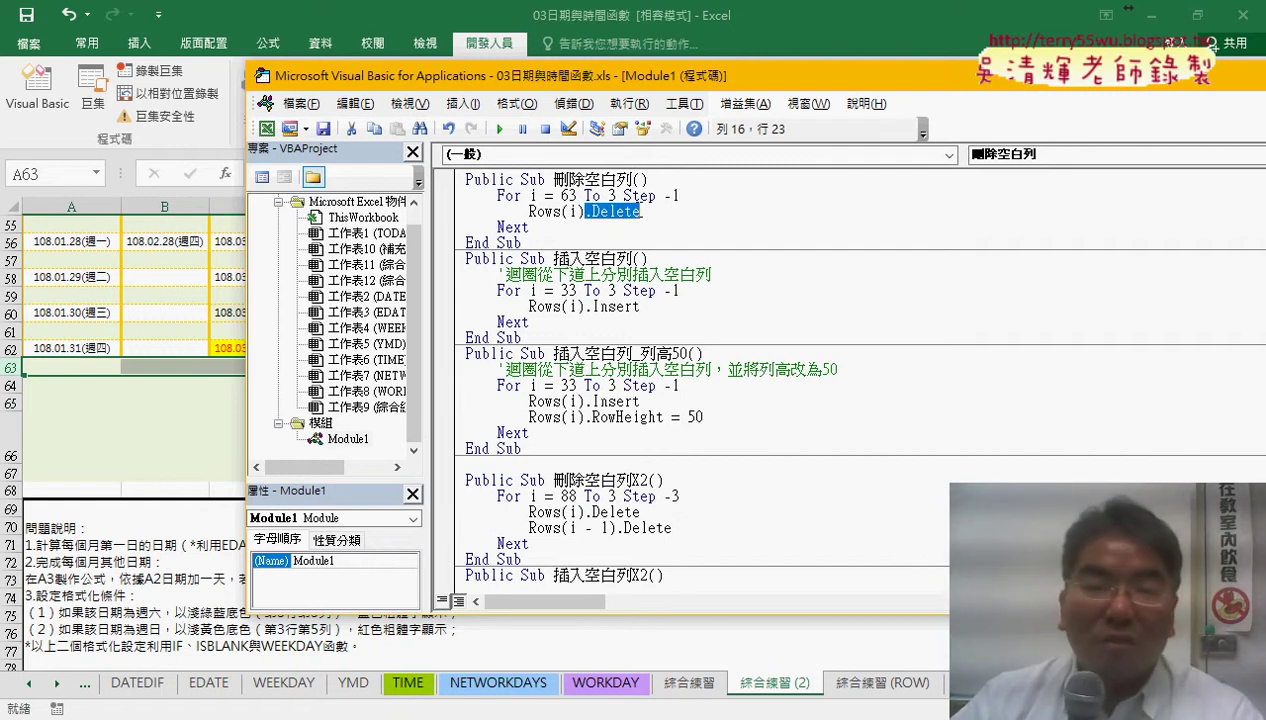
pyautogui.click(585, 211)
pyautogui.click(498, 129)
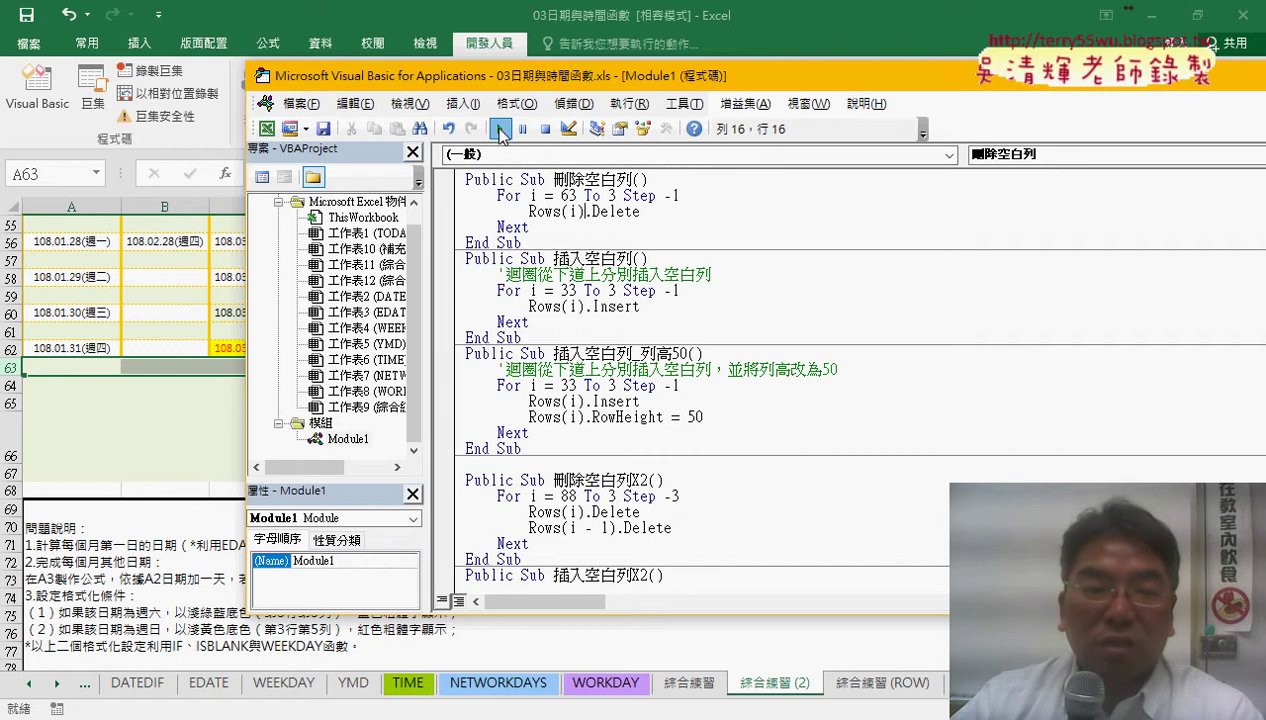
pyautogui.click(143, 291)
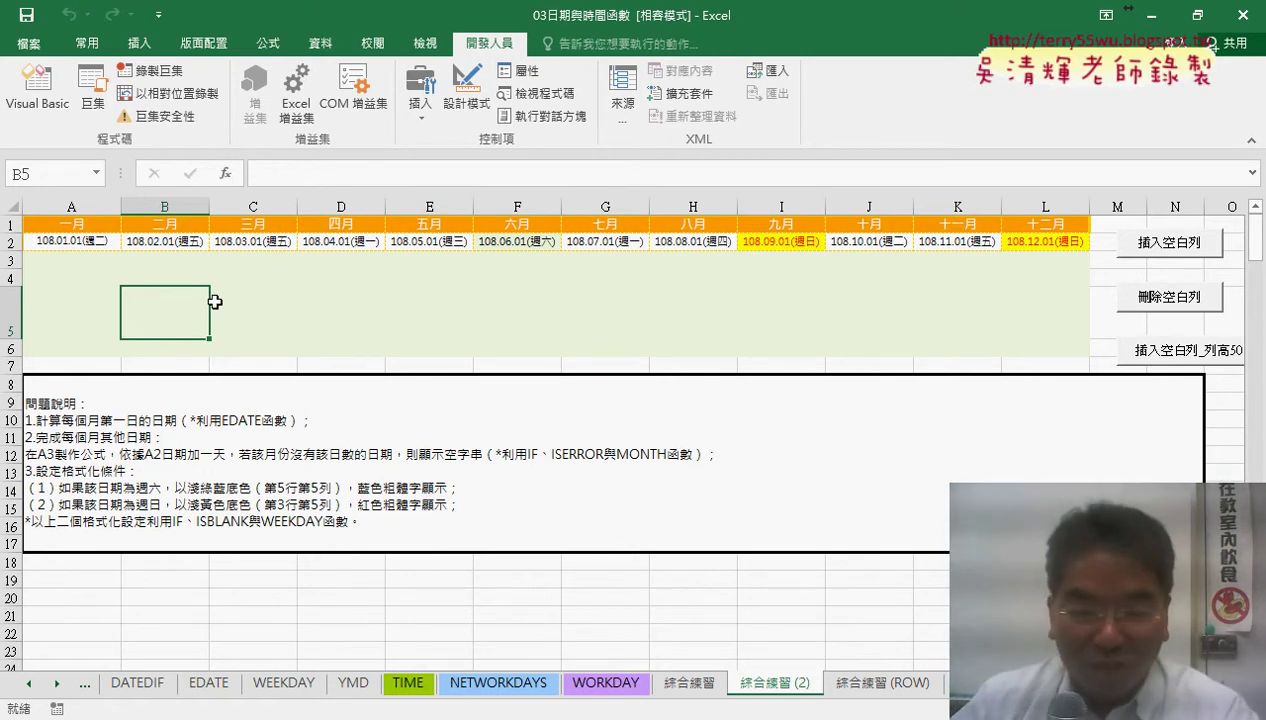
# - Edit the 刪除空白列 loop to read 'Step -2', select the macro, then go back to the sheet
pyautogui.click(461, 716)
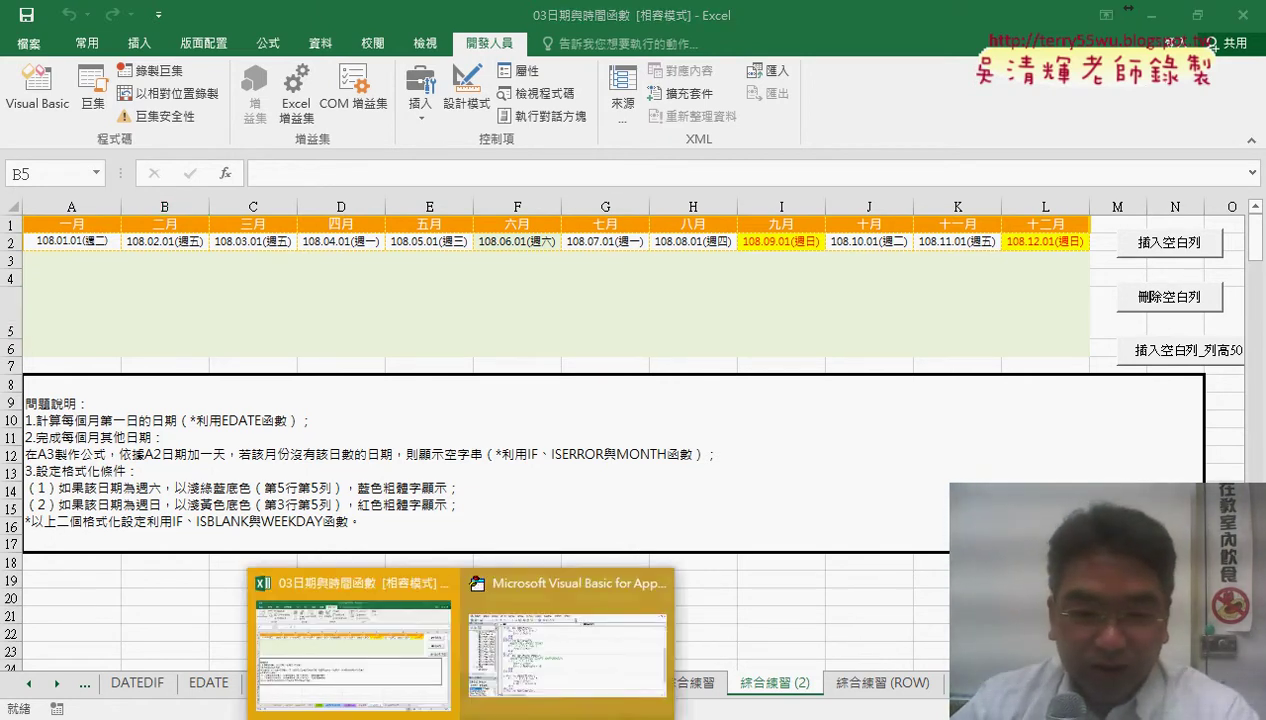
pyautogui.click(535, 646)
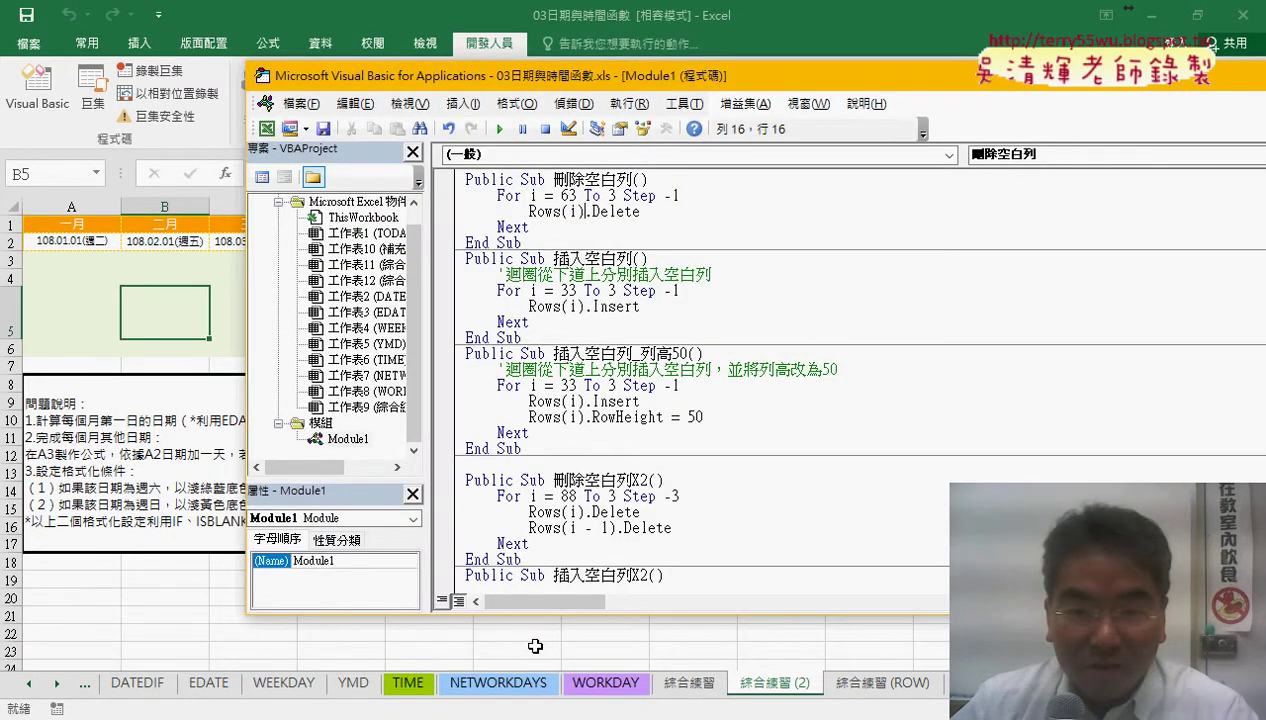
pyautogui.click(677, 196)
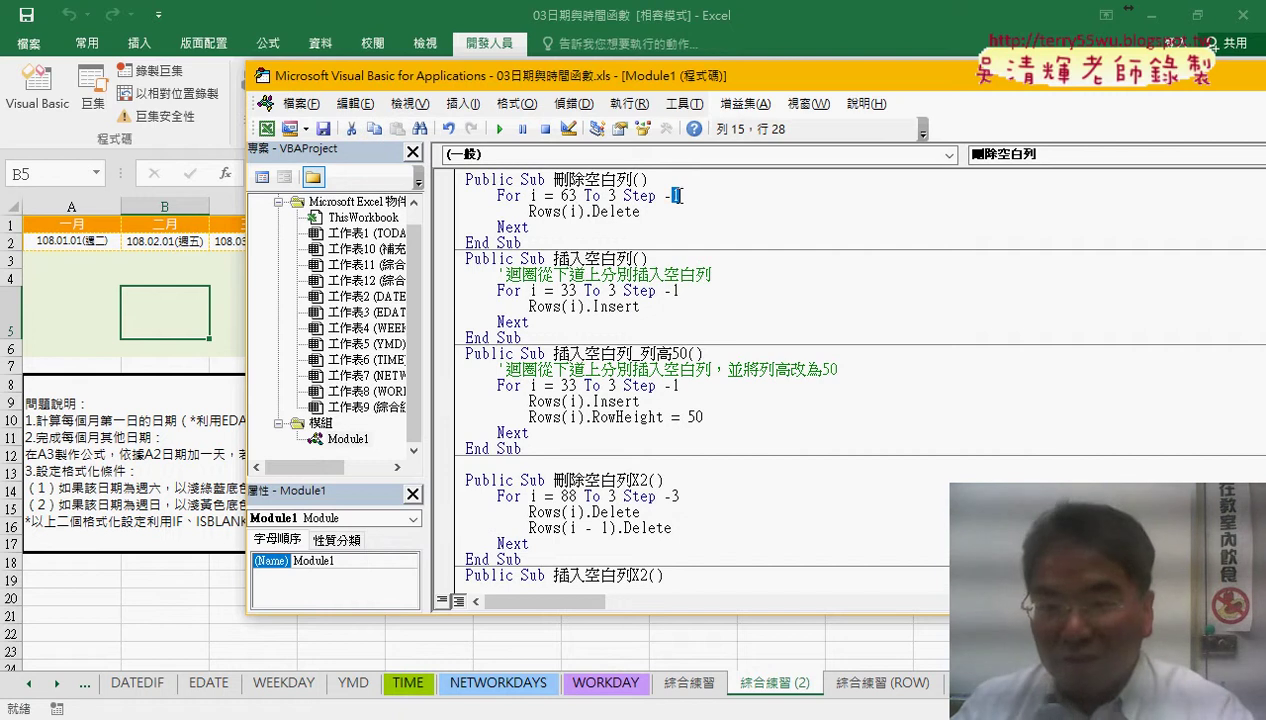
pyautogui.write('2')
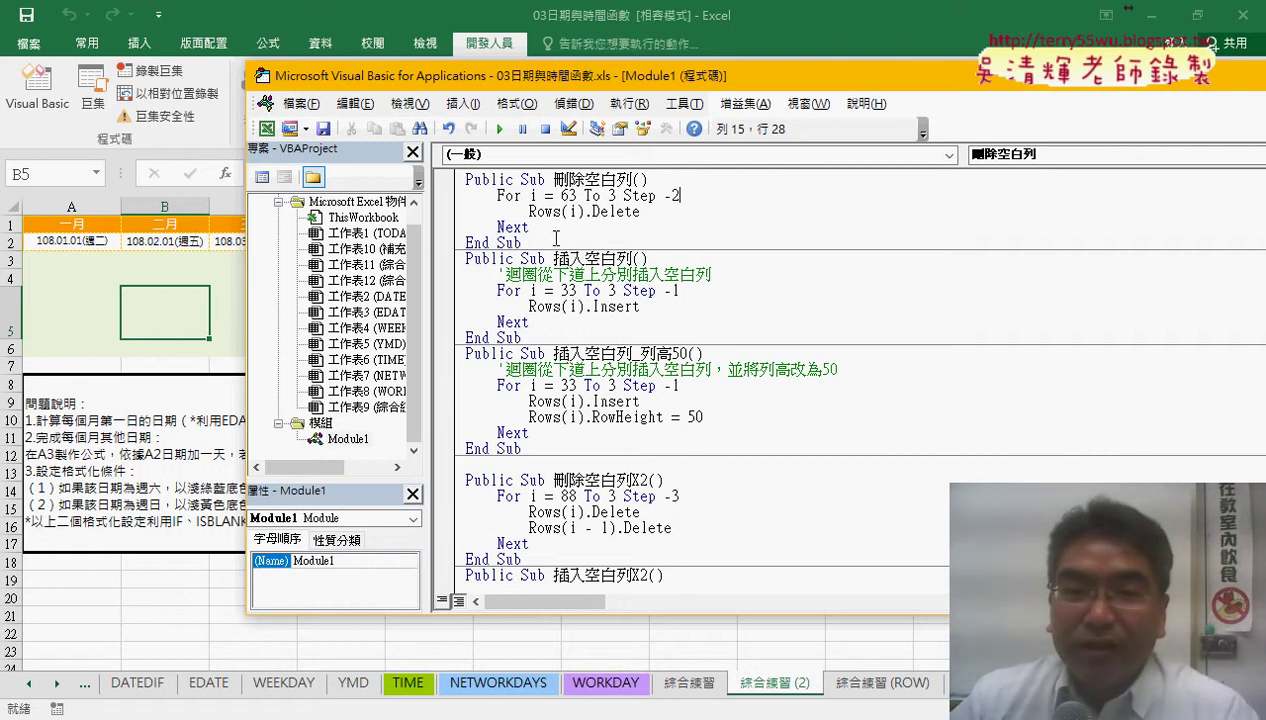
pyautogui.moveTo(539, 244); pyautogui.dragTo(463, 180)
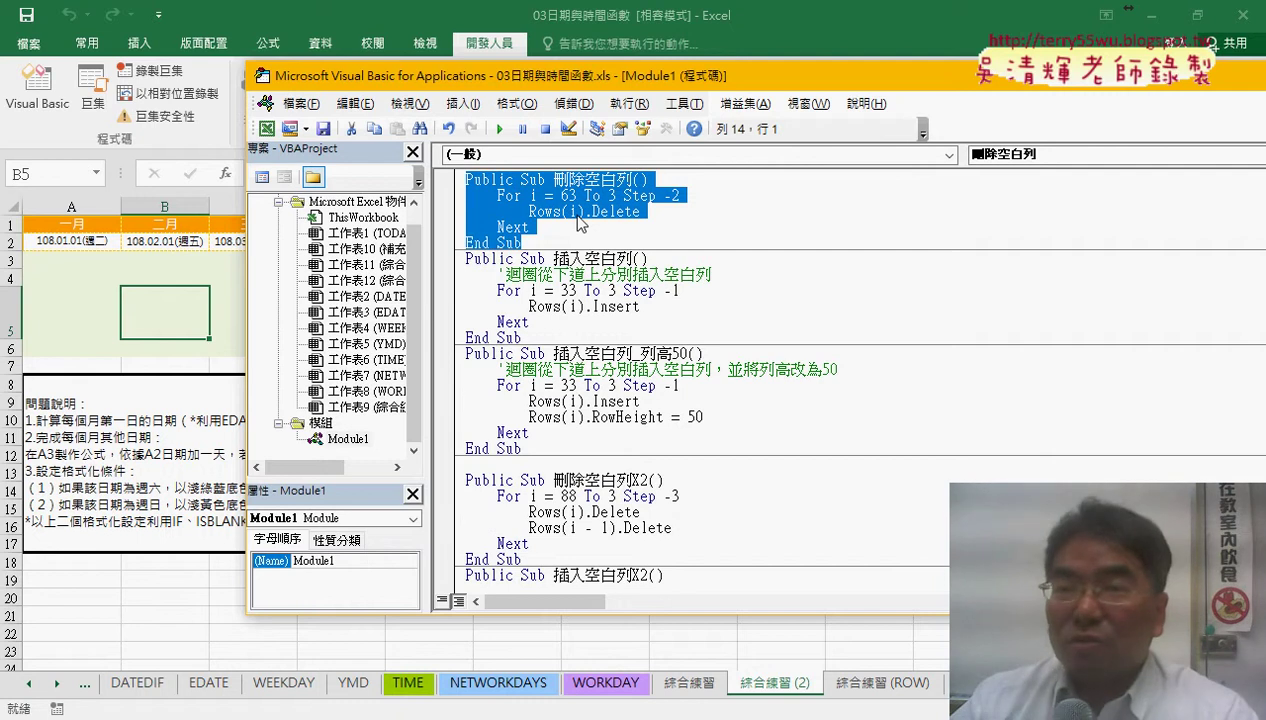
pyautogui.click(226, 290)
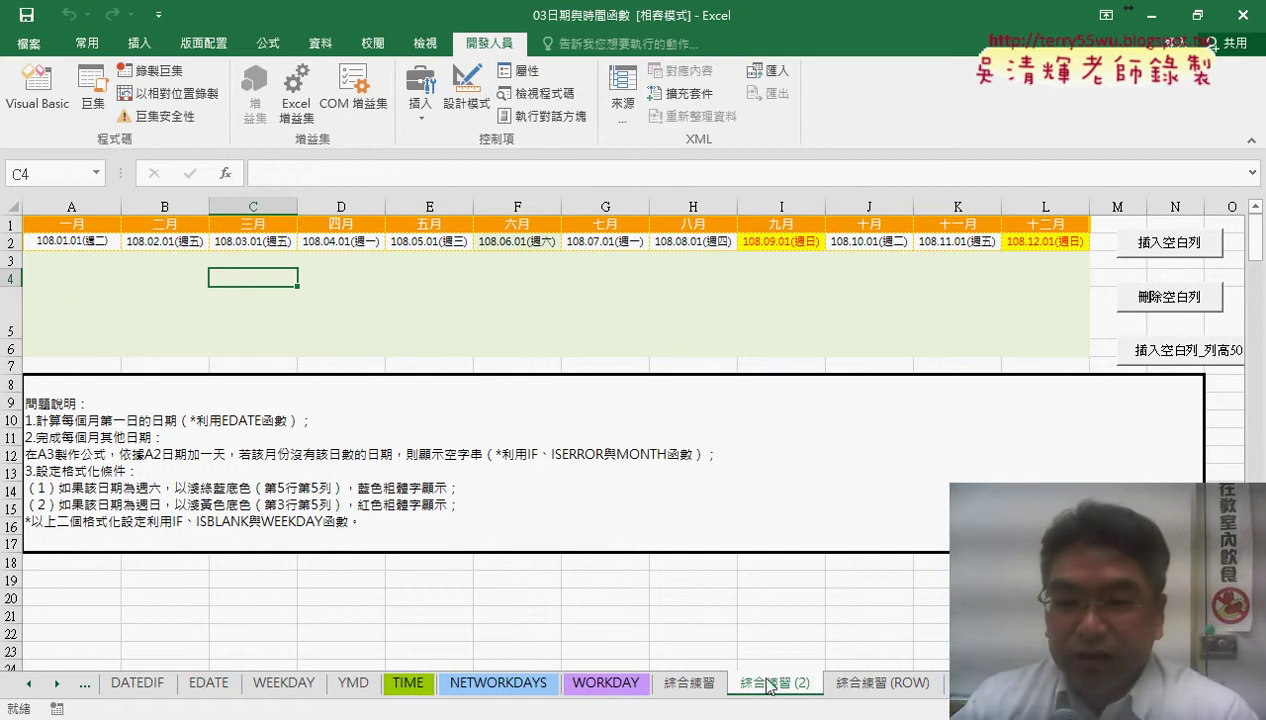
# - Ctrl-drag the 綜合練習 tab to create 綜合練習 (3), then delete the 綜合練習 (2) sheet
pyautogui.click(690, 683)
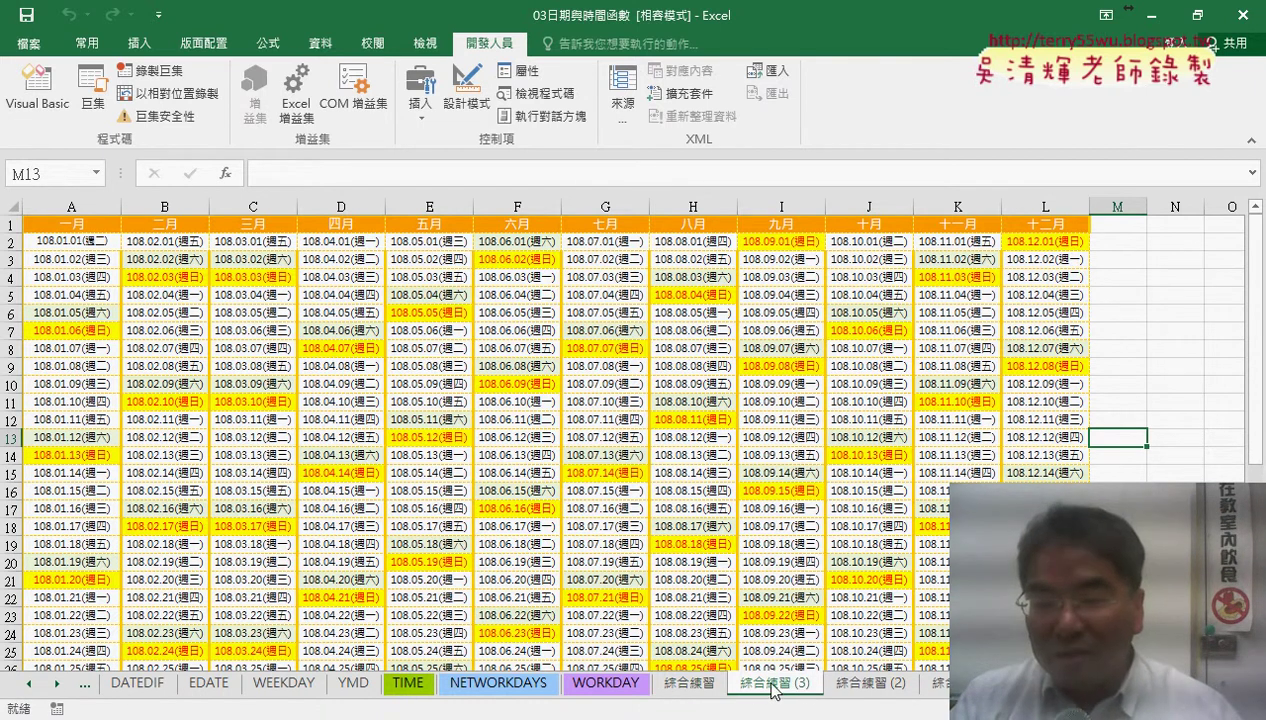
pyautogui.moveTo(750, 690); pyautogui.dragTo(870, 698)
pyautogui.rightClick(870, 684)
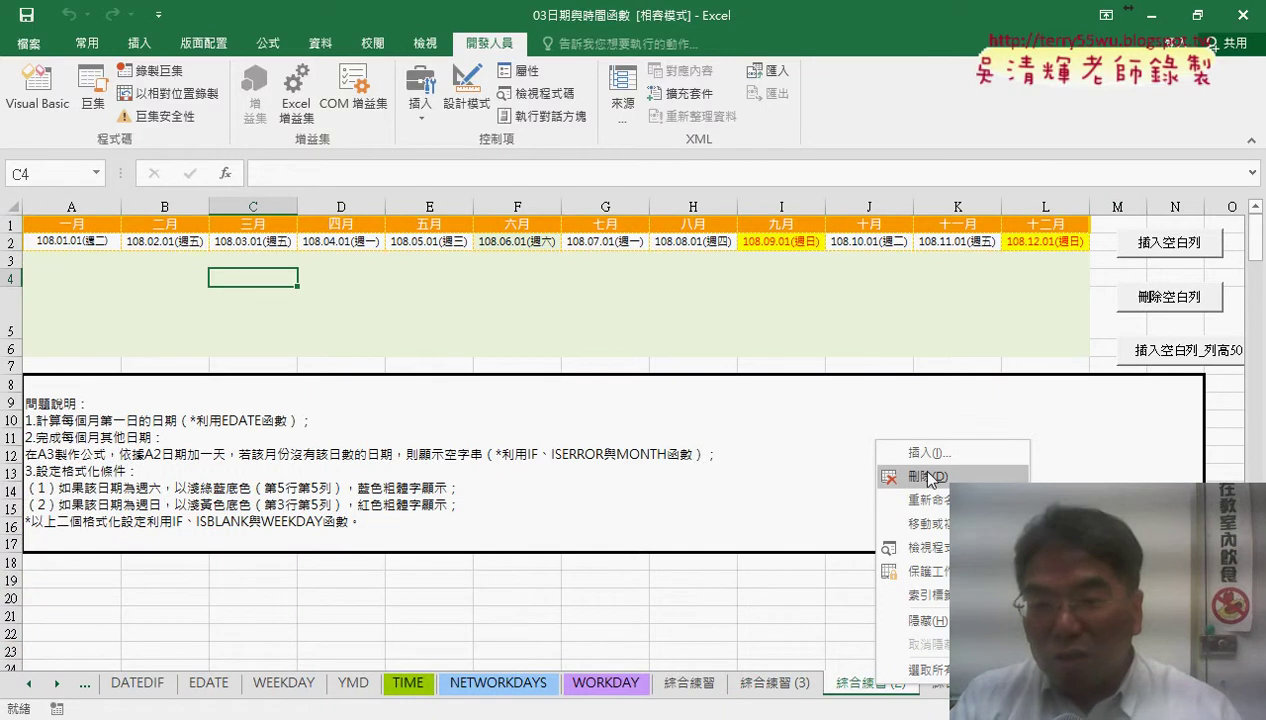
pyautogui.click(905, 470)
pyautogui.click(593, 422)
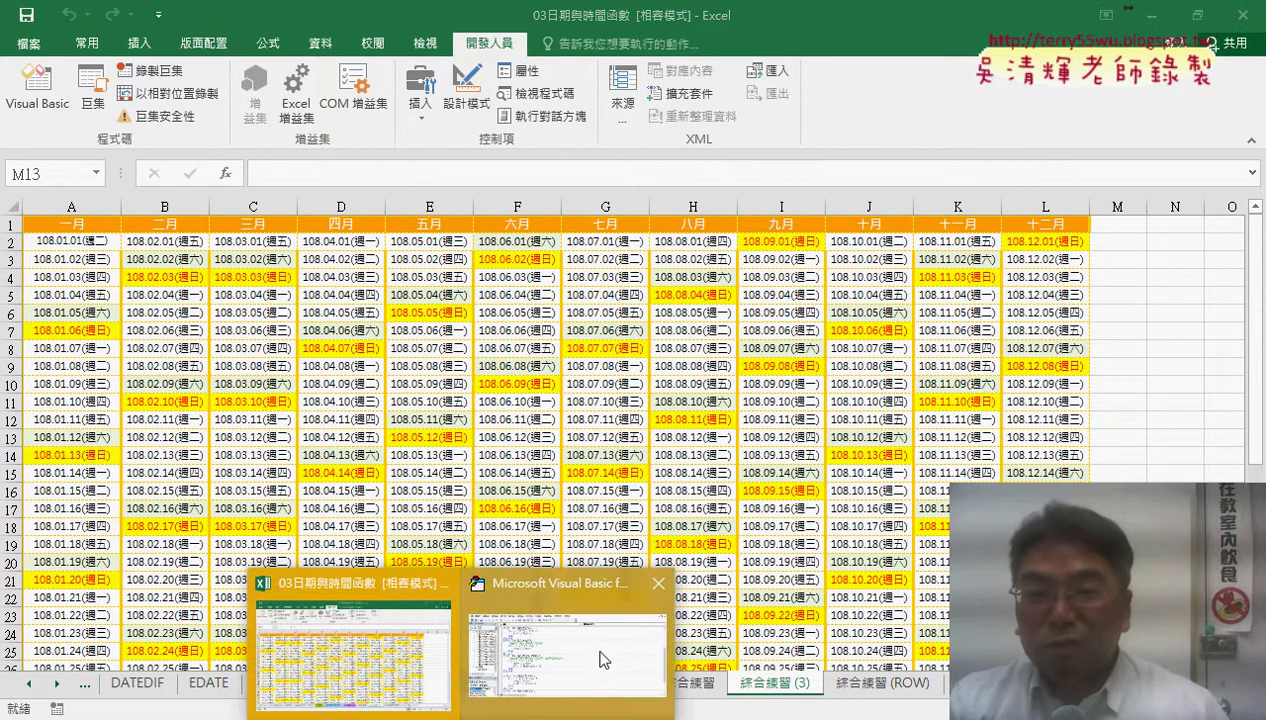
# - Test-run 插入空白列 and then 刪除空白列, and check the sheet's result
pyautogui.click(602, 585)
pyautogui.click(638, 211)
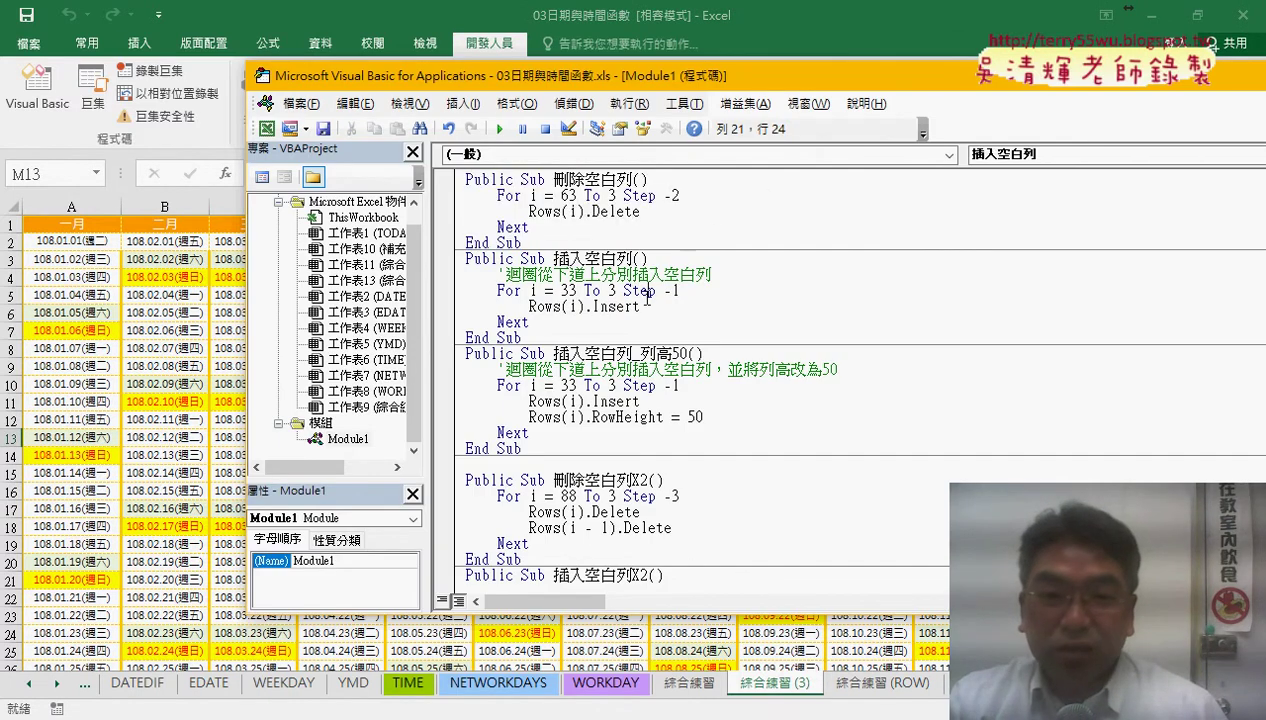
pyautogui.click(499, 128)
pyautogui.click(625, 211)
pyautogui.click(499, 128)
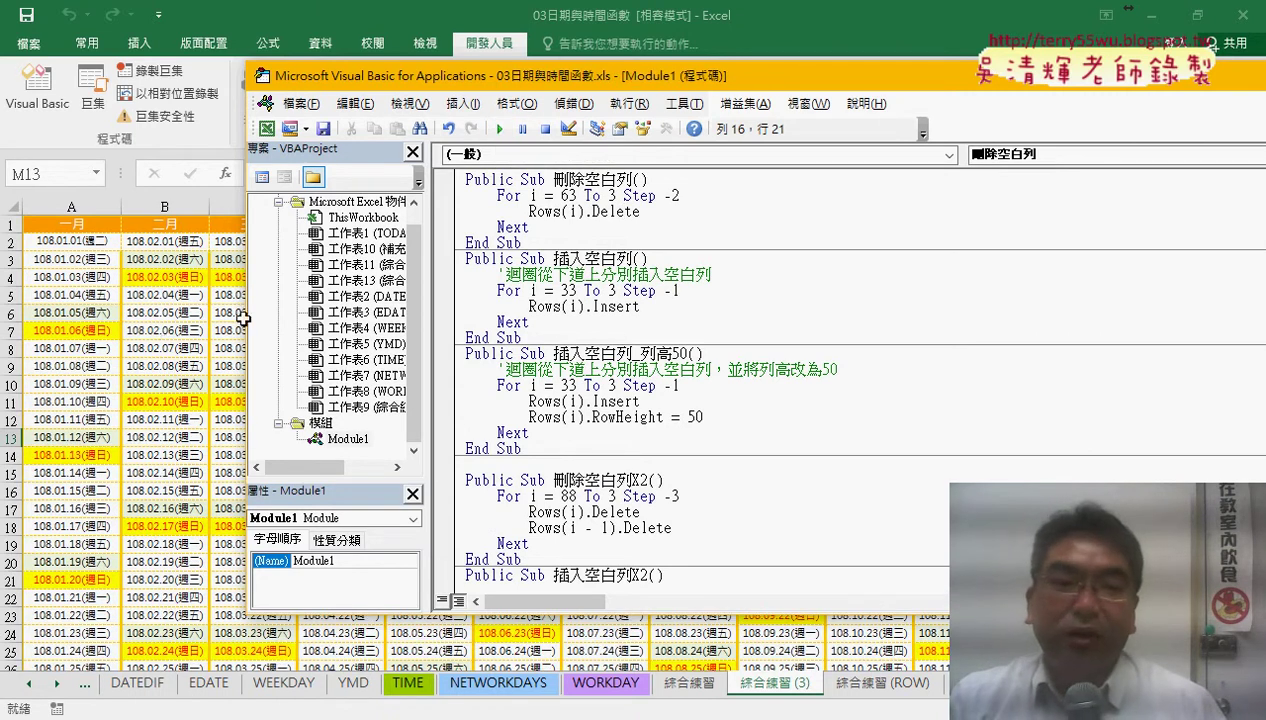
pyautogui.click(165, 348)
pyautogui.scroll(-3, 207, 386)
pyautogui.scroll(-3, 207, 386)
pyautogui.scroll(6, 207, 386)
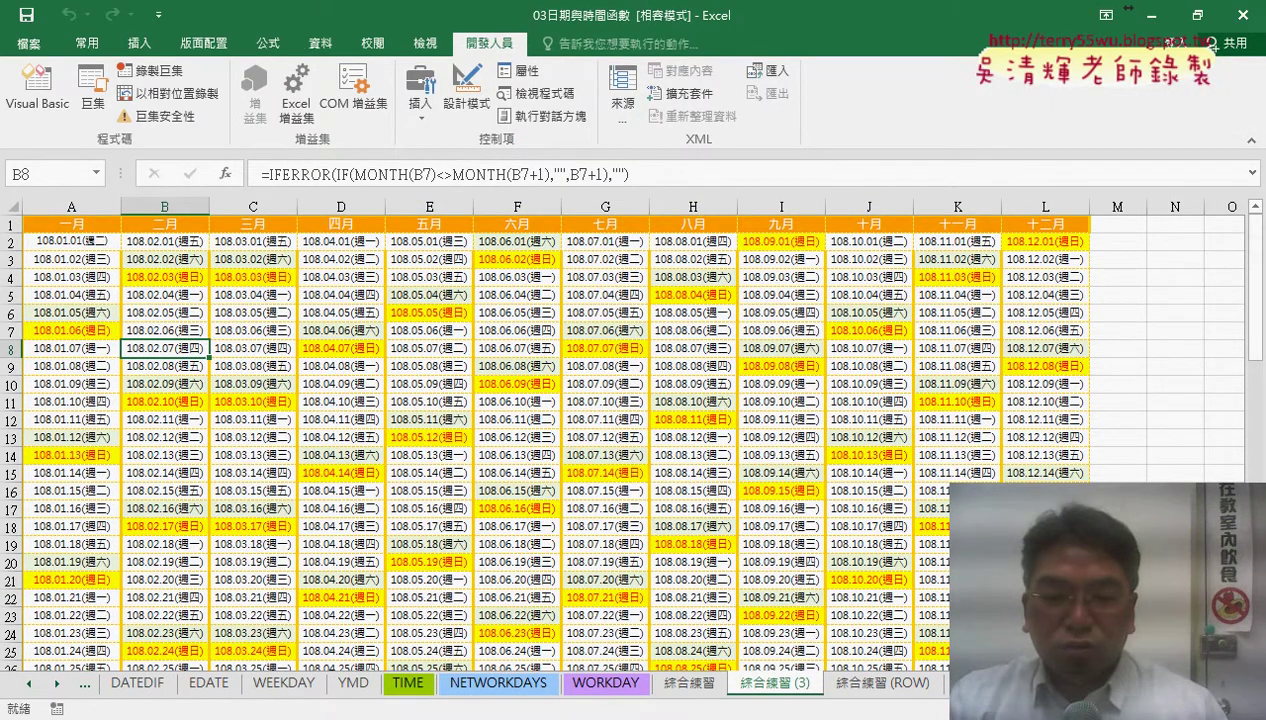
# - Run 插入空白列 again and view the blank rows added between the dates
pyautogui.click(460, 719)
pyautogui.click(567, 640)
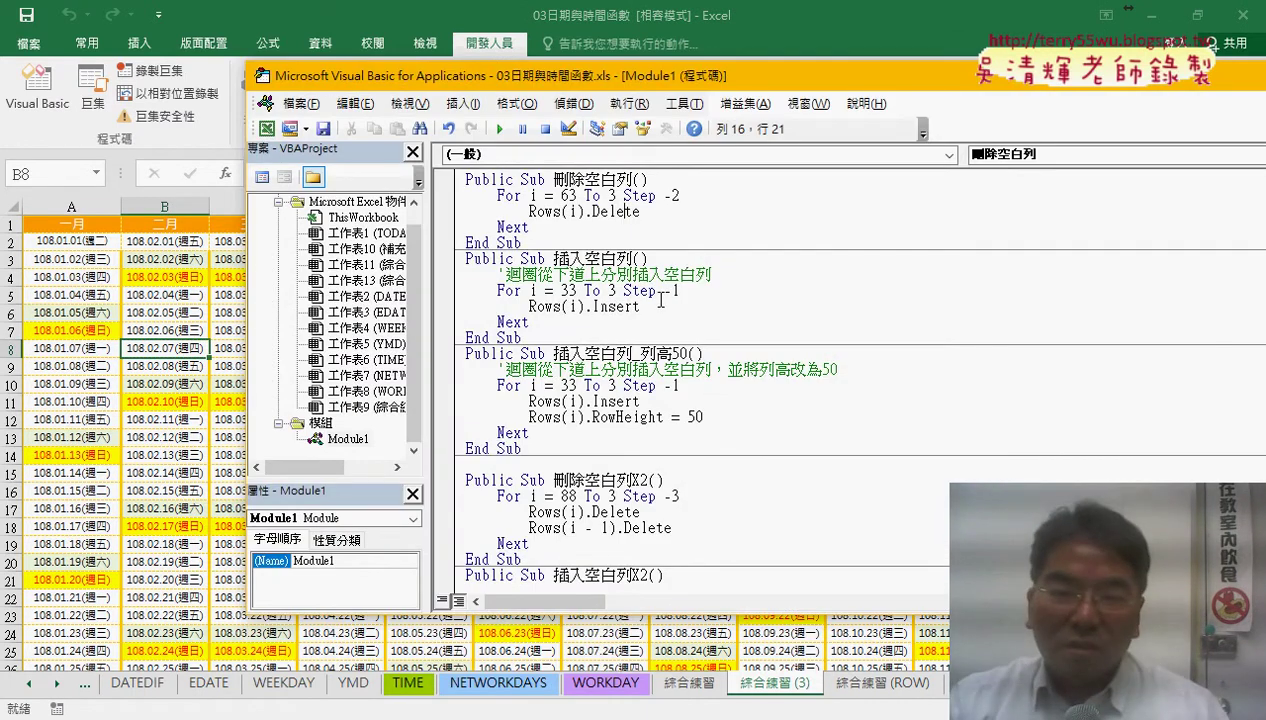
pyautogui.click(499, 128)
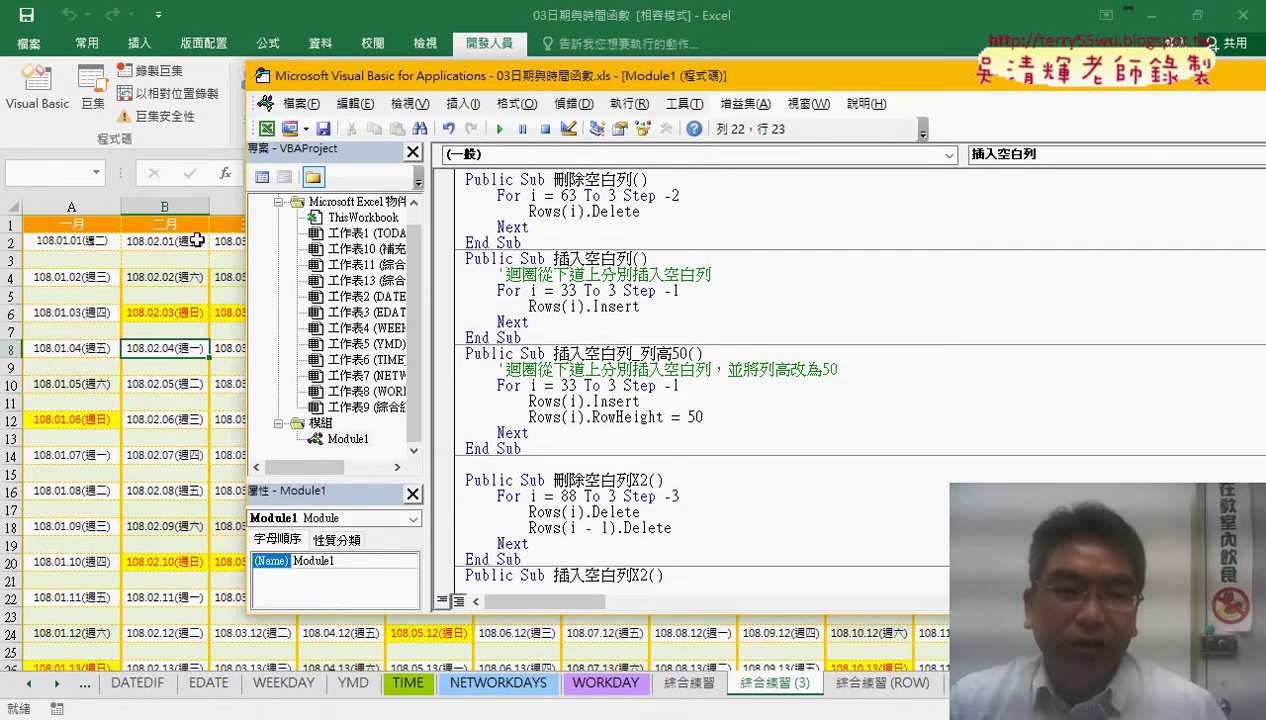
pyautogui.click(26, 260)
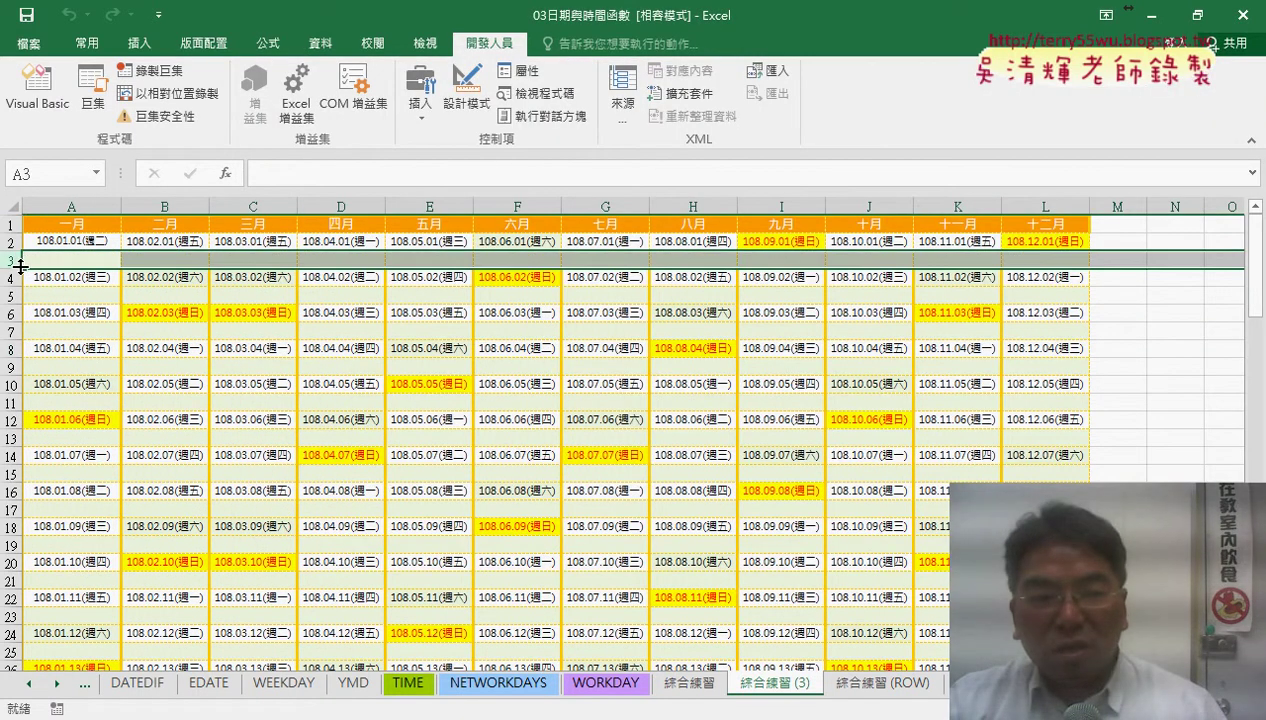
# - Drag blank row 3 noticeably taller, then bring the VBA editor with Module1's code back up
pyautogui.moveTo(20, 265); pyautogui.dragTo(20, 265)
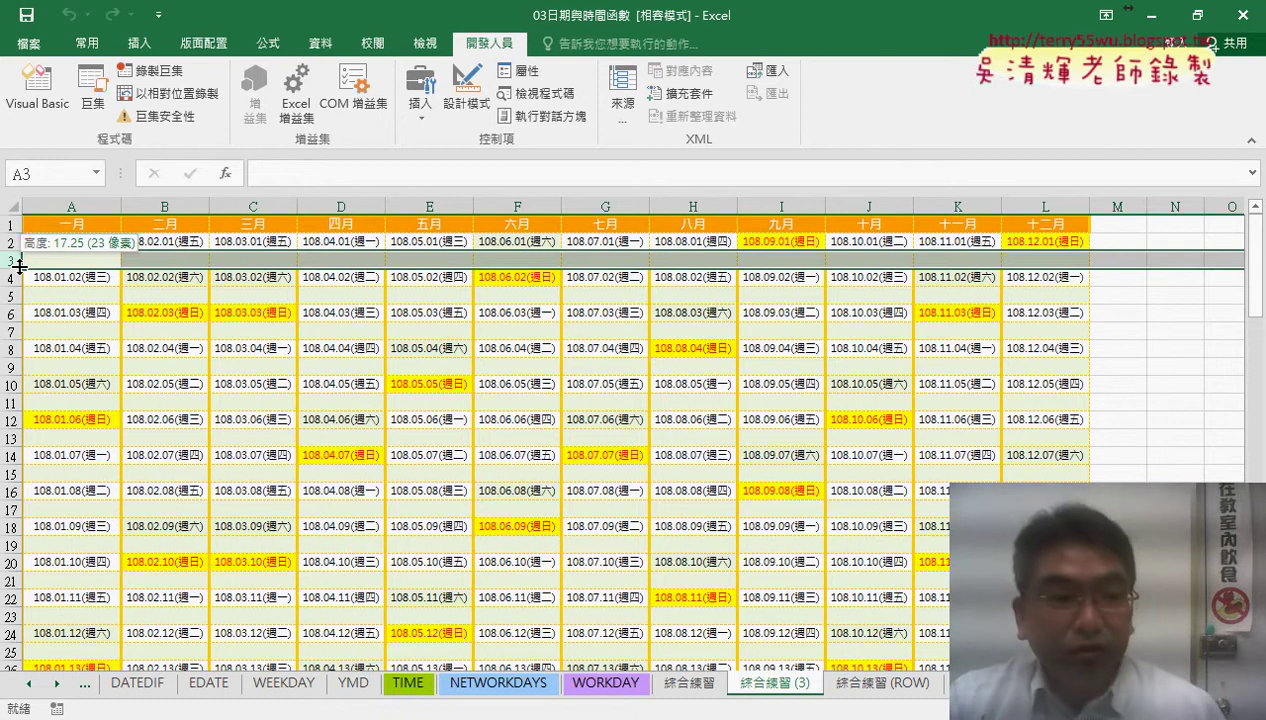
pyautogui.moveTo(19, 266); pyautogui.dragTo(22, 262)
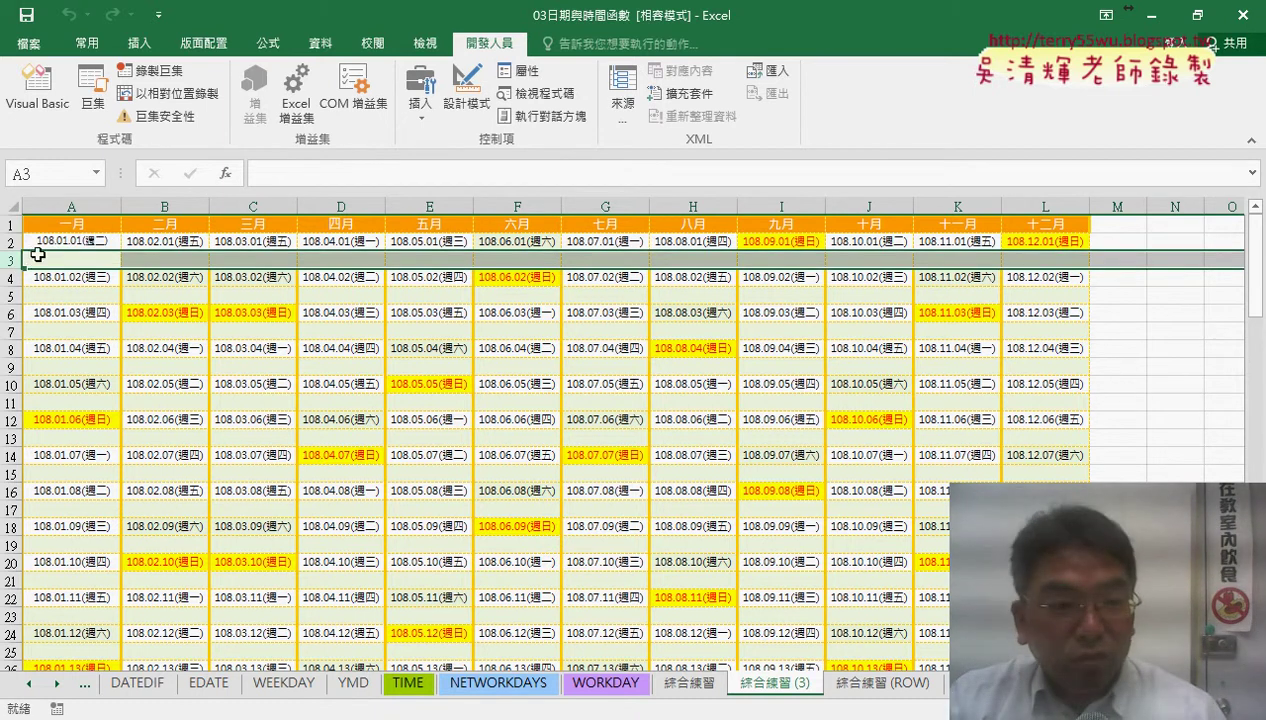
pyautogui.moveTo(10, 268); pyautogui.dragTo(8, 287)
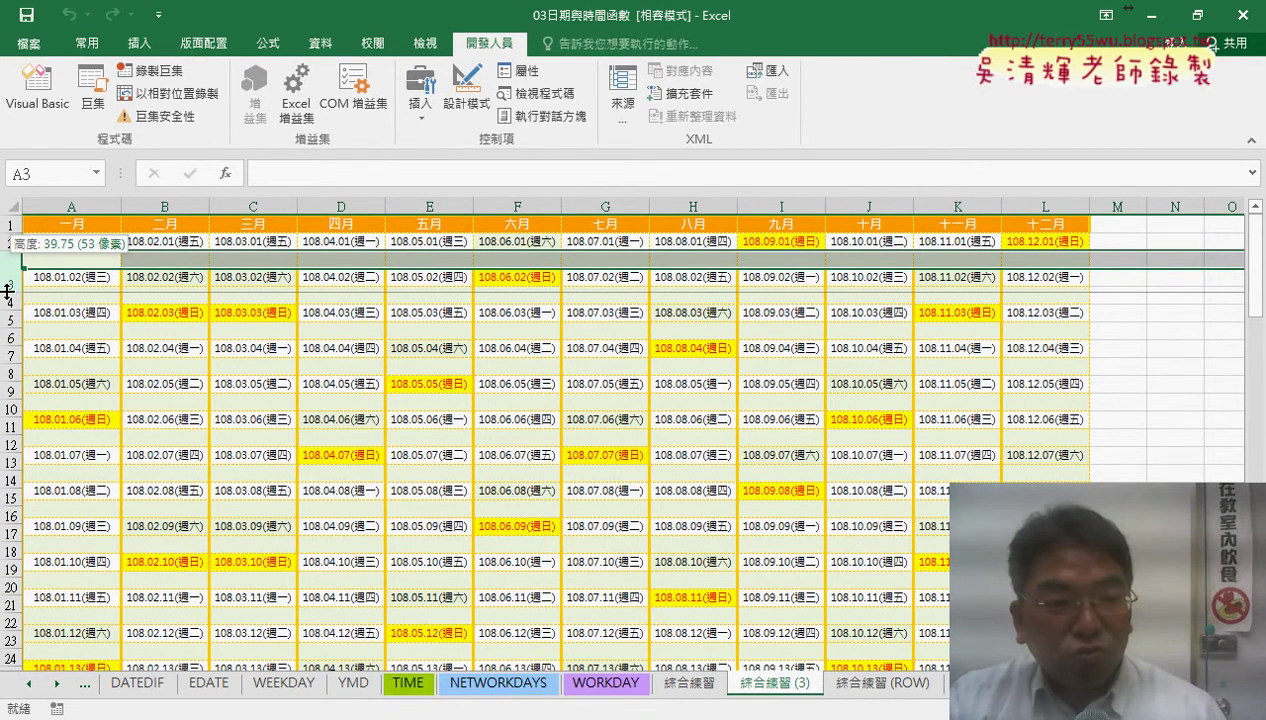
pyautogui.moveTo(8, 287); pyautogui.dragTo(8, 287)
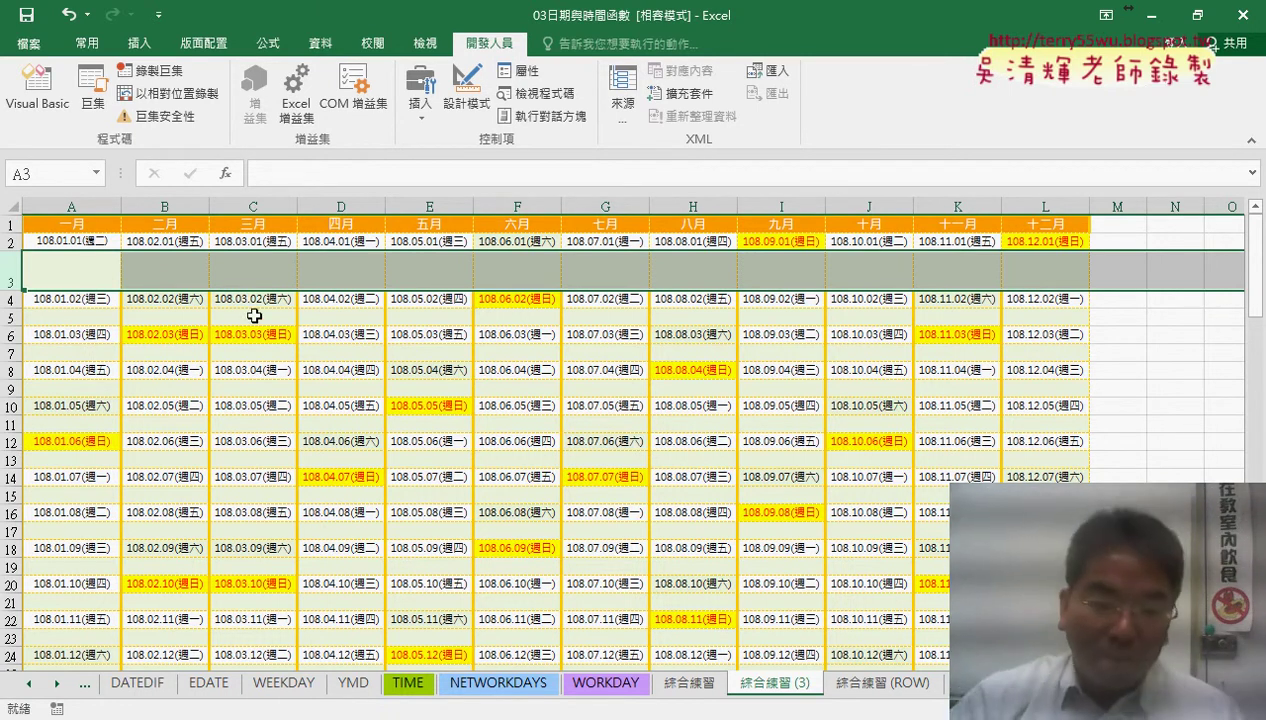
pyautogui.moveTo(440, 715)
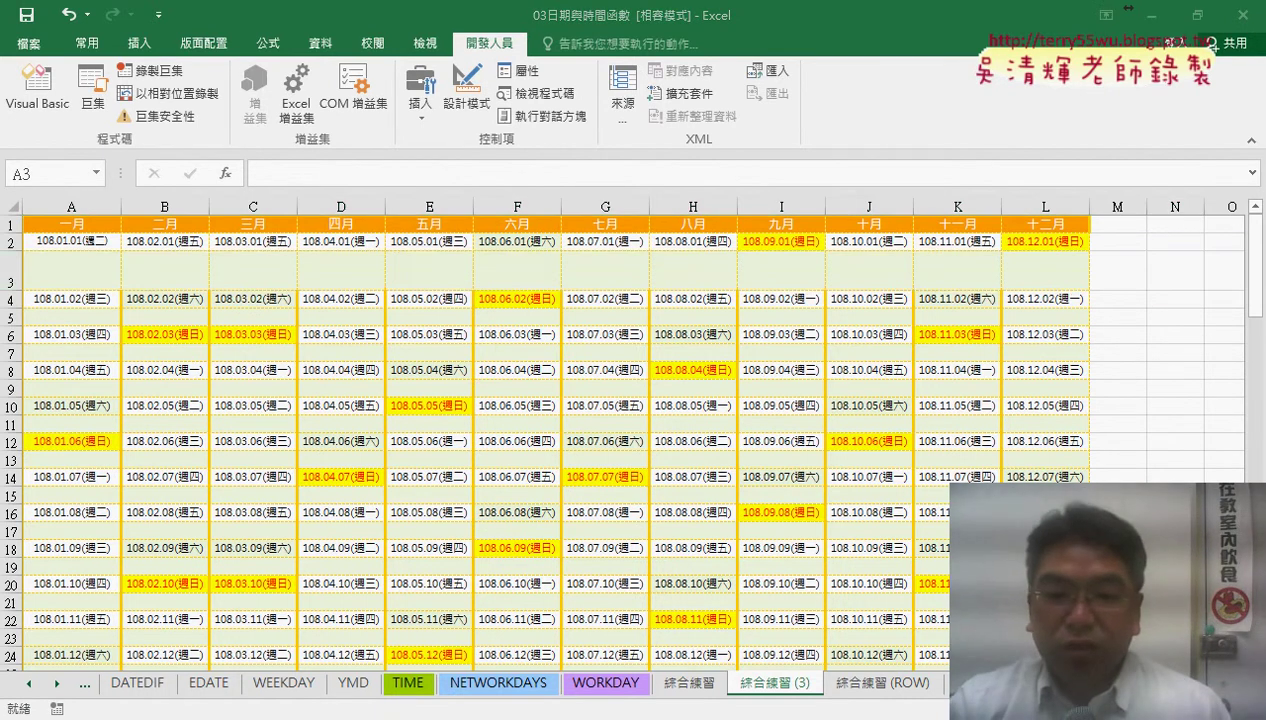
pyautogui.click(562, 664)
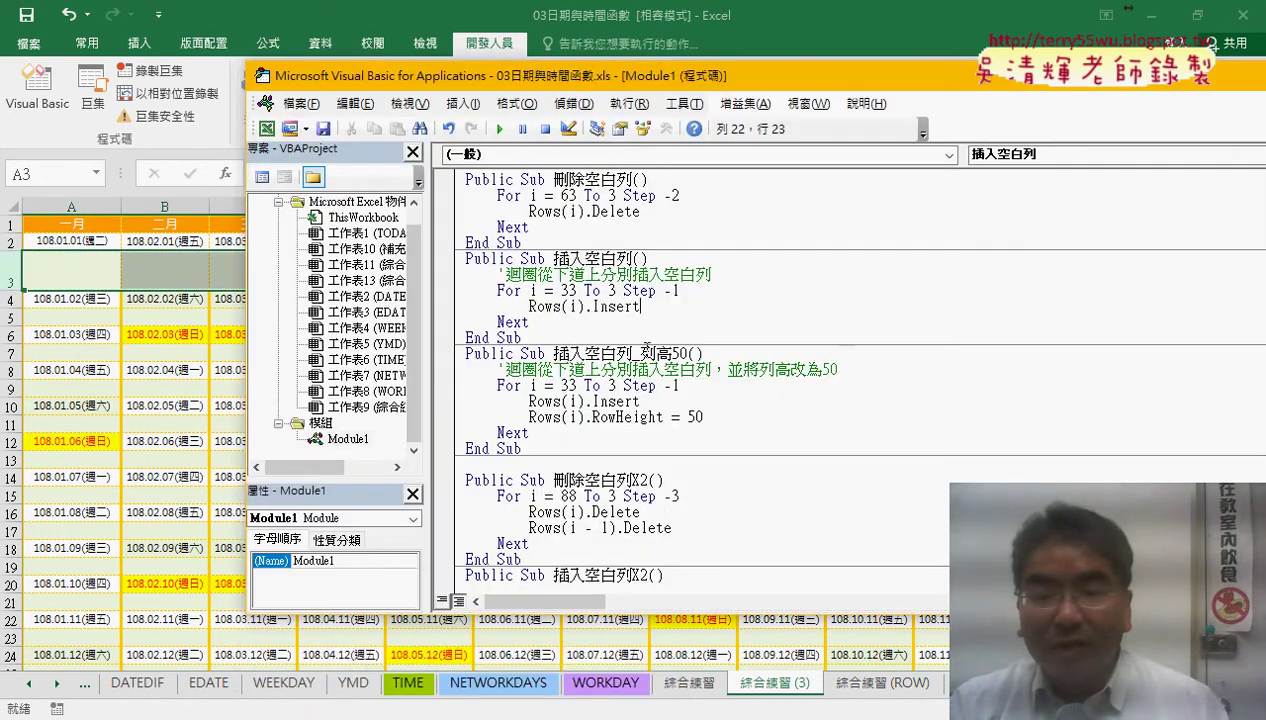
# - Compare the two insert macros and delete the (i).RowHeight = 50 text in 插入空白列_列高50
pyautogui.moveTo(640, 354); pyautogui.dragTo(681, 354)
pyautogui.moveTo(466, 348); pyautogui.dragTo(464, 263)
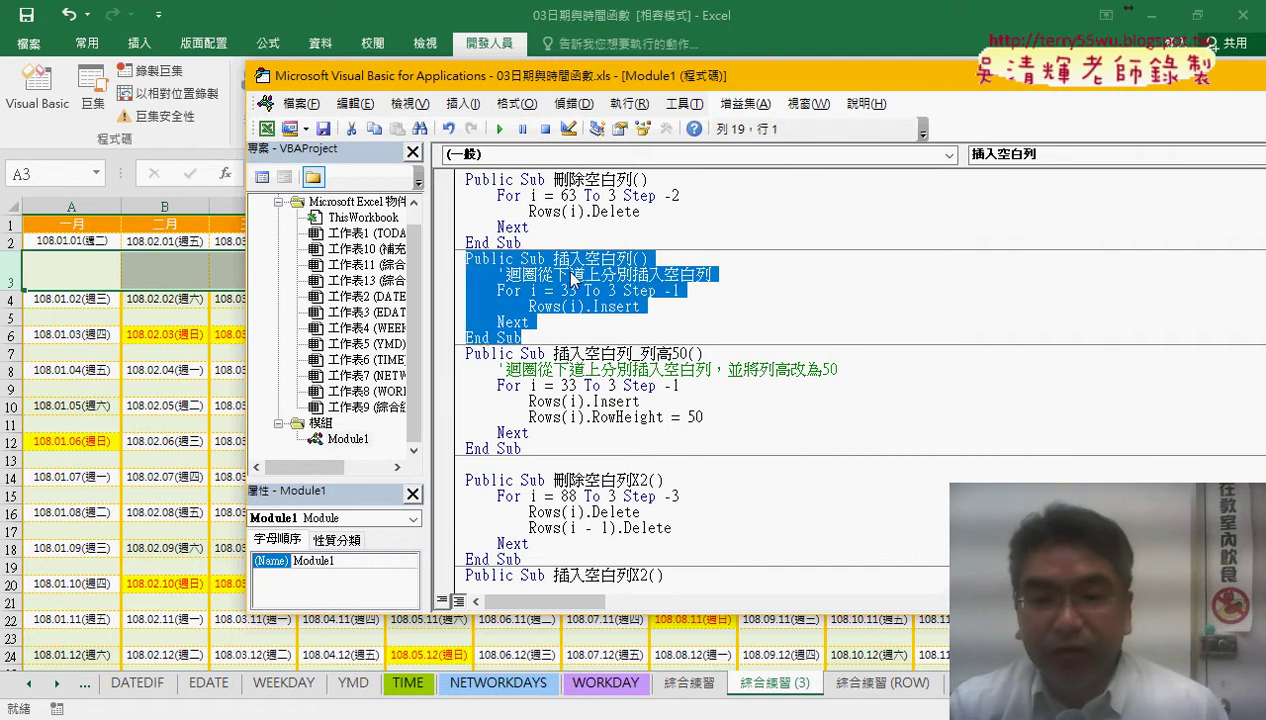
pyautogui.moveTo(640, 354); pyautogui.dragTo(680, 354)
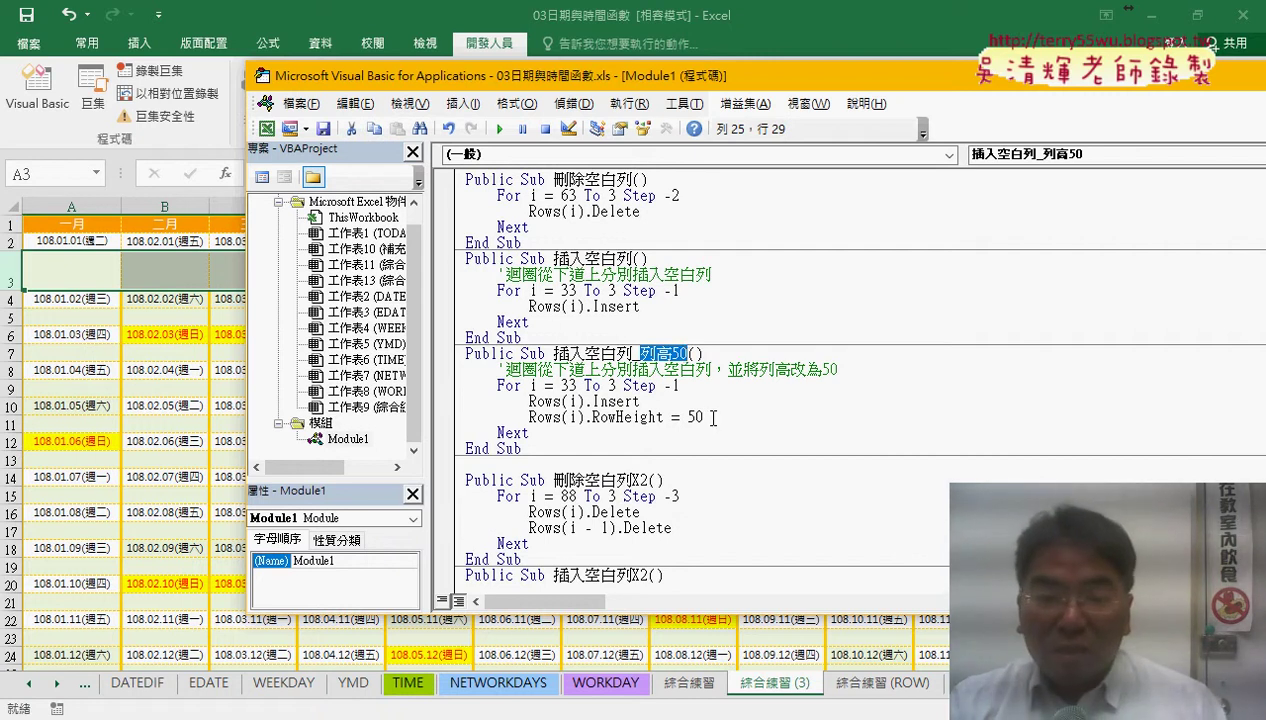
pyautogui.moveTo(704, 417); pyautogui.dragTo(591, 417)
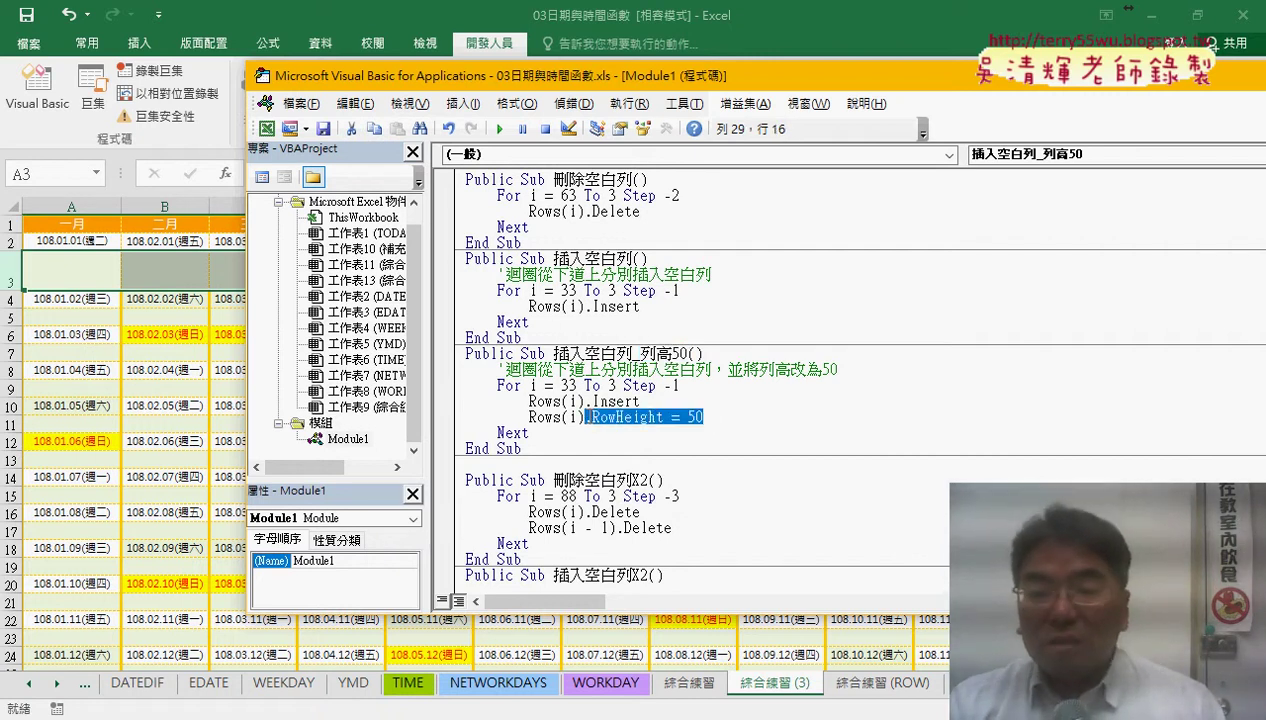
pyautogui.moveTo(720, 417); pyautogui.dragTo(562, 418)
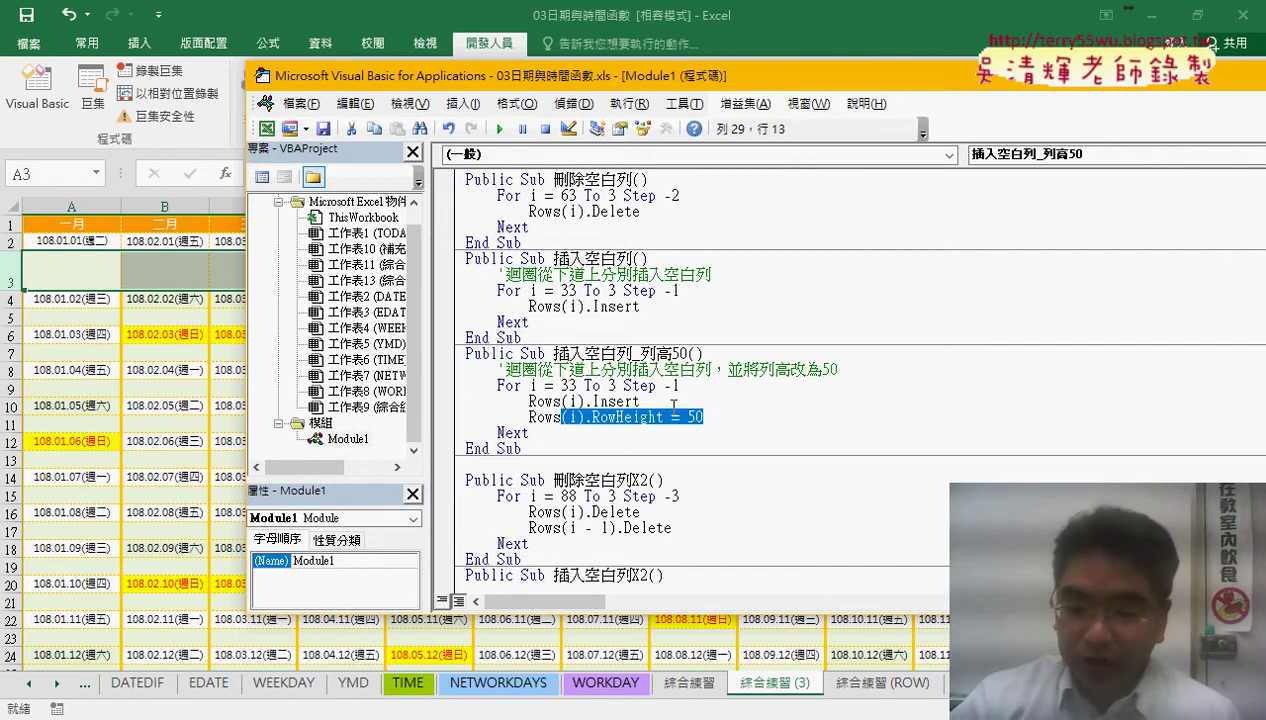
pyautogui.press('Delete')
# - Retype the statement as .RowHeight = 50, picking RowHeight from the suggestion list
pyautogui.write('.')
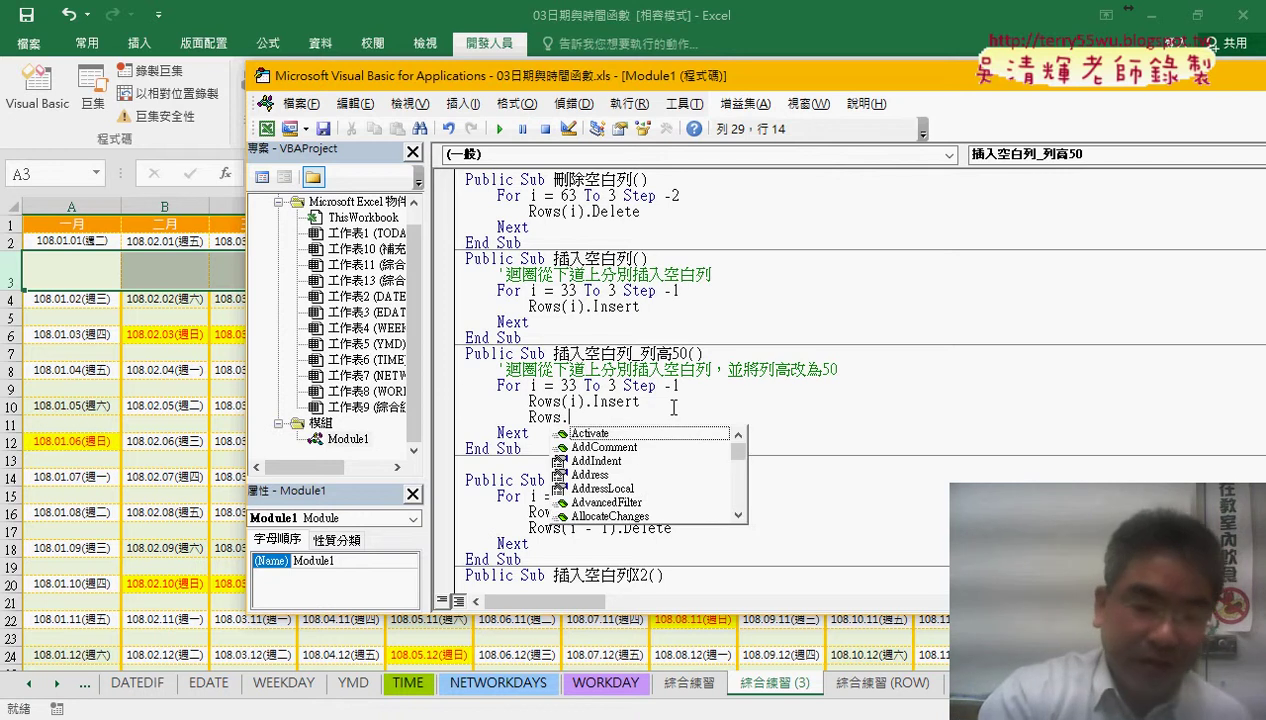
pyautogui.write('r')
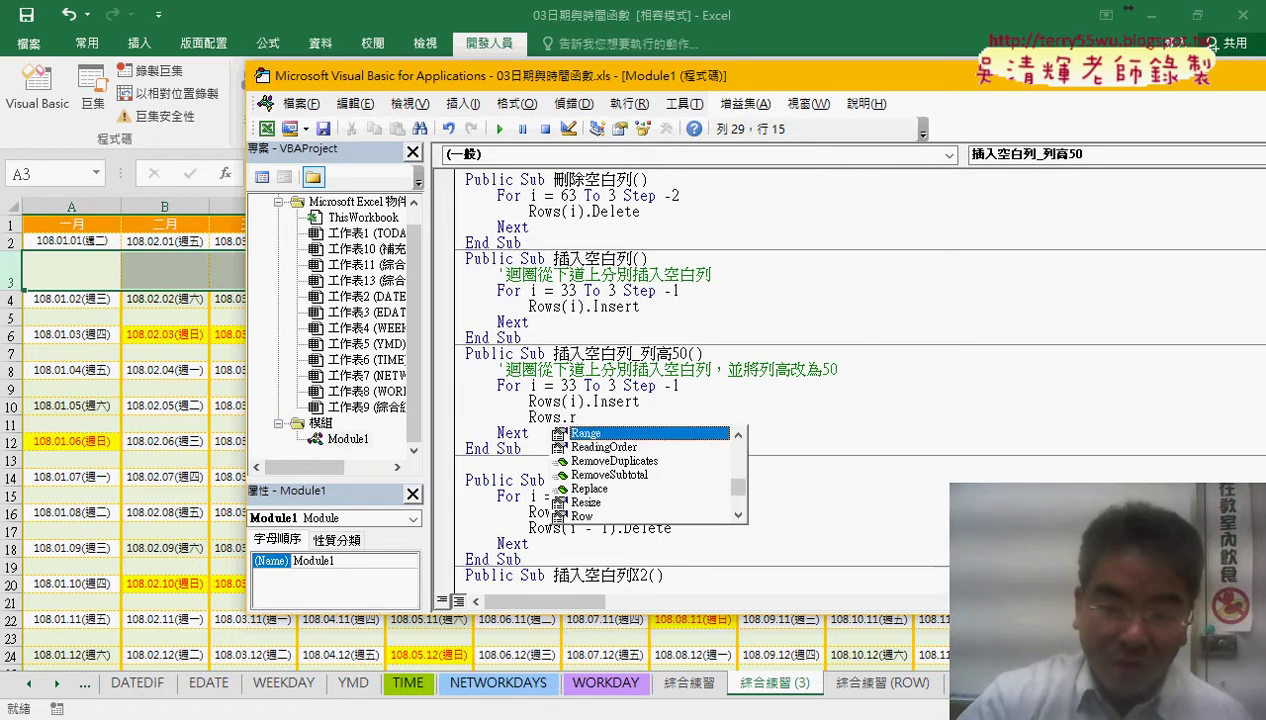
pyautogui.write('o')
pyautogui.press('Down')
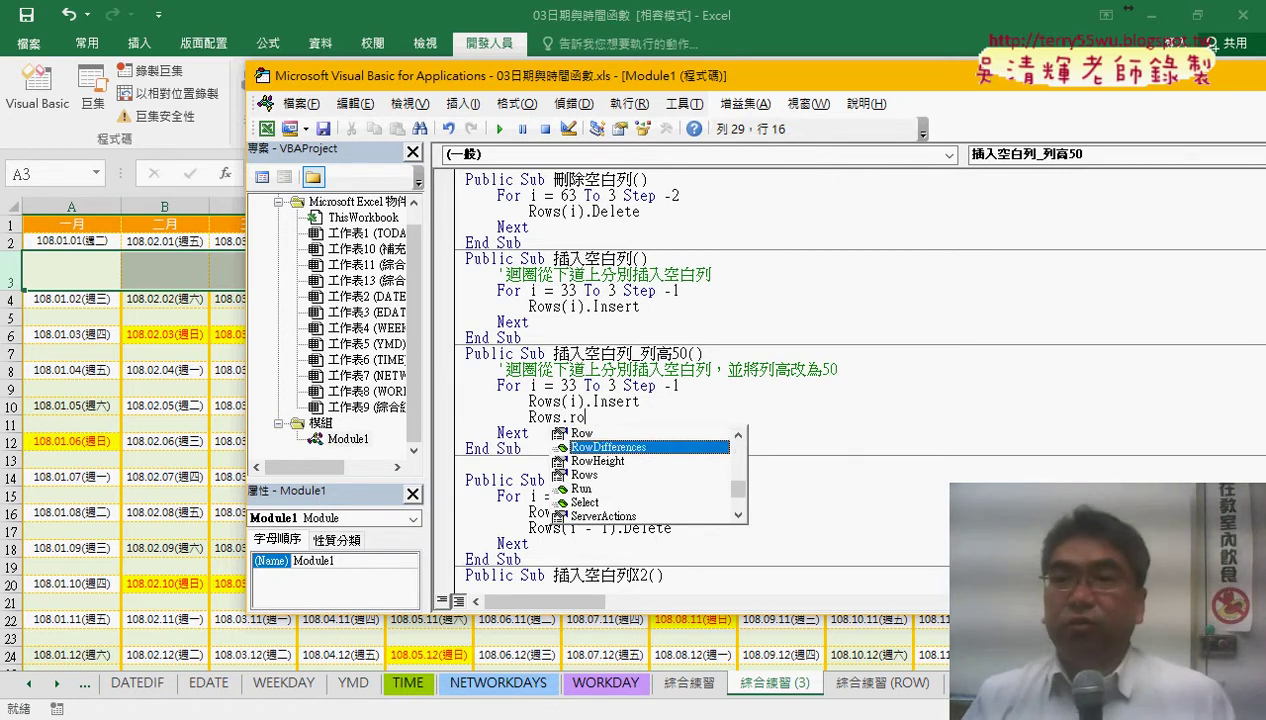
pyautogui.press('Down')
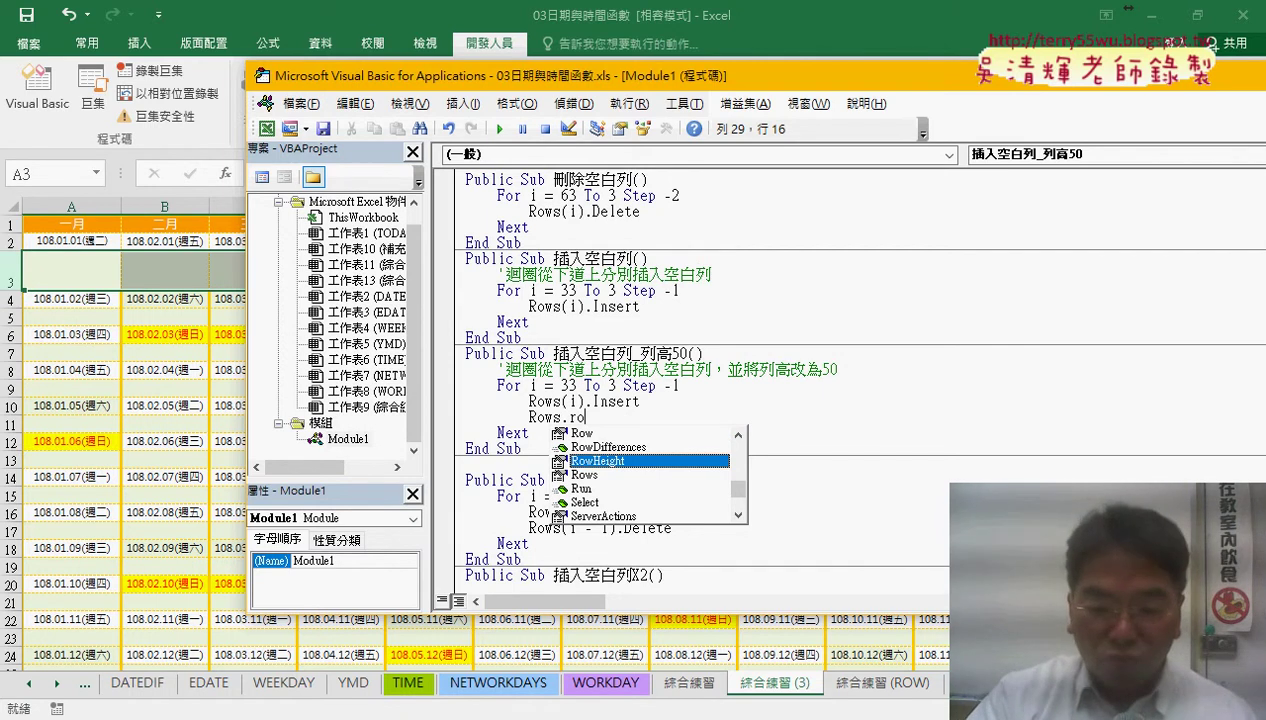
pyautogui.write('=5')
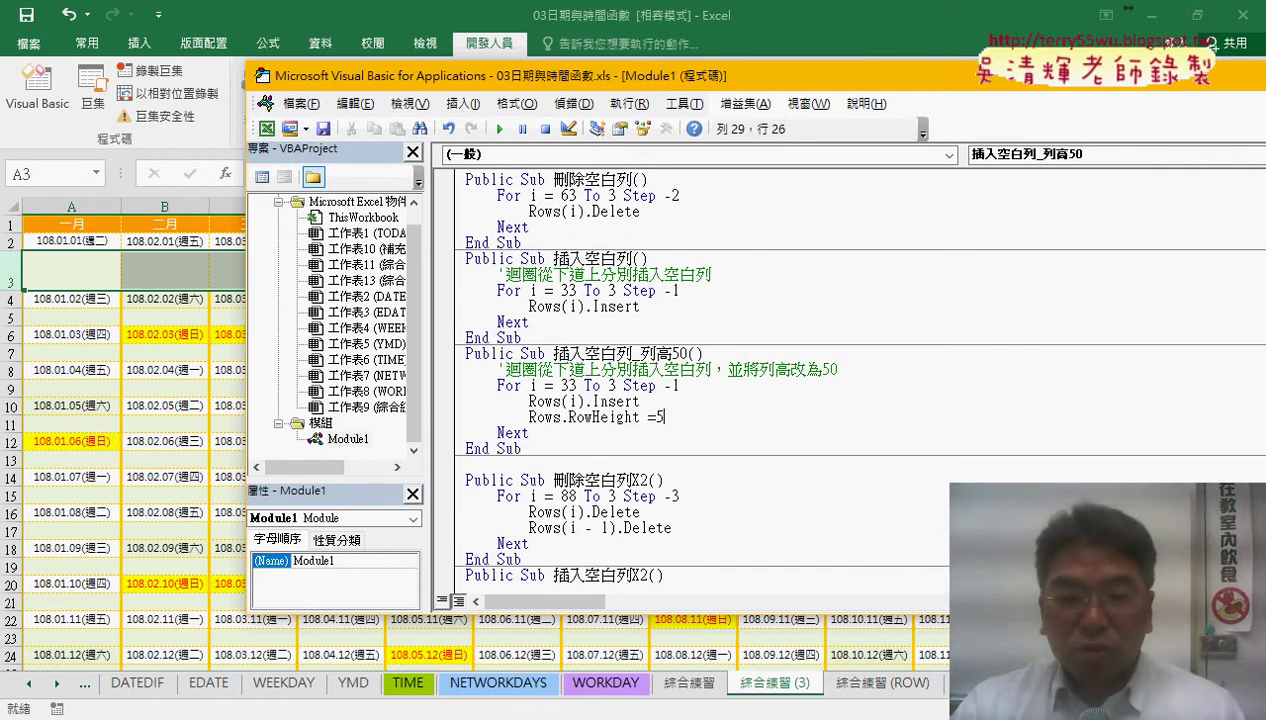
# - Copy (i) into the line so it reads Rows(i).RowHeight = 50, and select the 刪除空白列 macro
pyautogui.moveTo(584, 400); pyautogui.dragTo(562, 400)
pyautogui.hotkey('ctrl', 'c')
pyautogui.click(560, 417)
pyautogui.hotkey('ctrl', 'v')
pyautogui.moveTo(591, 417); pyautogui.dragTo(561, 417)
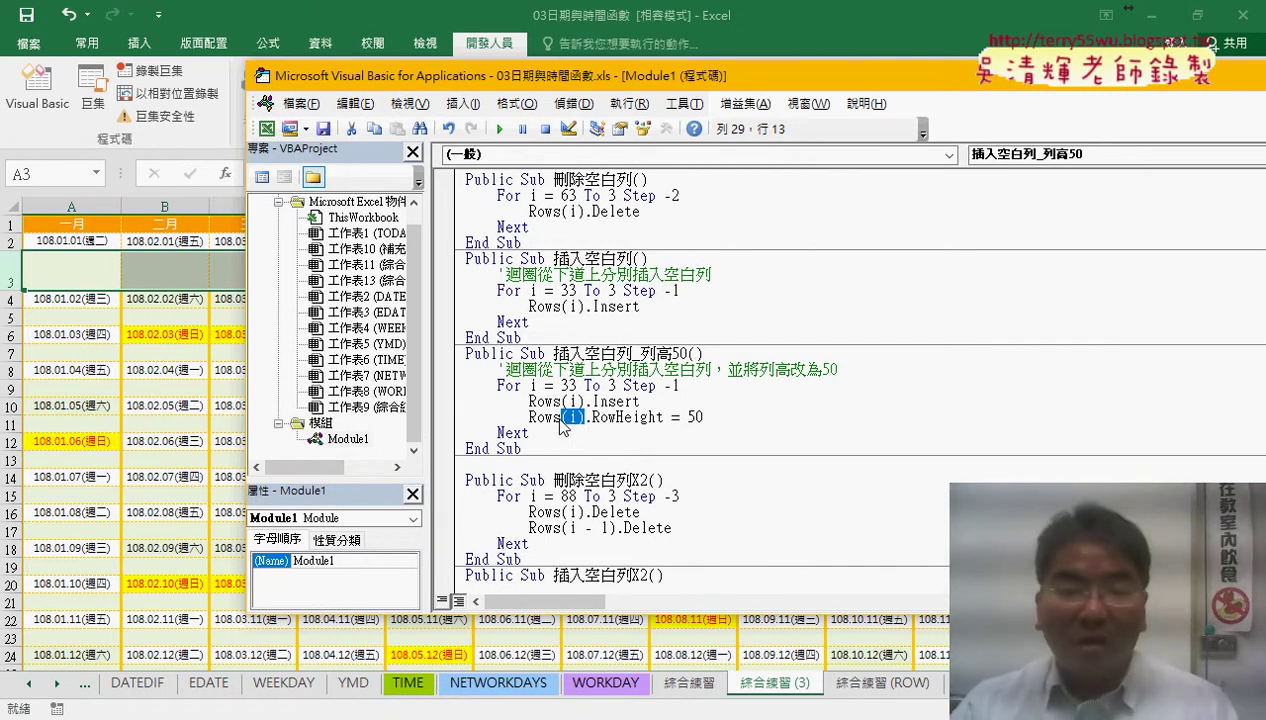
pyautogui.moveTo(704, 417); pyautogui.dragTo(531, 422)
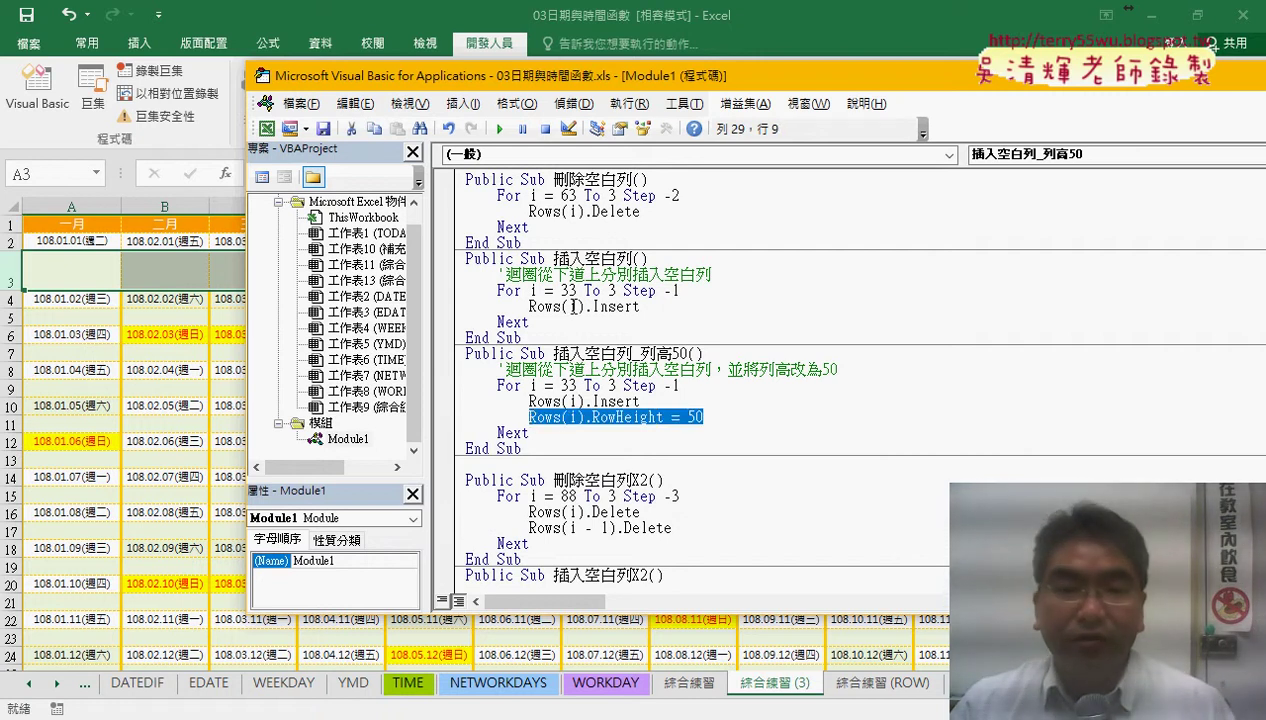
pyautogui.click(570, 212)
# - Run 刪除空白列, then run 插入空白列_列高50, and move the editor aside to show the worksheet
pyautogui.click(500, 130)
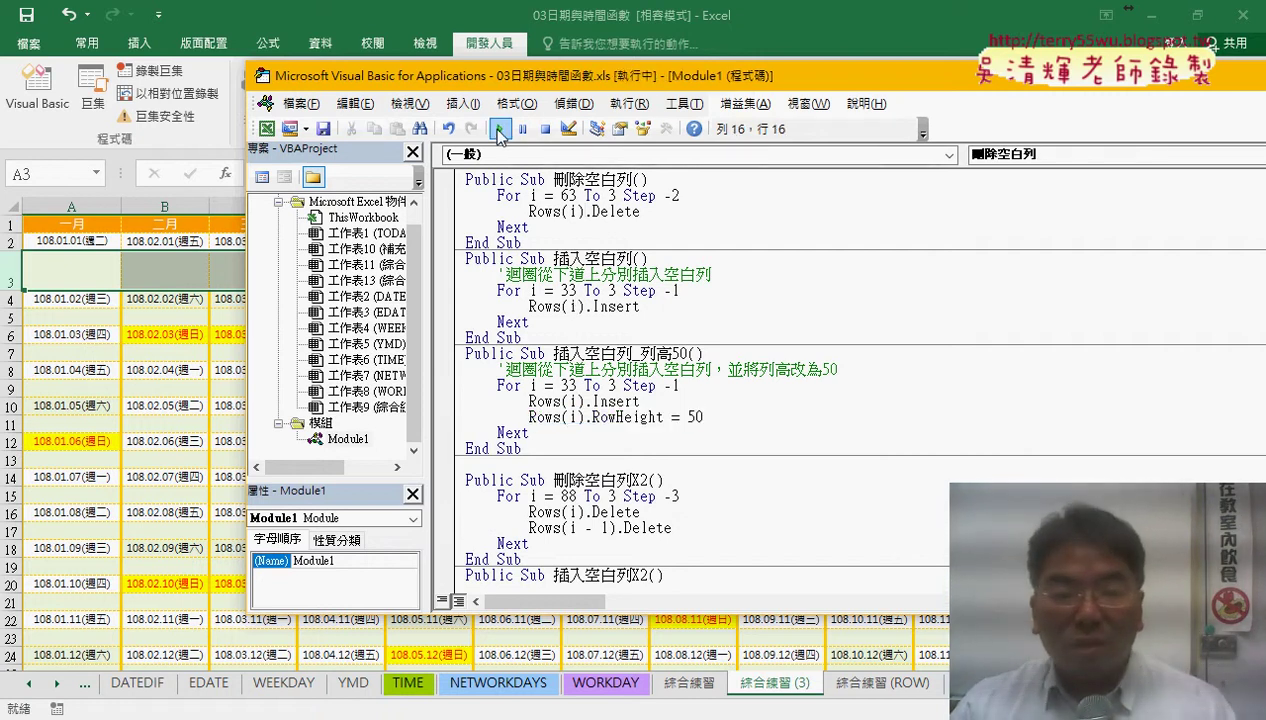
pyautogui.click(531, 401)
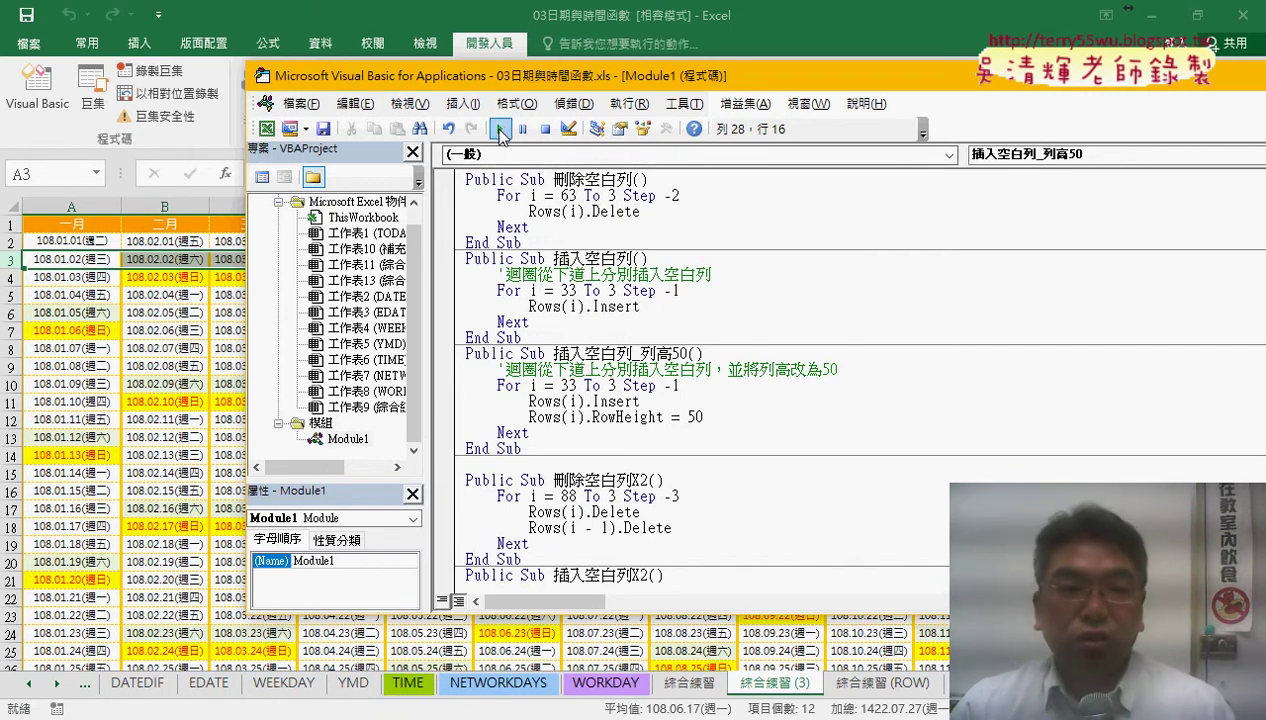
pyautogui.click(500, 130)
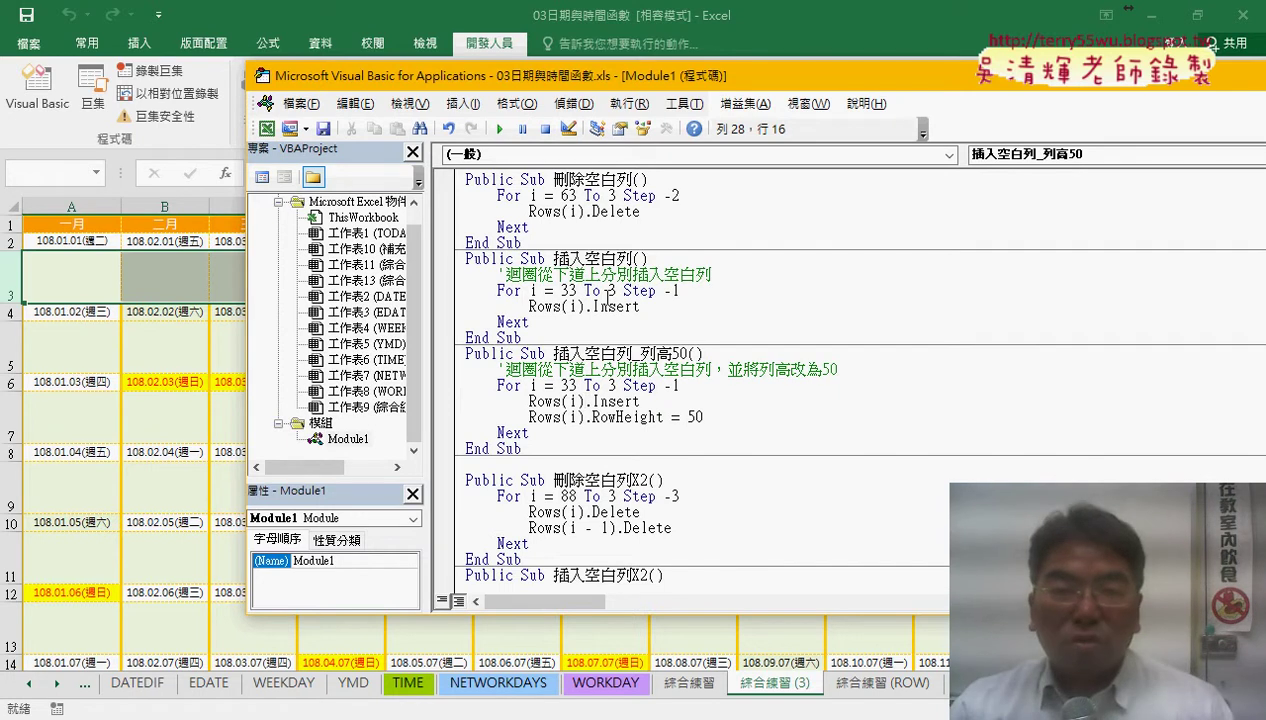
pyautogui.moveTo(626, 86); pyautogui.dragTo(955, 418)
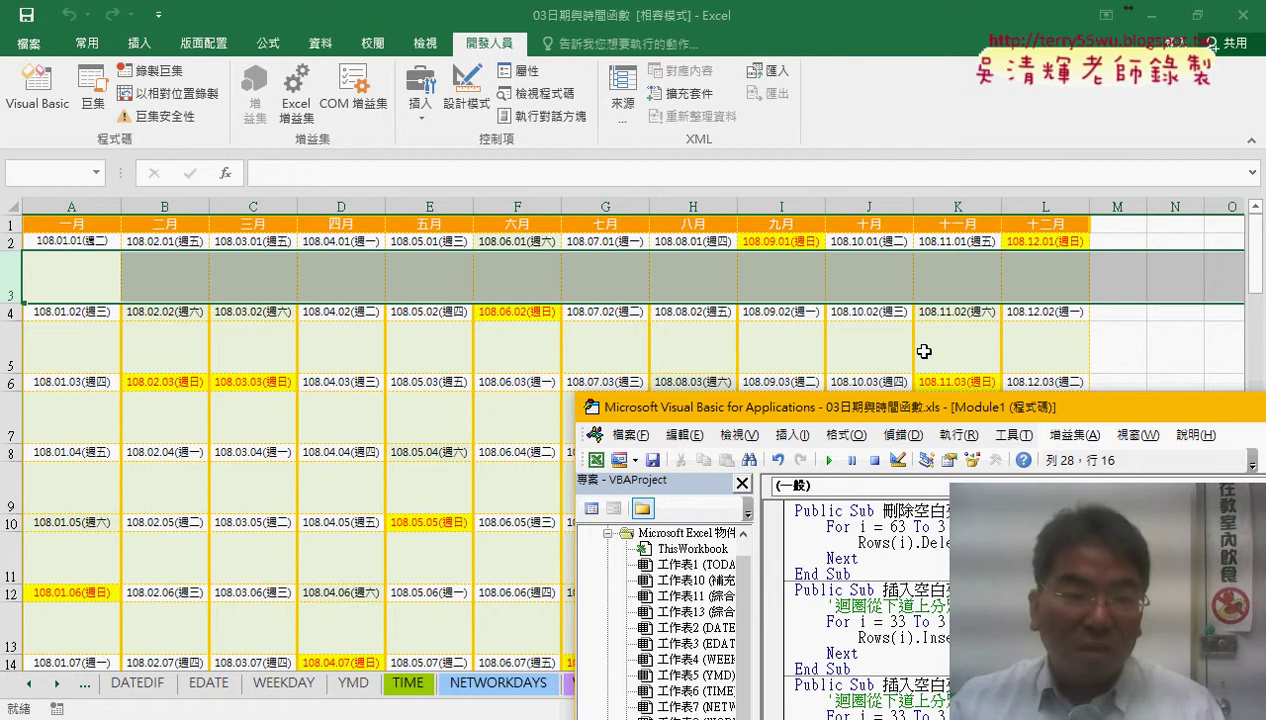
pyautogui.click(279, 288)
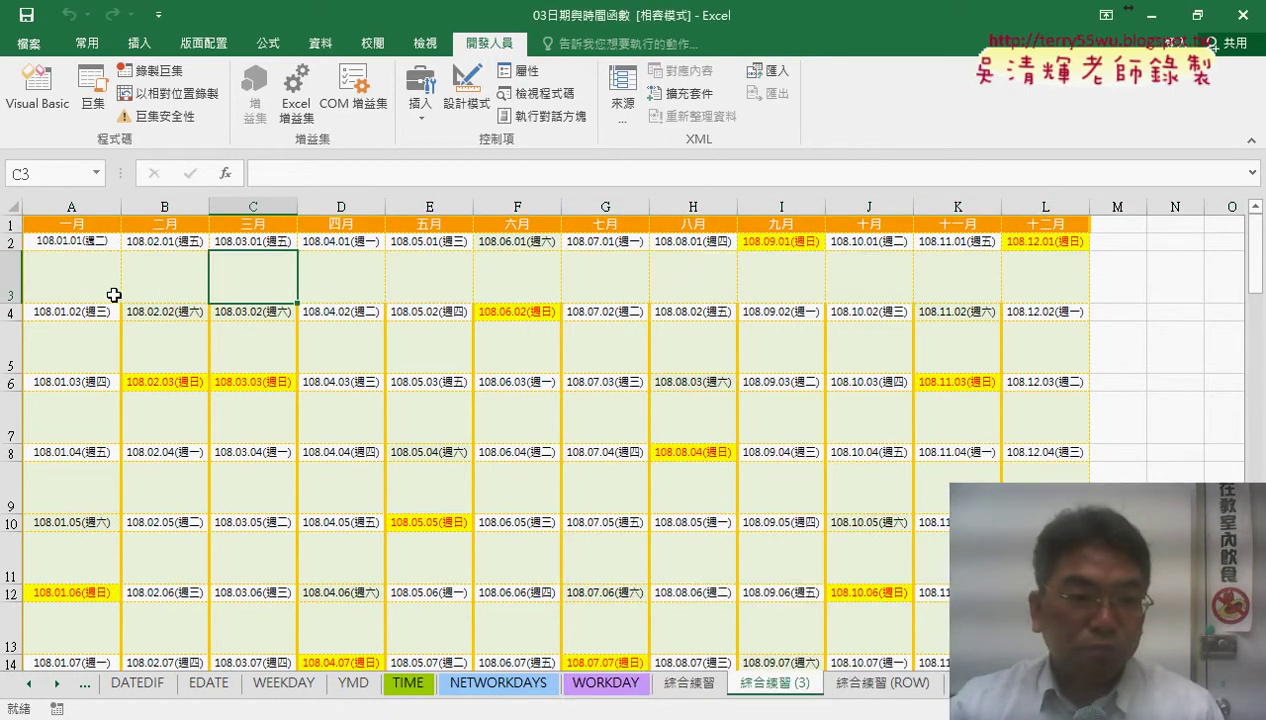
# - Check cells A3, A5, B3, B5, A9–A11 to confirm the blank rows sit between the date formulas
pyautogui.click(84, 281)
pyautogui.click(76, 350)
pyautogui.click(162, 356)
pyautogui.click(155, 286)
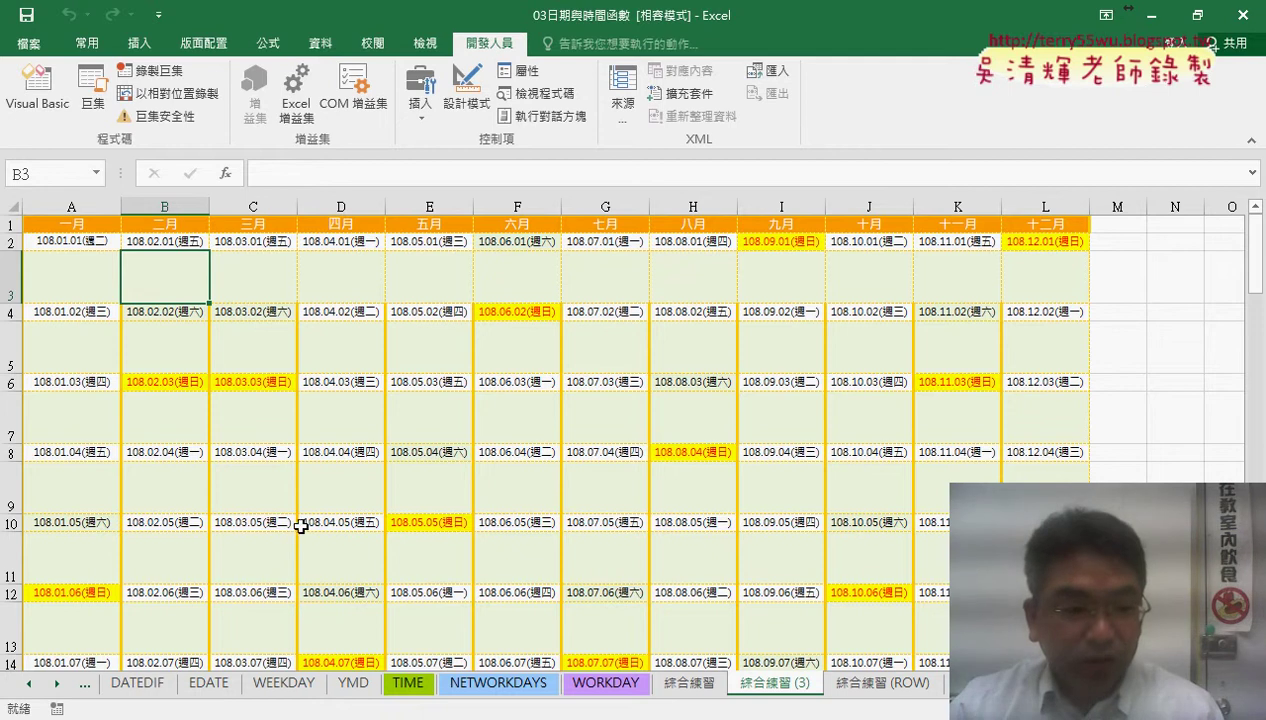
pyautogui.click(94, 526)
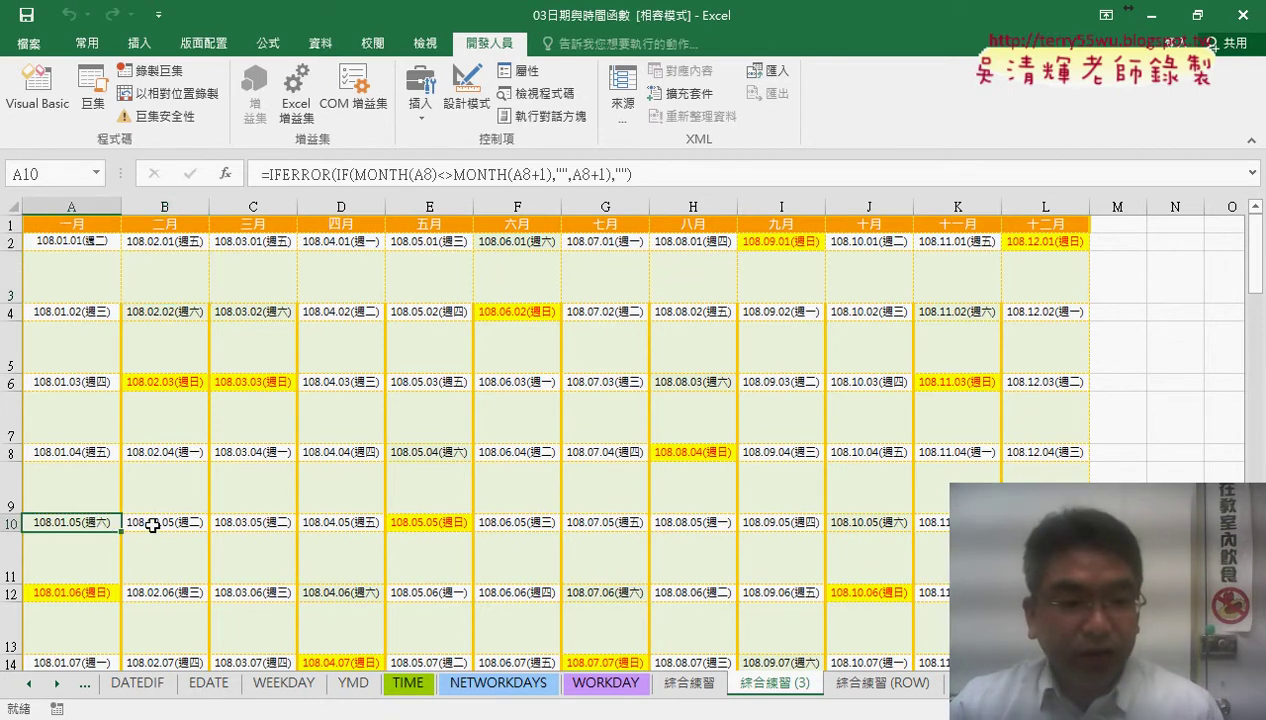
pyautogui.click(92, 496)
pyautogui.click(93, 548)
pyautogui.click(93, 488)
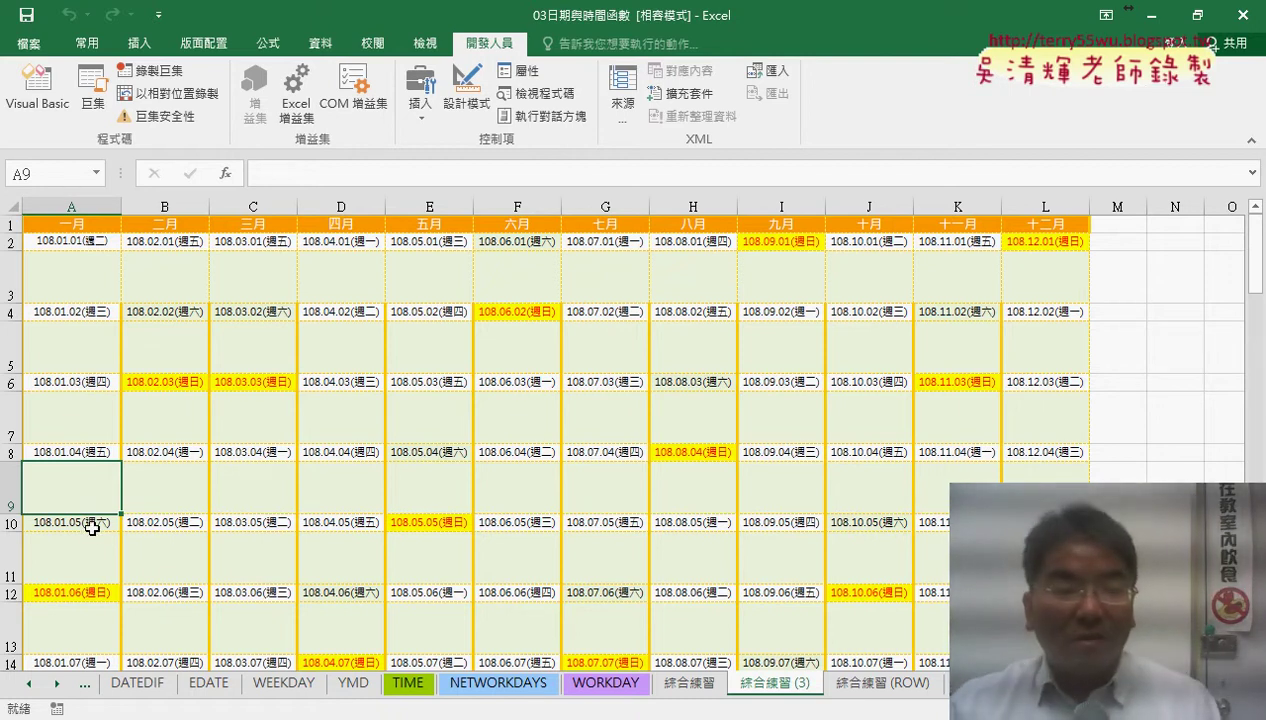
pyautogui.click(96, 523)
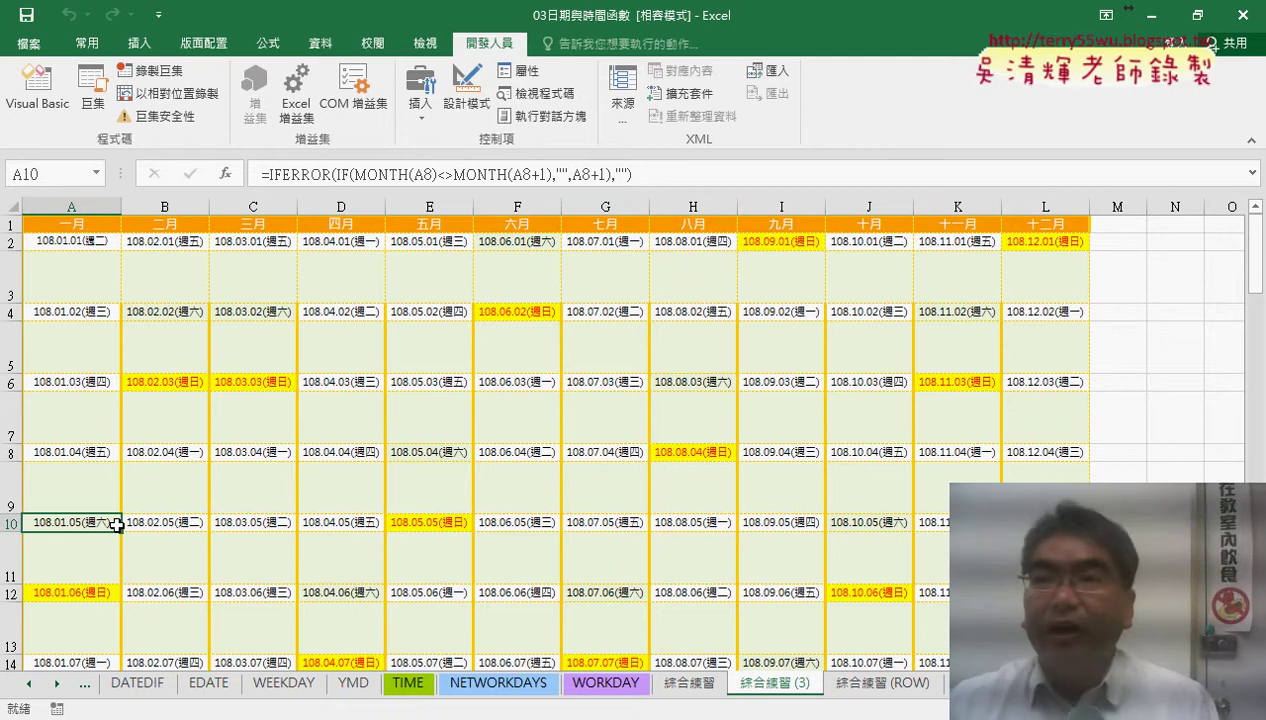
pyautogui.click(96, 492)
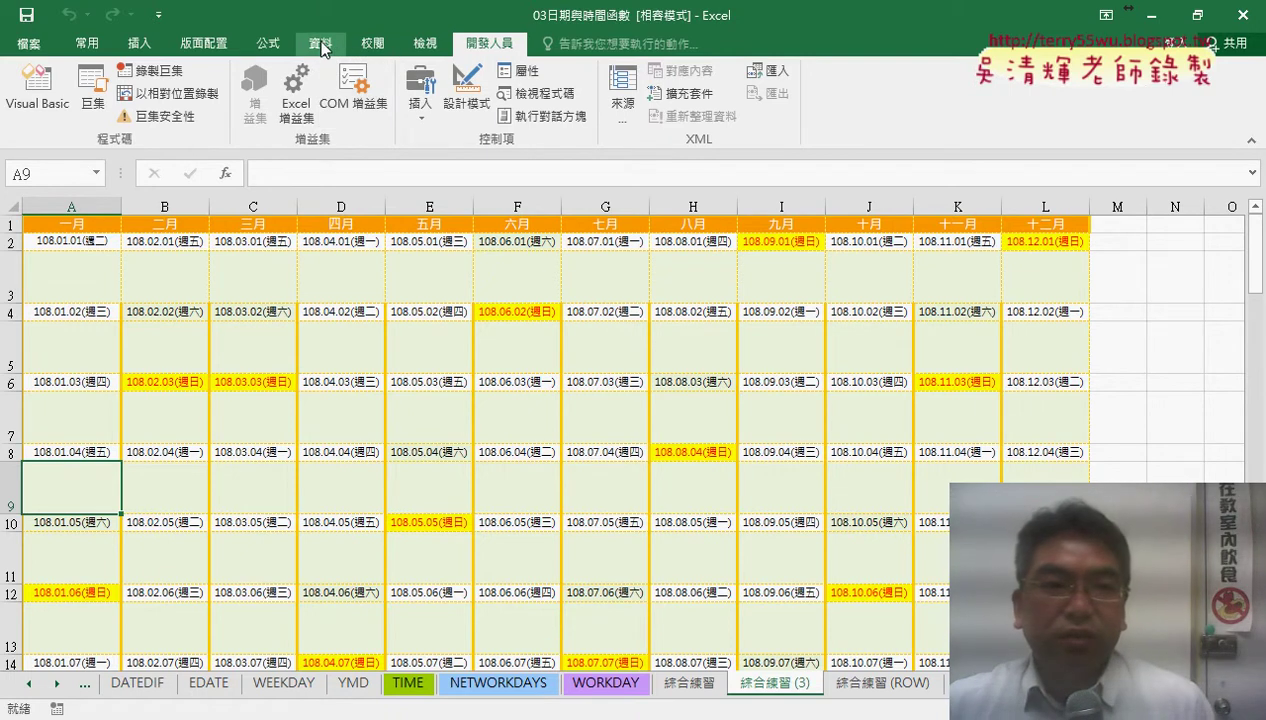
pyautogui.click(87, 44)
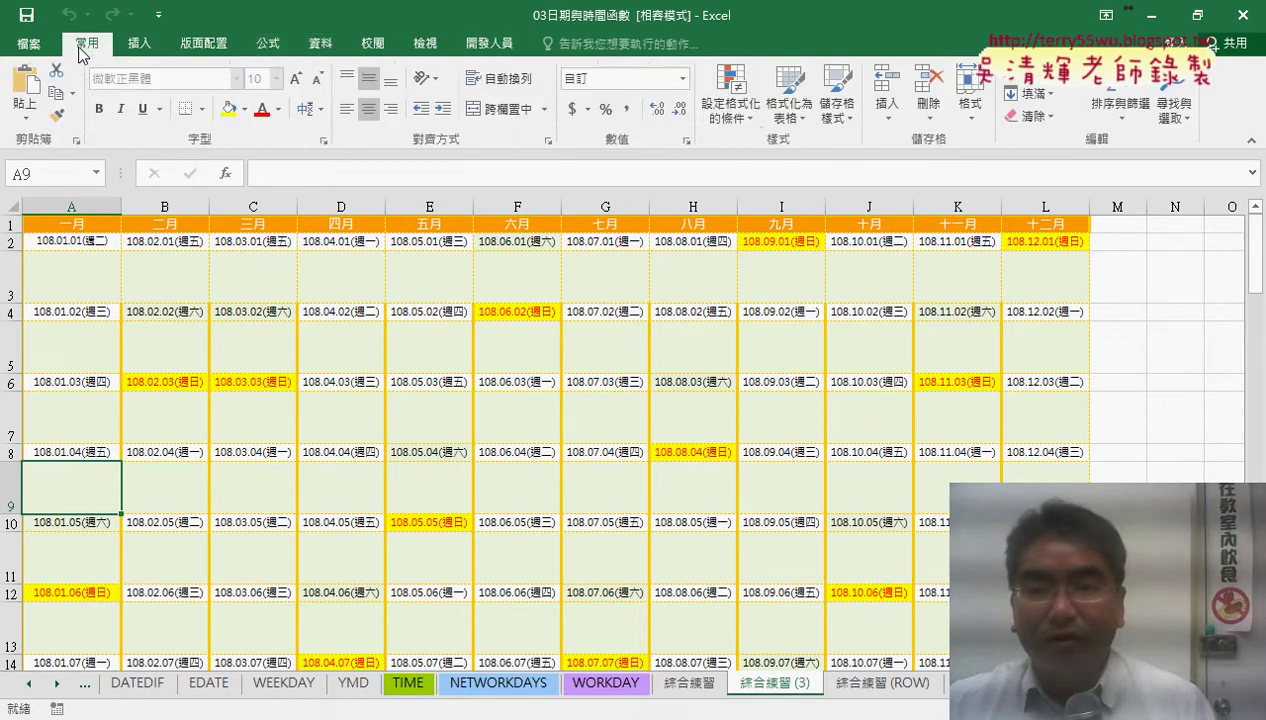
pyautogui.click(762, 124)
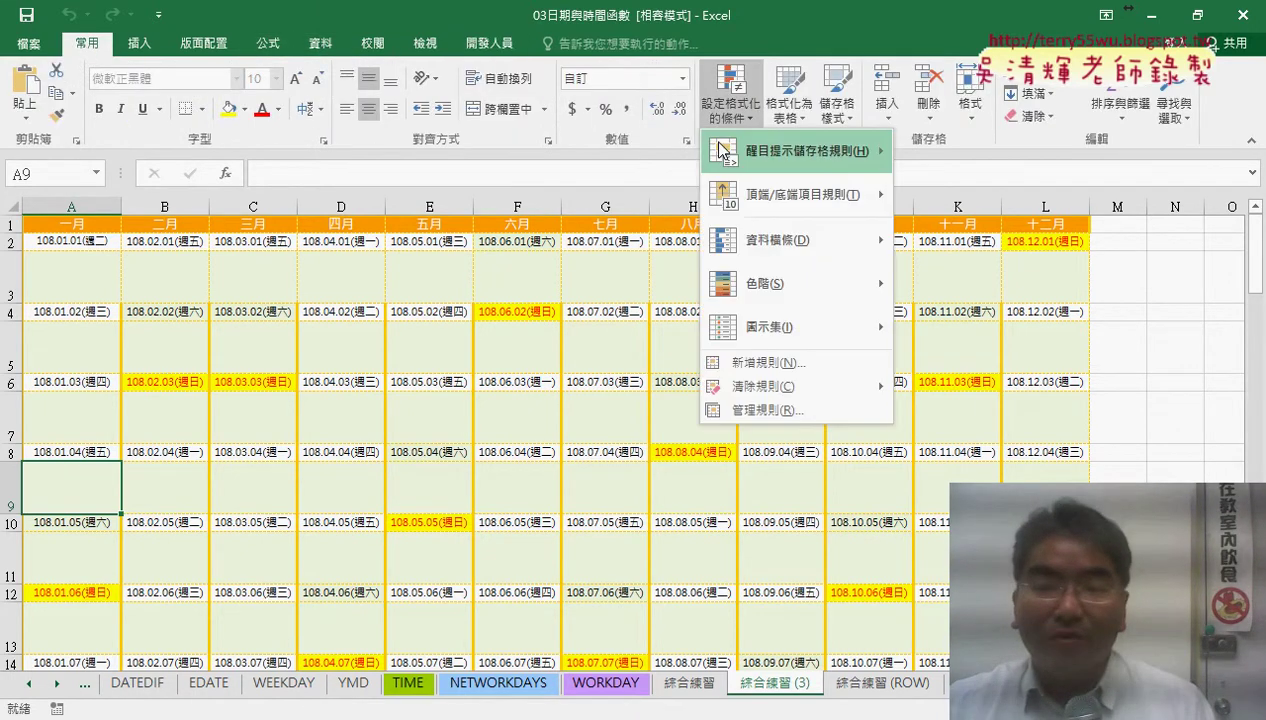
pyautogui.click(766, 409)
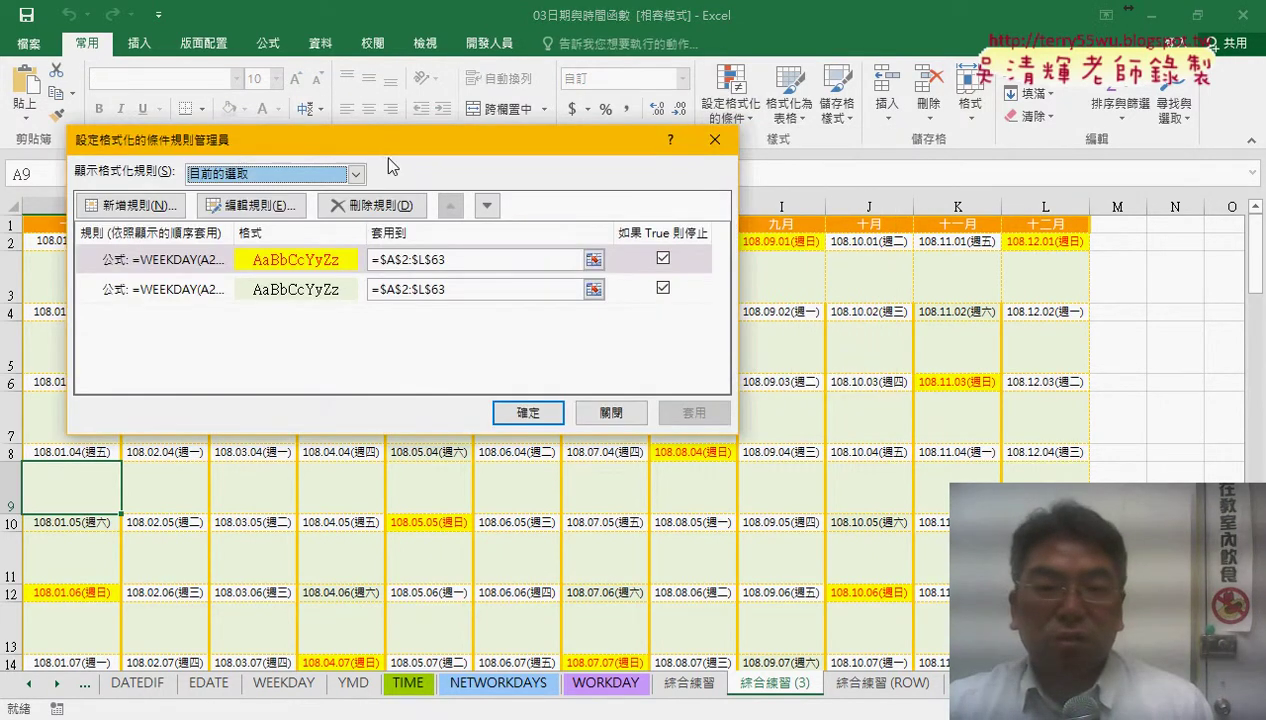
pyautogui.moveTo(390, 140); pyautogui.dragTo(710, 130)
pyautogui.click(526, 287)
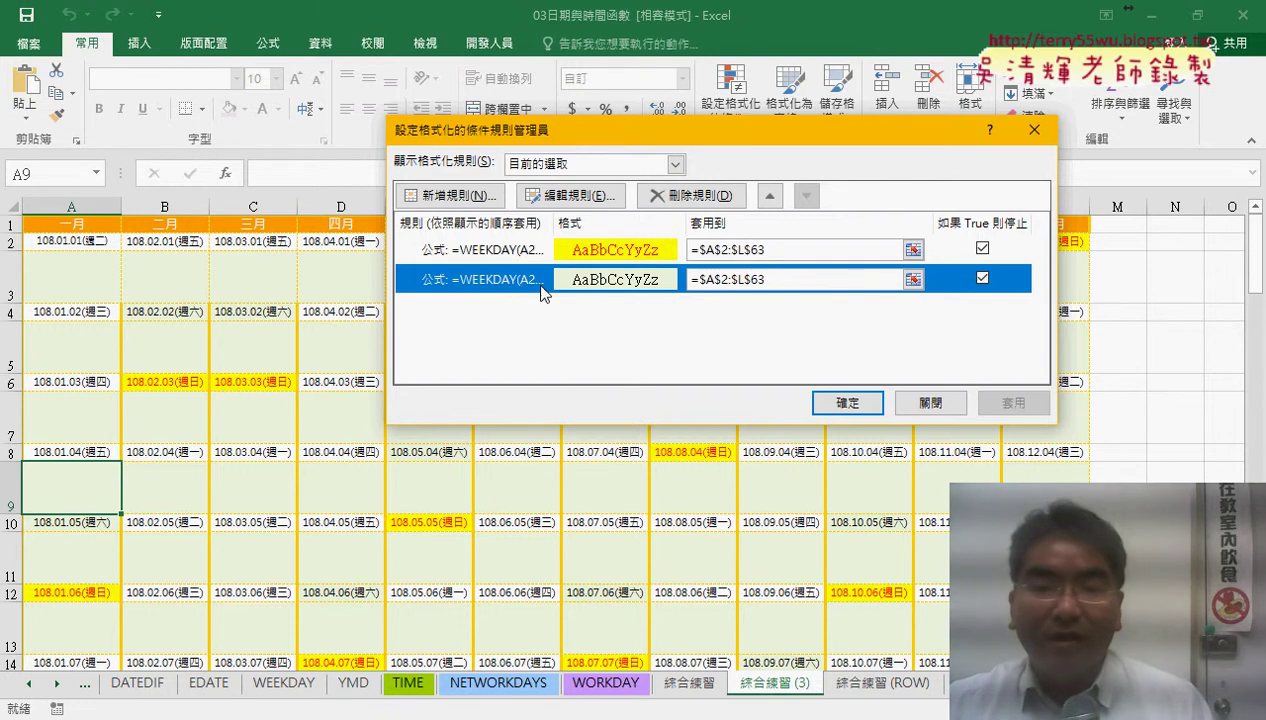
pyautogui.click(578, 195)
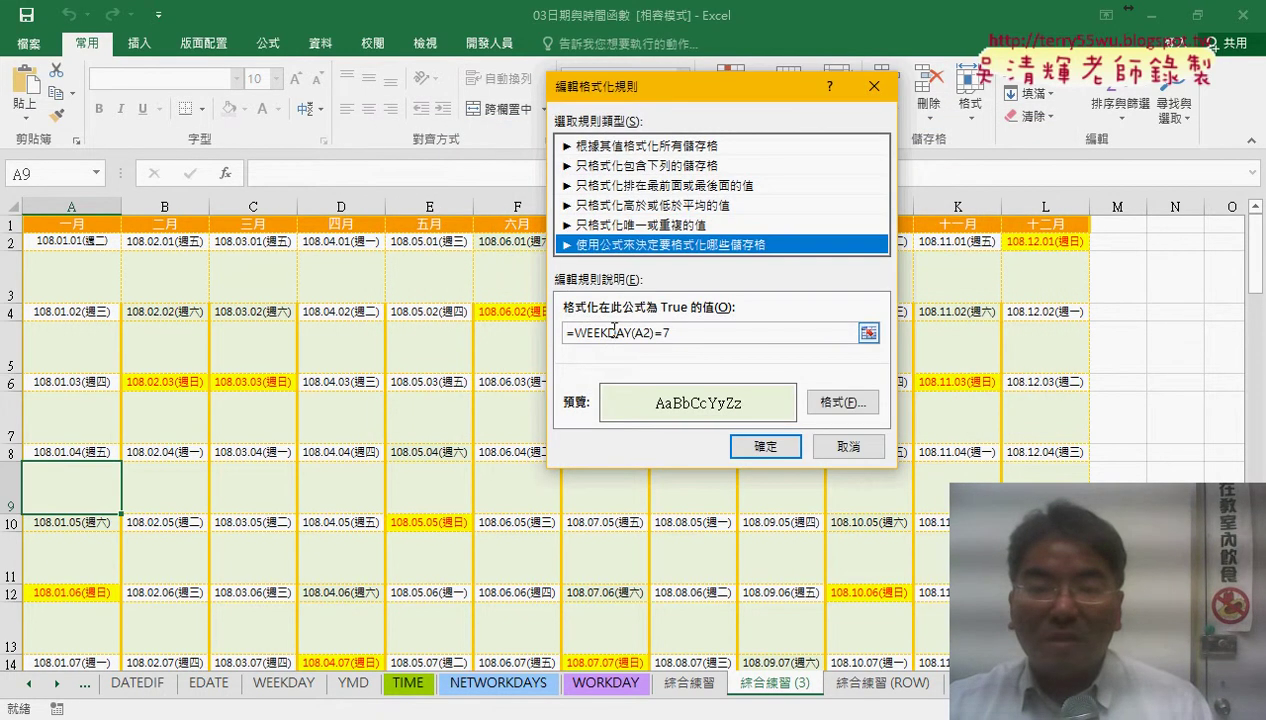
pyautogui.moveTo(578, 336); pyautogui.dragTo(671, 337)
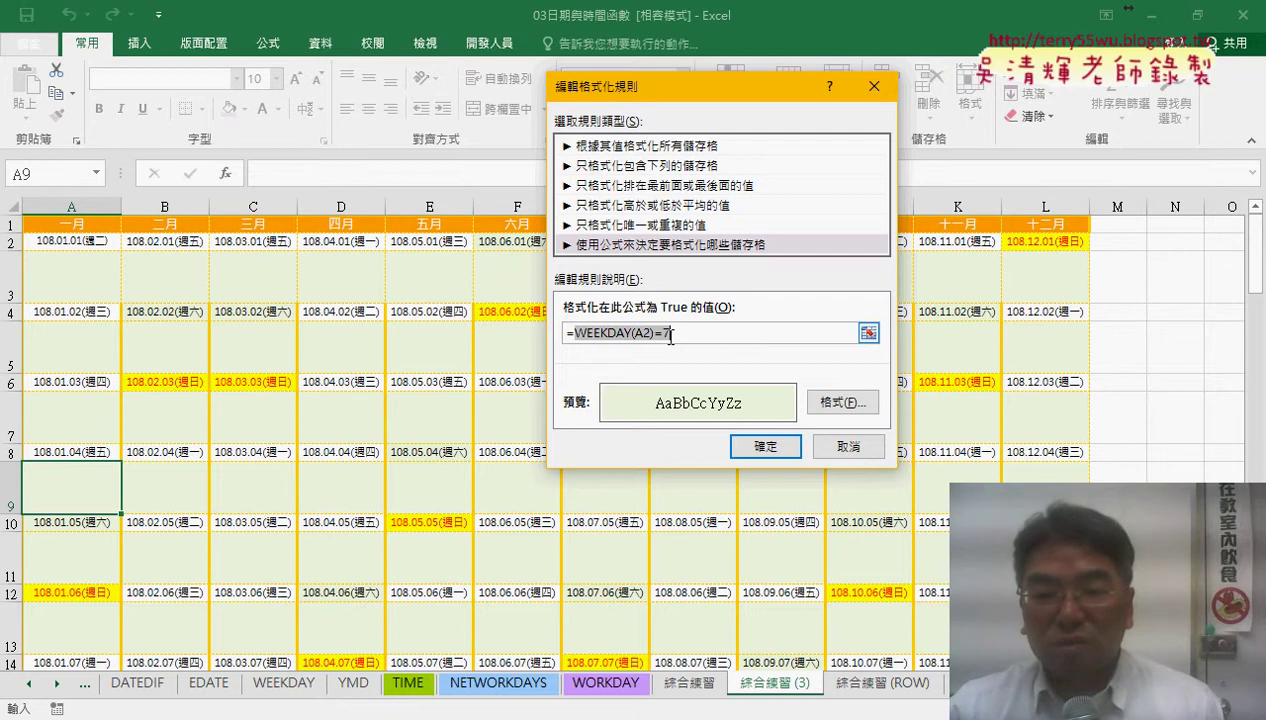
pyautogui.click(845, 445)
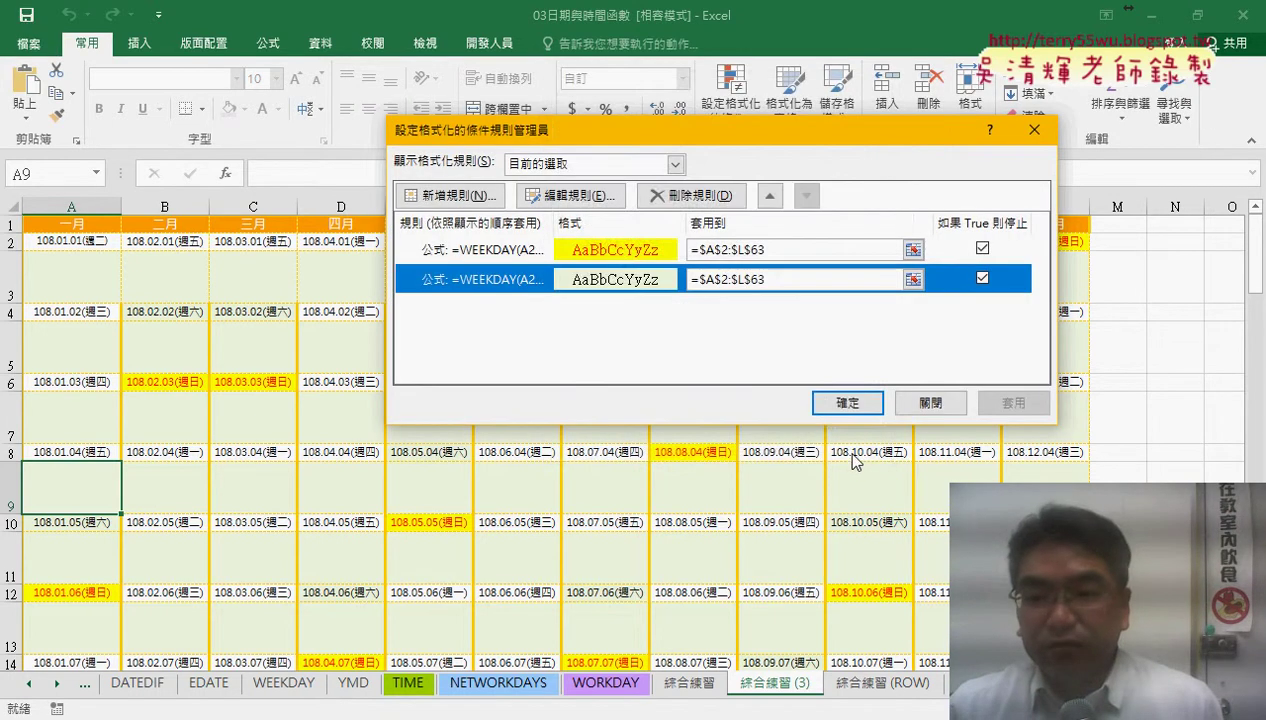
pyautogui.click(930, 403)
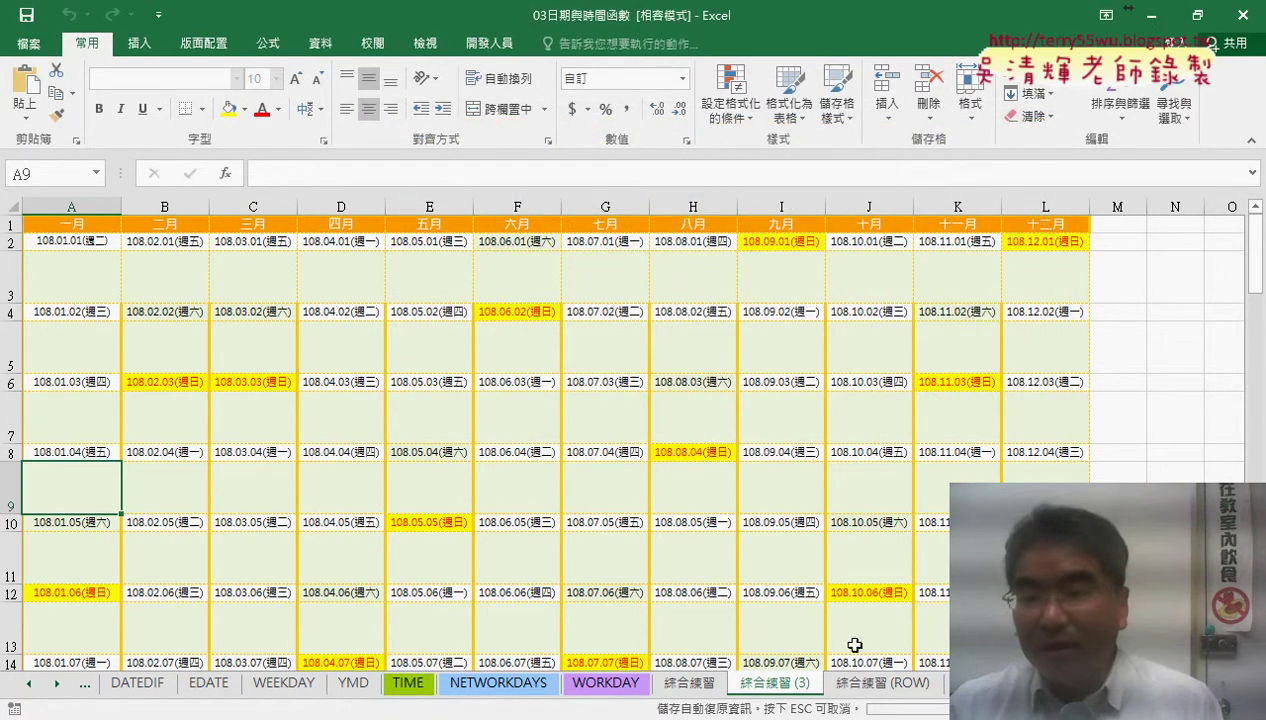
# - Switch to the 綜合練習 (ROW) sheet and deselect the macro button by selecting cell N14
pyautogui.click(883, 684)
pyautogui.click(1156, 455)
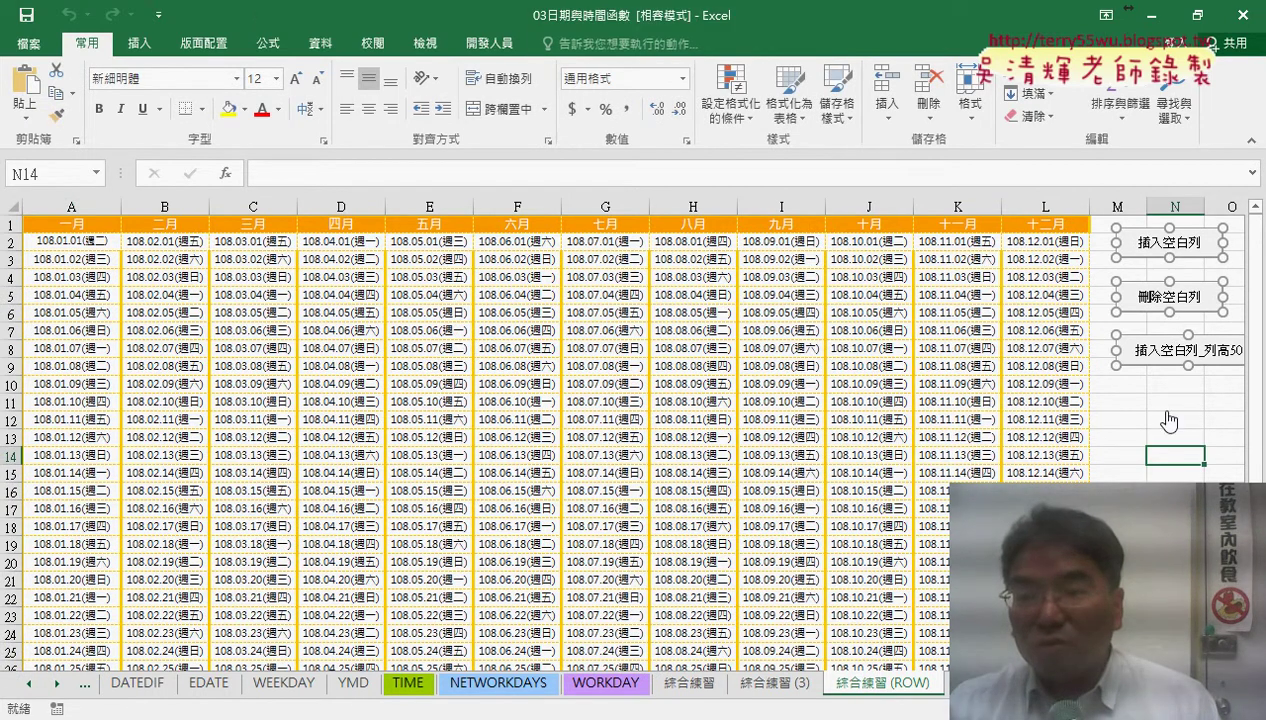